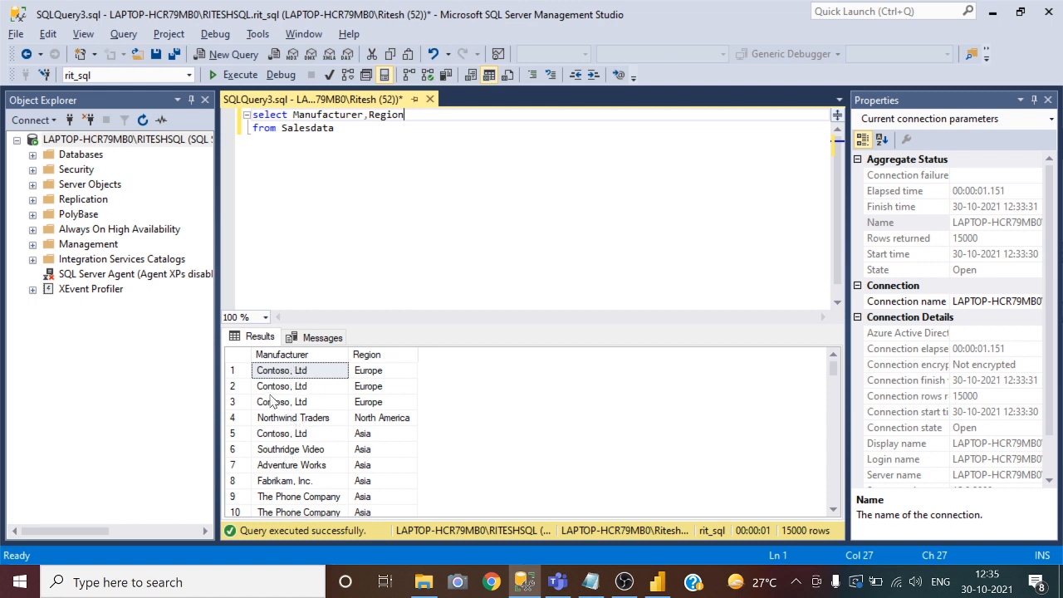
Look through the Manufacturer and Region values in the query results, including the A. Datum Corporation row.
left_click(280, 420)
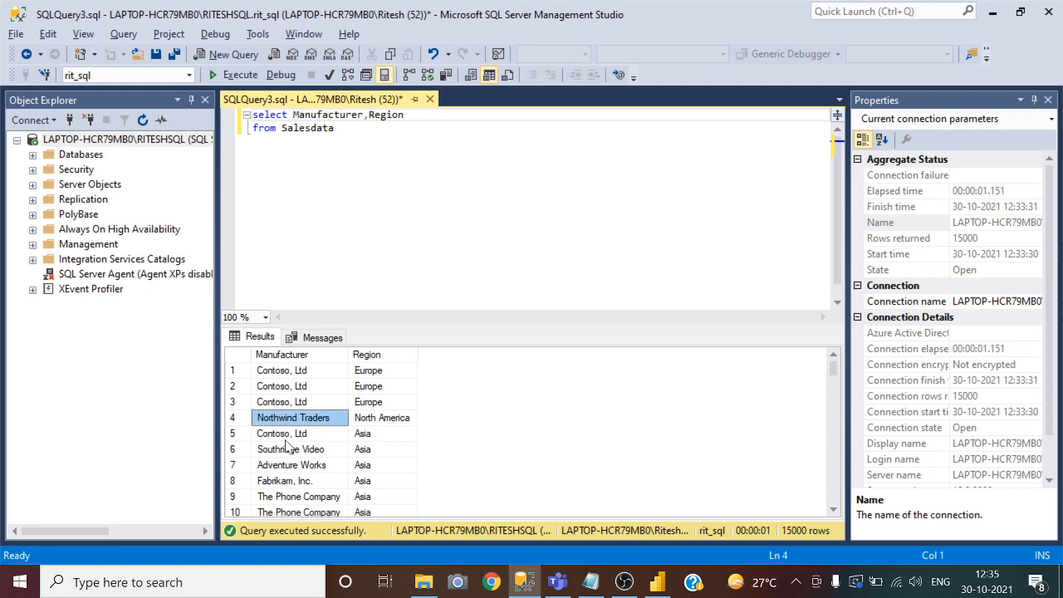
scroll(286, 475, "down", 2)
scroll(286, 475, "down", 1)
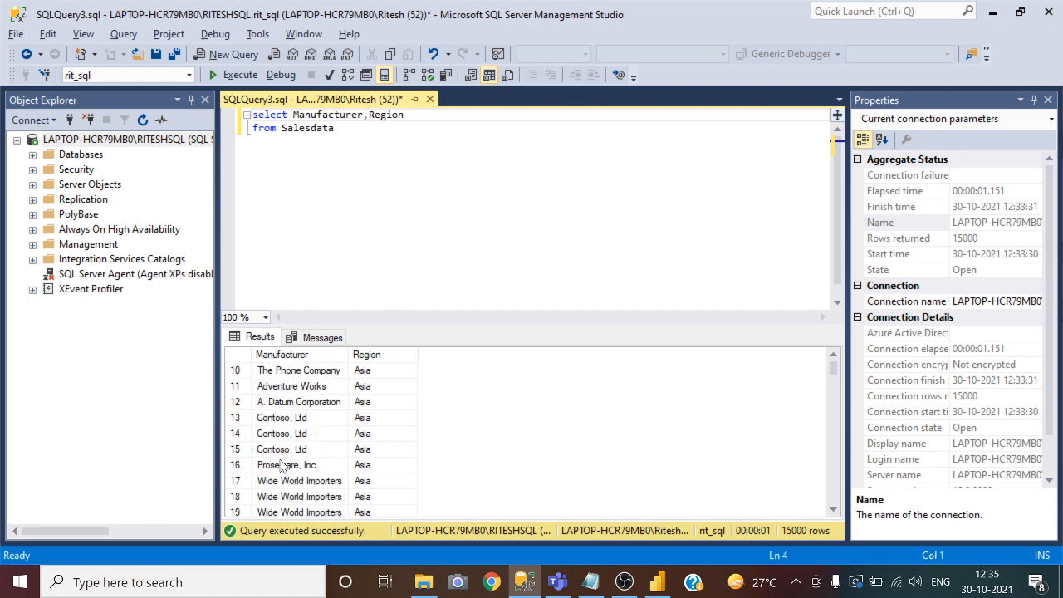
left_click(289, 402)
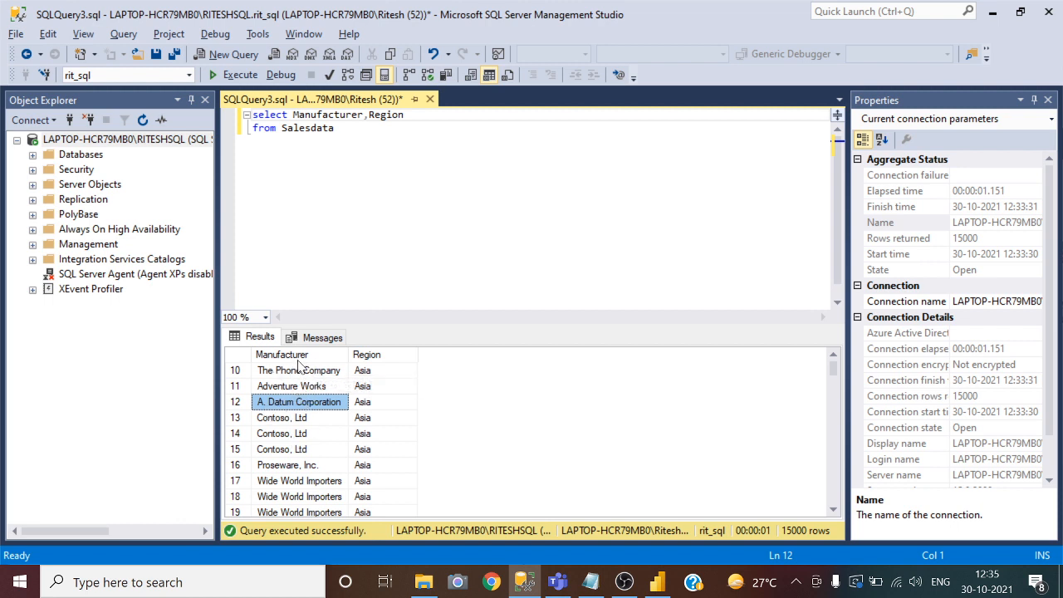
Switch to the Notepad mapping notes and space the category texts of the Datum, Litware and Proseware rows towards the Category heading.
left_click(591, 582)
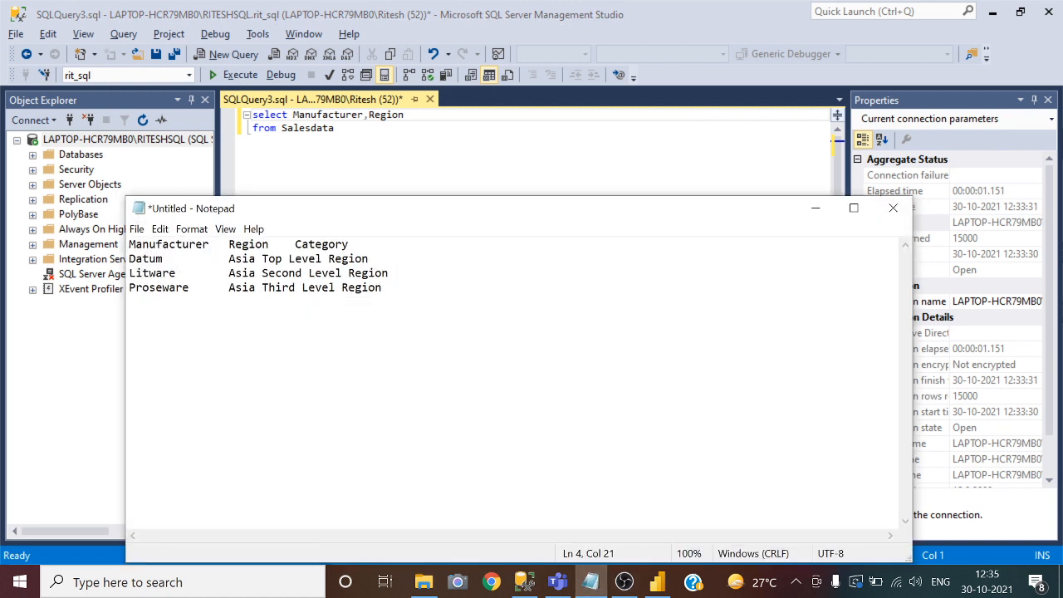
double_click(176, 245)
left_click(175, 245)
left_click(150, 259)
double_click(241, 259)
left_click(245, 260)
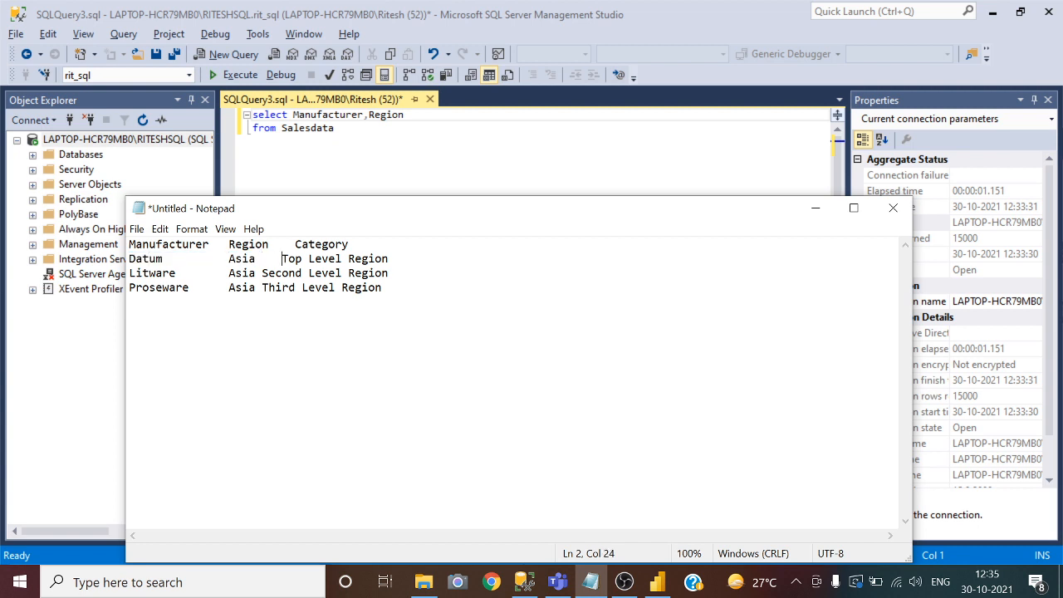
left_click(262, 273)
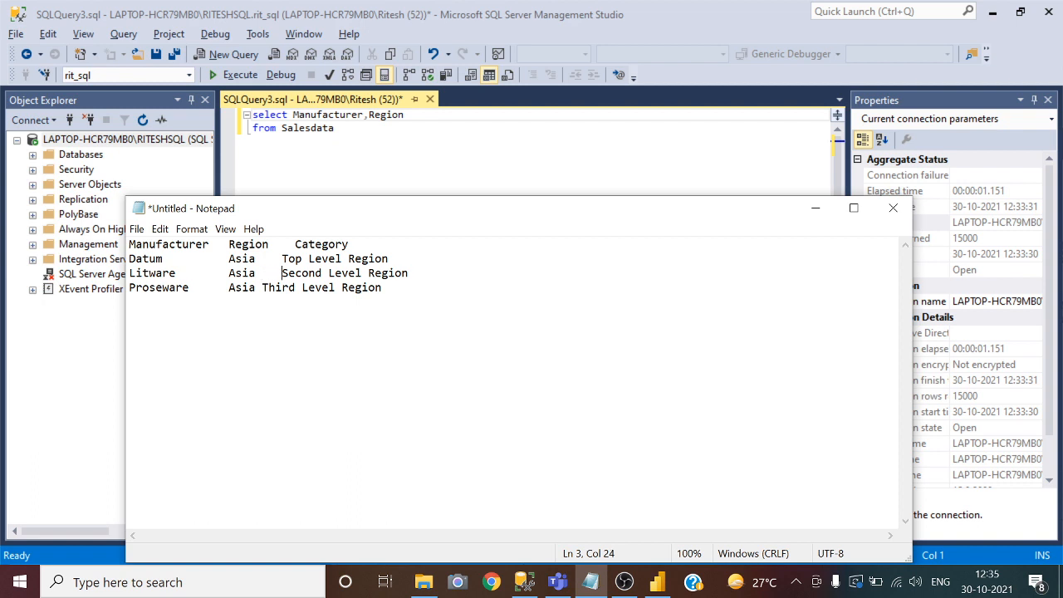
left_click(261, 287)
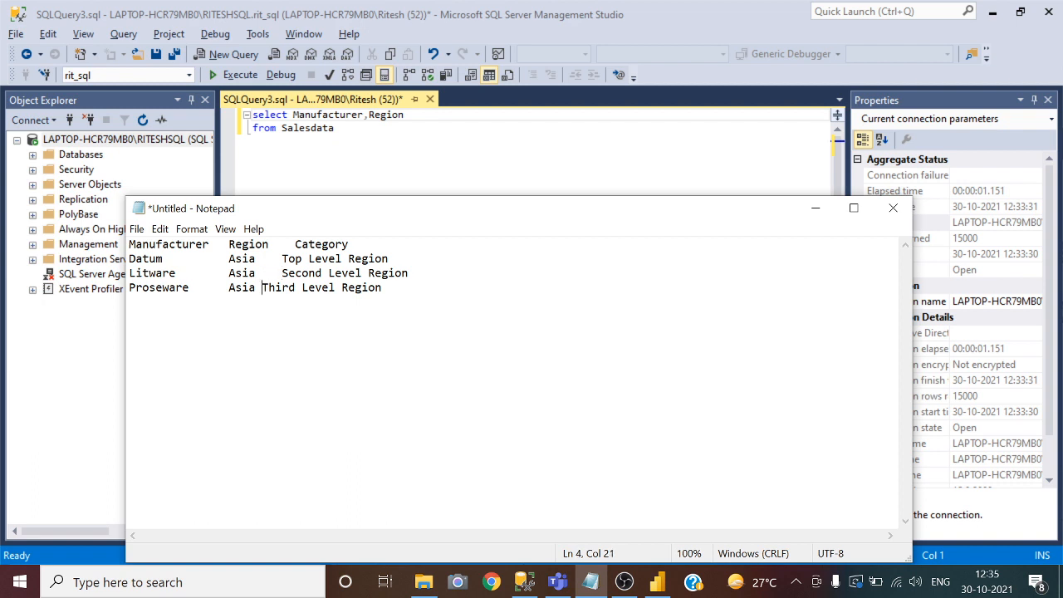
Review the manufacturer, region and category of the Litware and Proseware rows in the notes, and minimize Notepad.
double_click(156, 273)
double_click(243, 273)
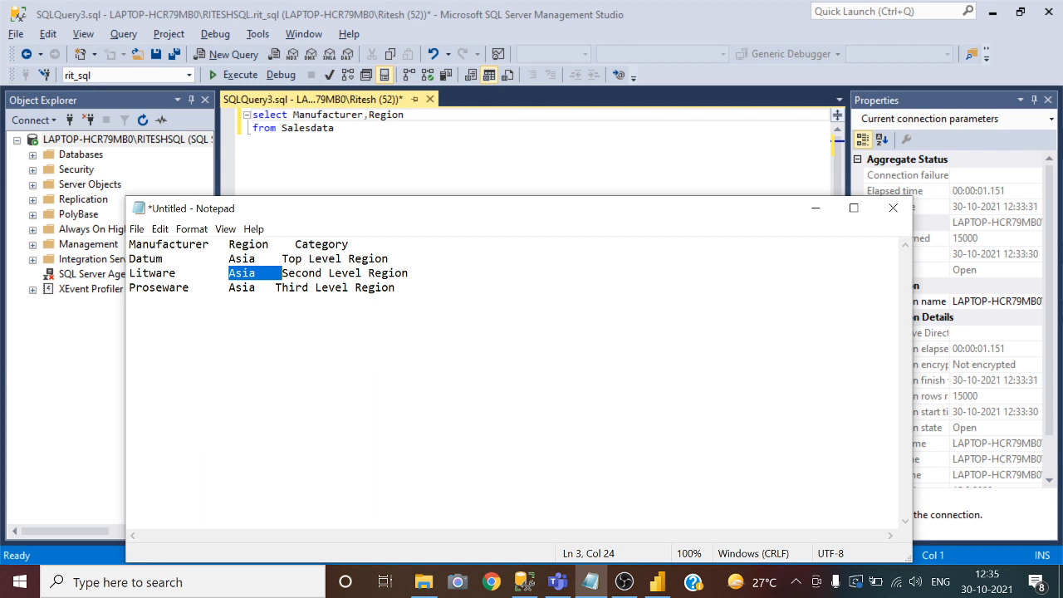
double_click(159, 288)
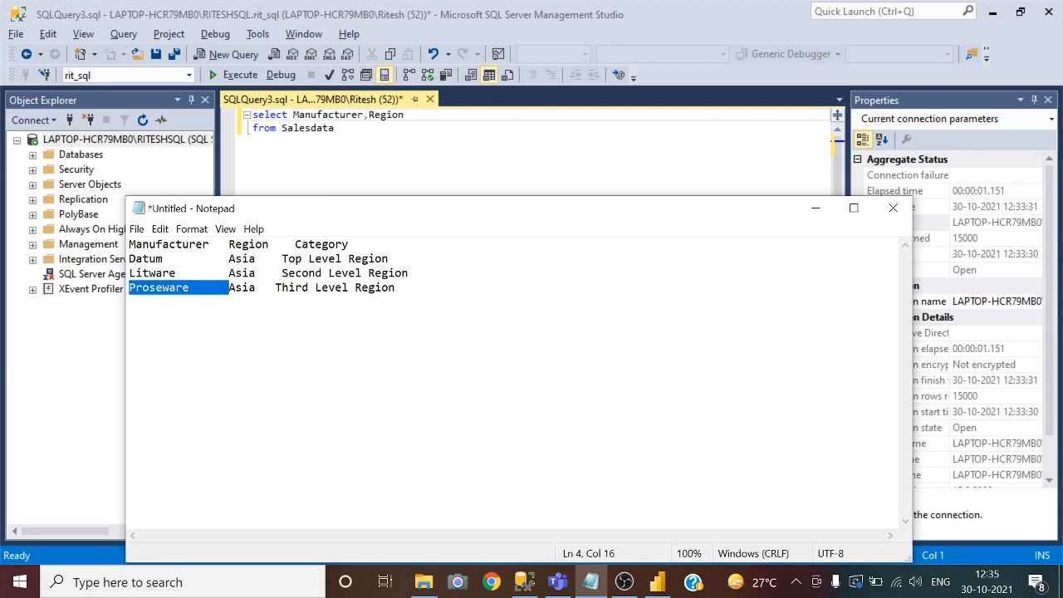
double_click(243, 288)
left_click(264, 303)
left_click_drag(276, 288, 289, 287)
left_click(407, 288)
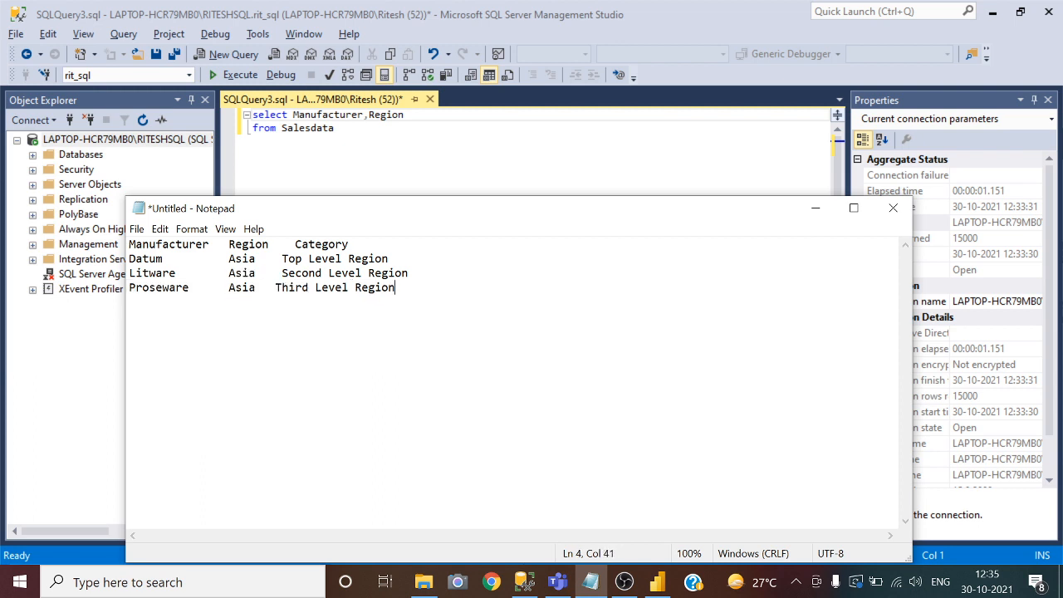
double_click(374, 288)
left_click(814, 207)
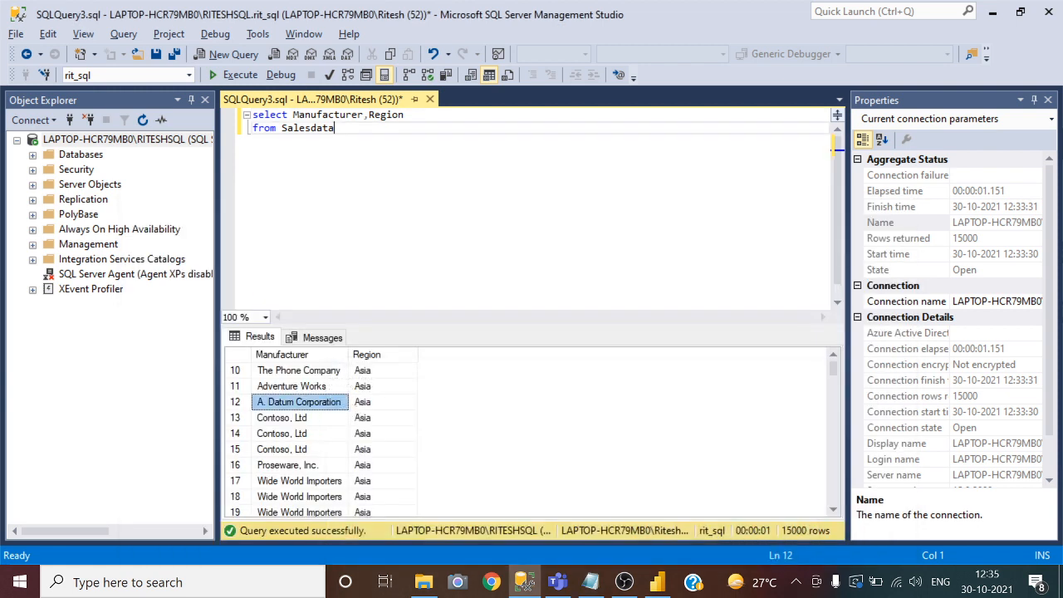
Add a comma after Region in the select list and start a case expression on a new line.
double_click(331, 128)
double_click(397, 114)
double_click(399, 115)
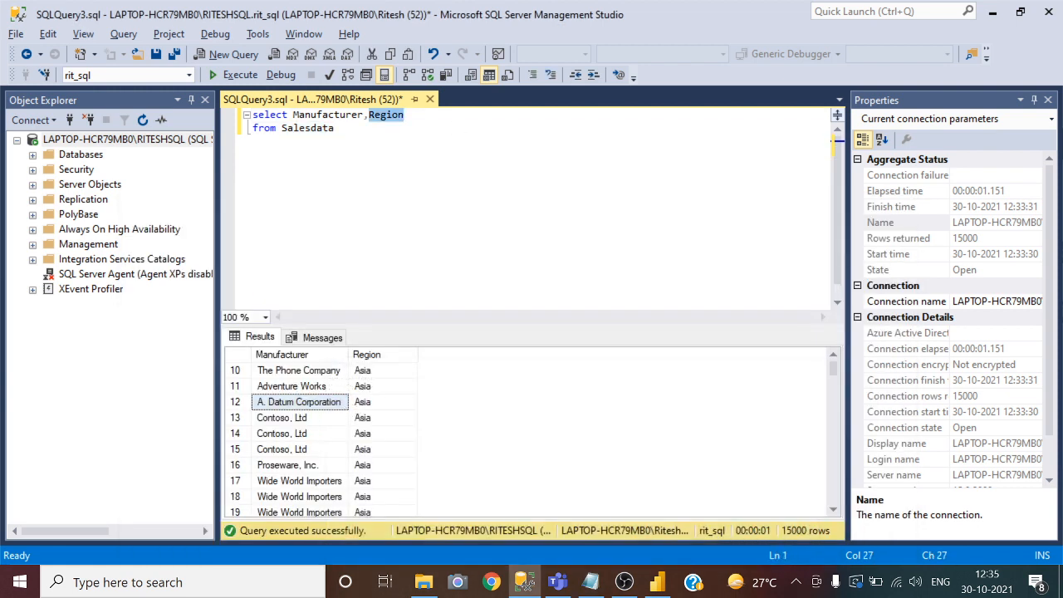
left_click(409, 114)
type(",")
key("Return")
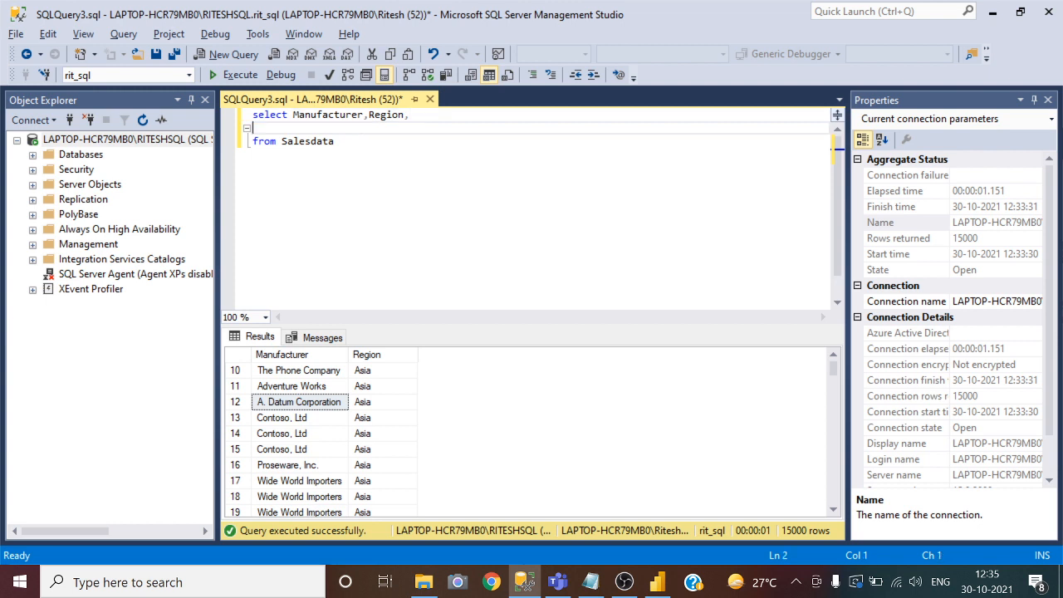
type("case")
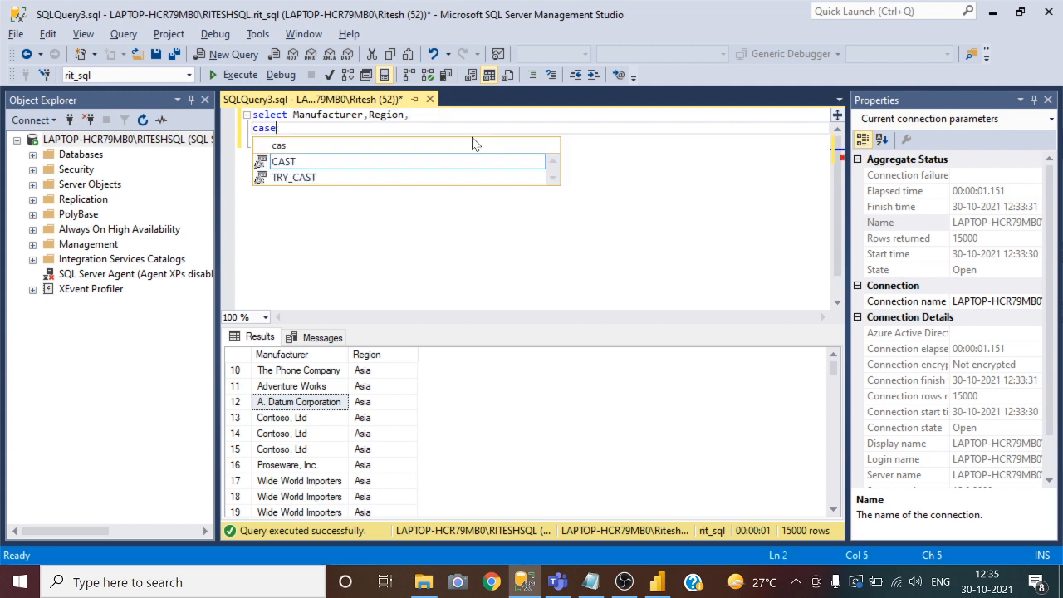
key("Escape")
key("Return")
Write the first when condition as Region='Asia' and Manufacturer like, above the from clause.
type("when")
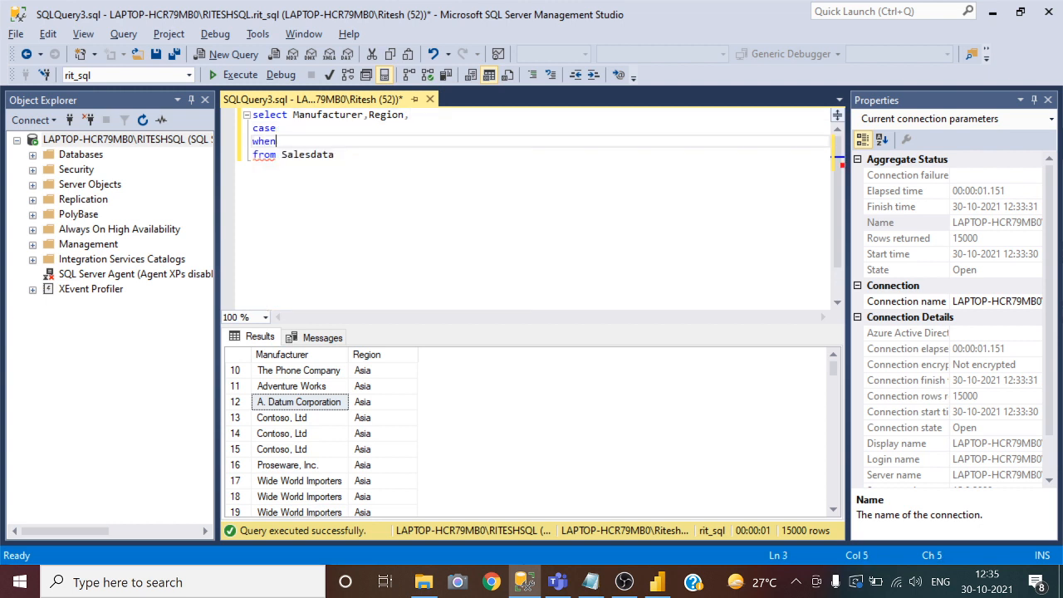
type(" regio")
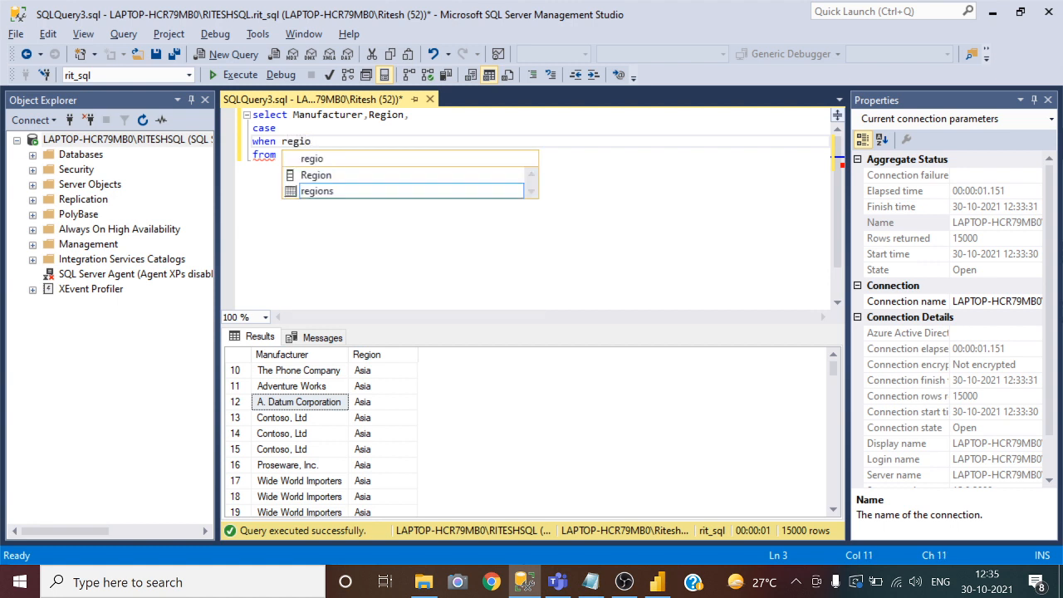
key("Up")
key("Tab")
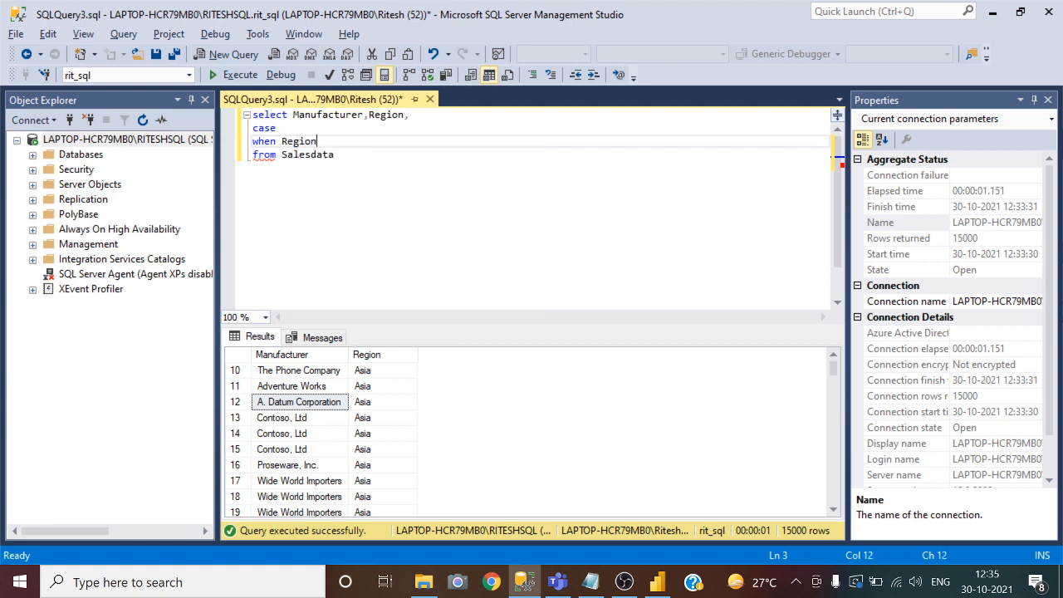
type("='Asia")
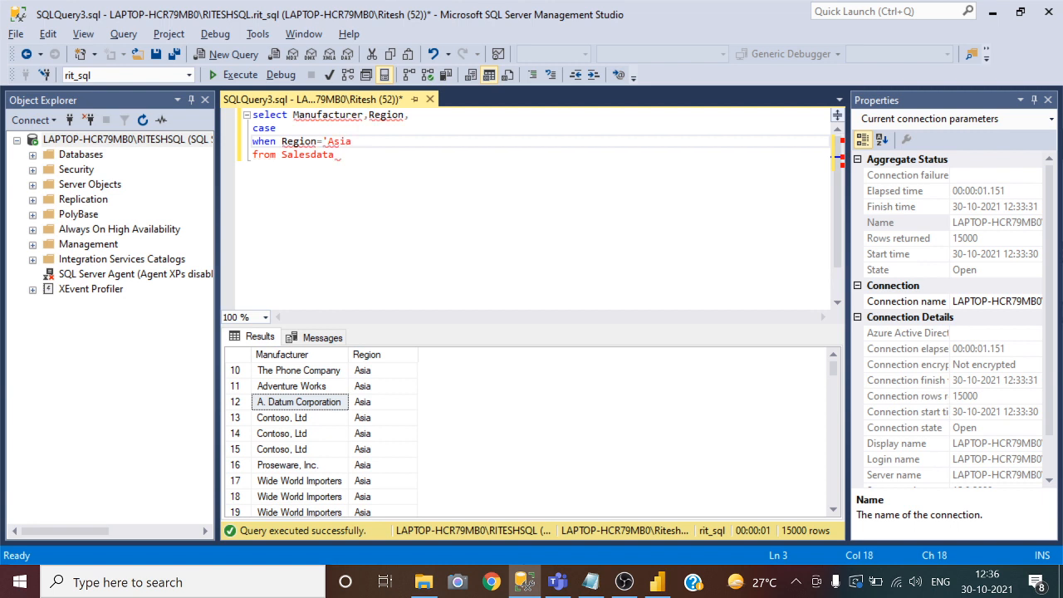
type("' and man")
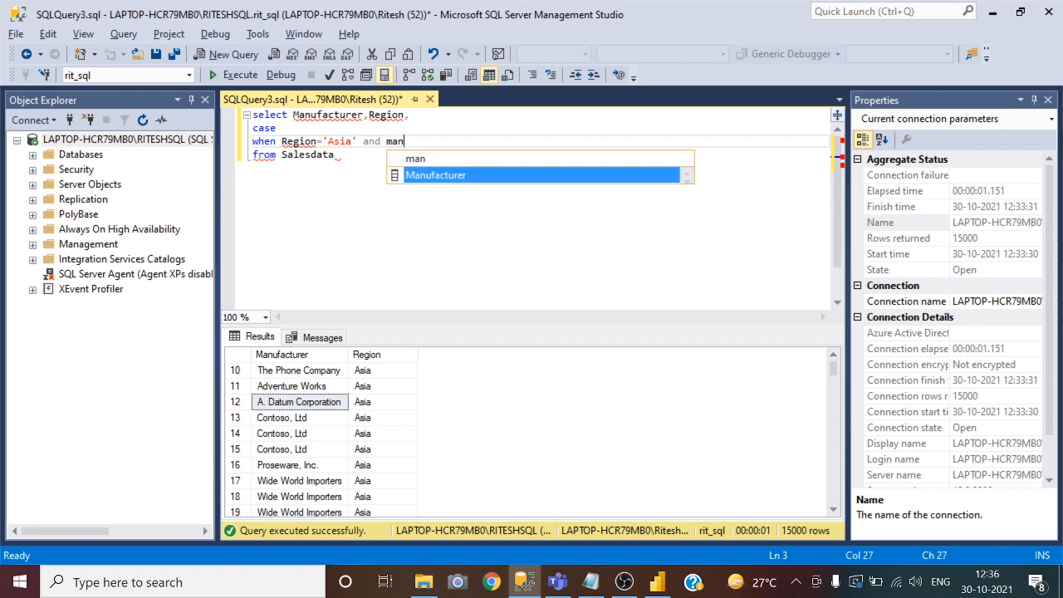
key("Tab")
type("like")
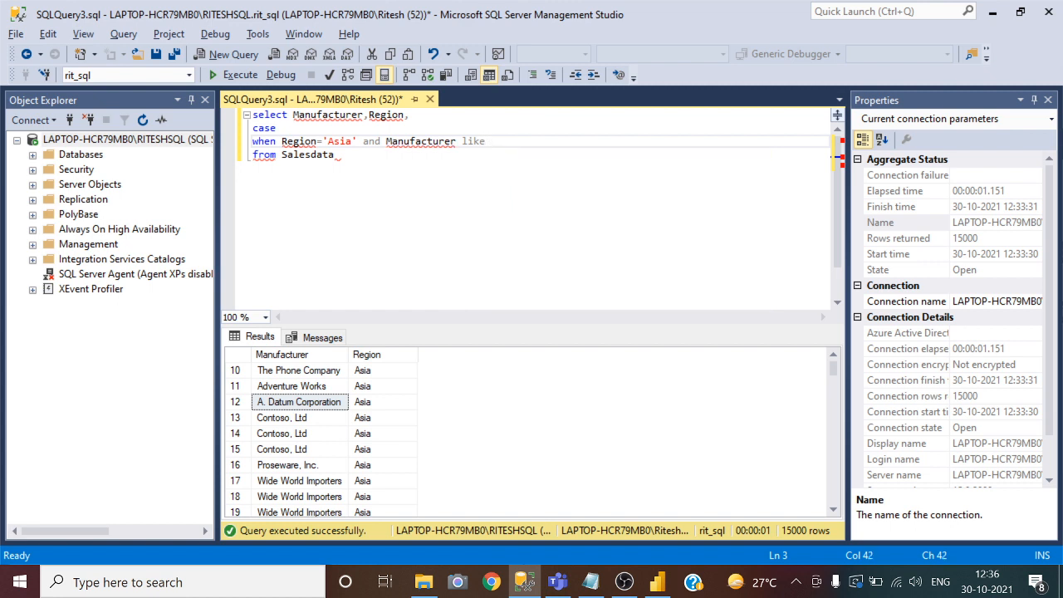
Complete the like pattern as '%Datum%' using the manufacturer copied from the Notepad notes, without trailing spaces, followed by then.
type(" '%")
left_click(591, 581)
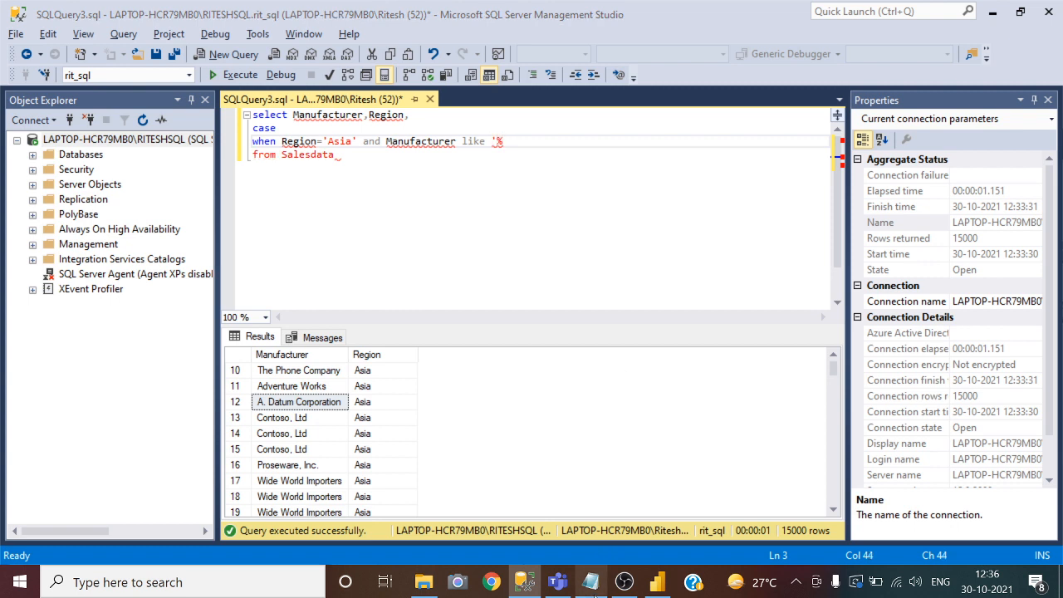
double_click(158, 258)
key("ctrl+c")
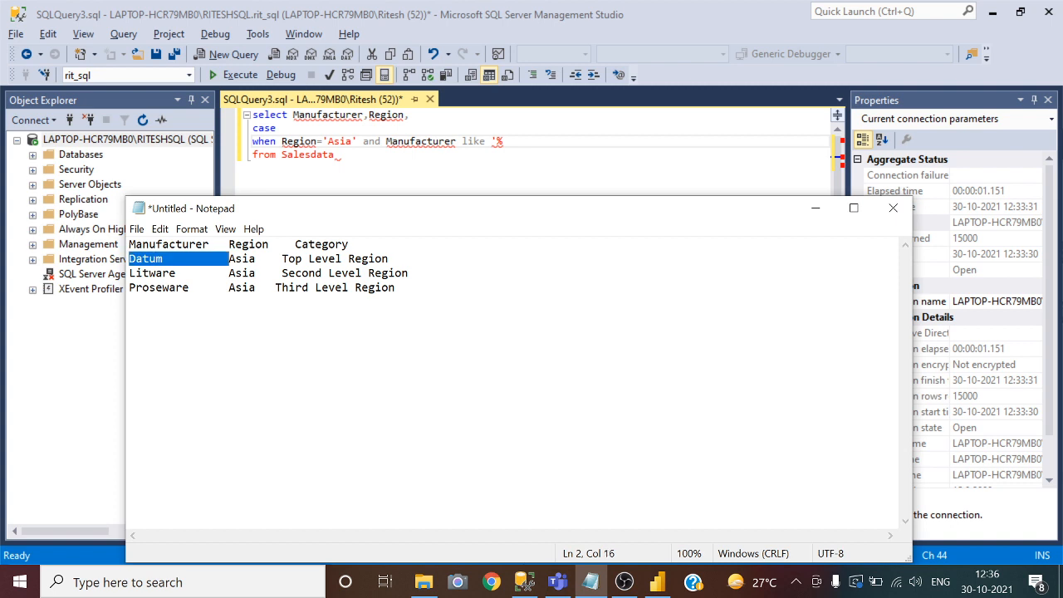
left_click(815, 207)
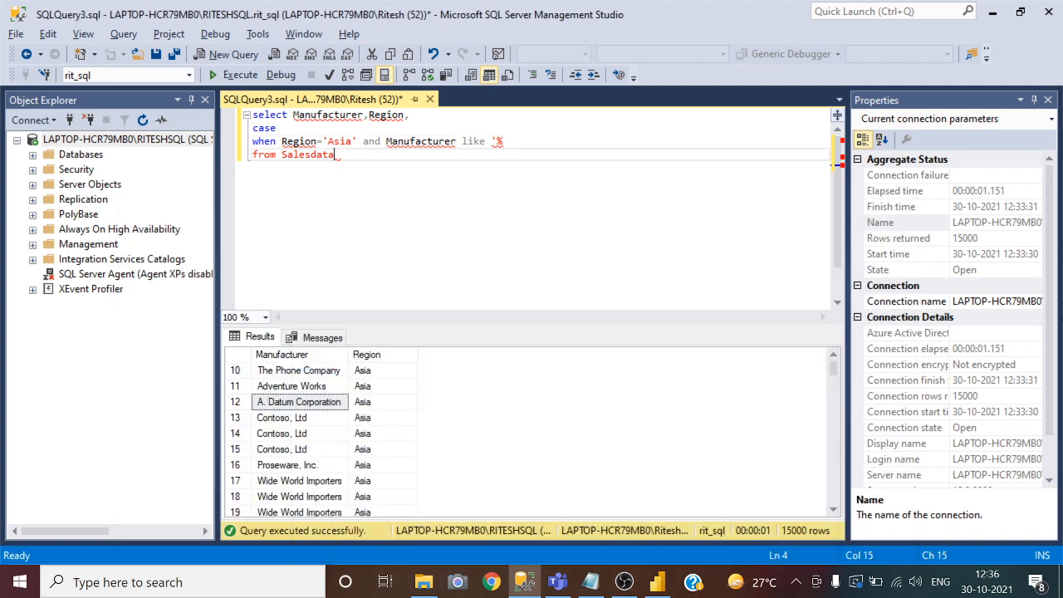
left_click(504, 142)
key("ctrl+v")
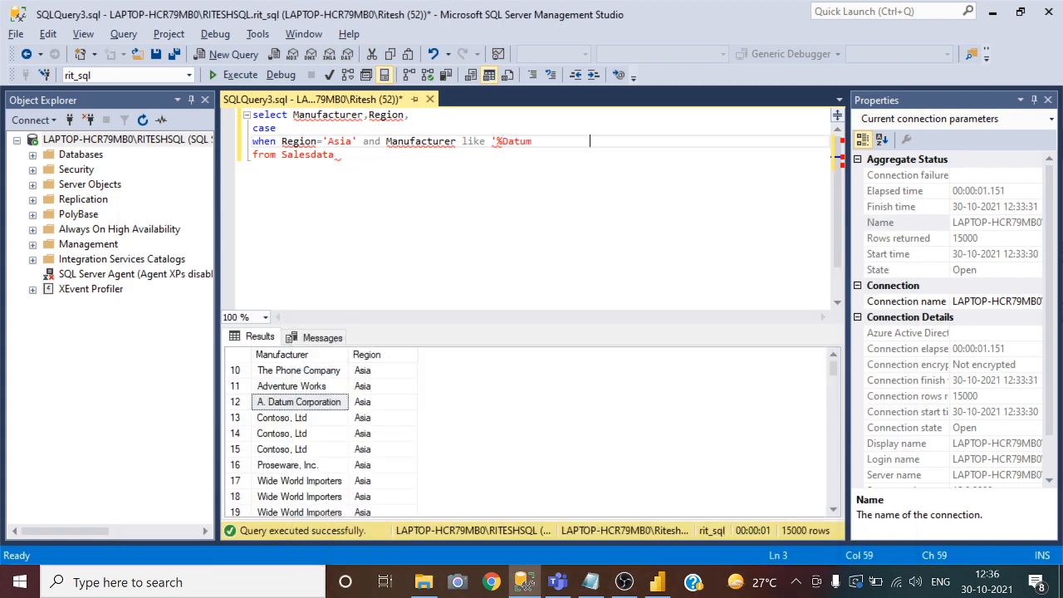
key("BackSpace")
key("BackSpace")
key("BackSpace")
key("BackSpace")
key("BackSpace")
key("BackSpace")
key("BackSpace")
key("BackSpace")
key("BackSpace")
type("%' then ")
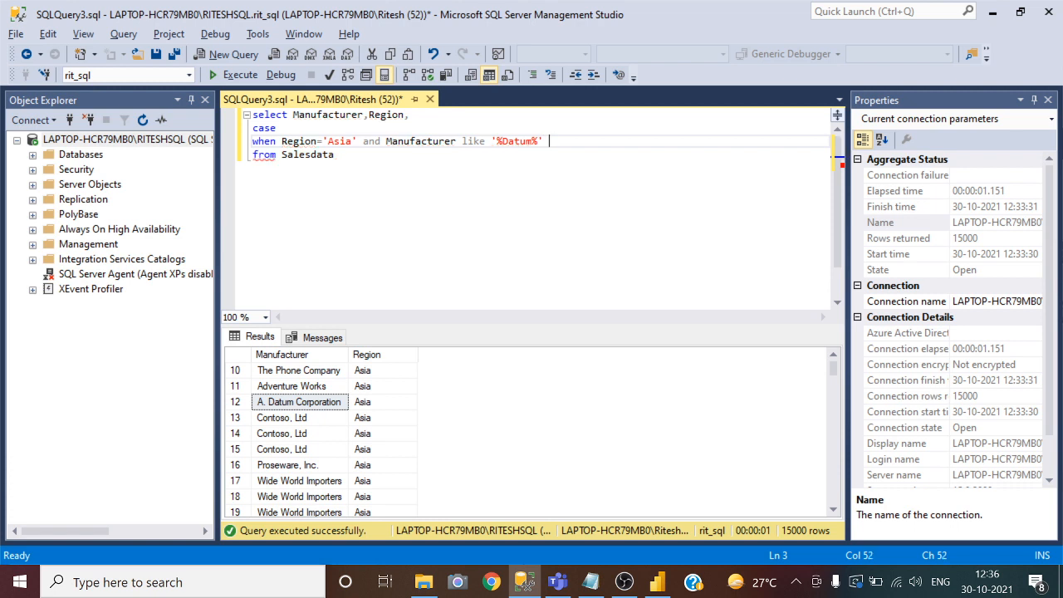
Set the result of the Datum condition to 'Top Level Region'.
type("'Top Level")
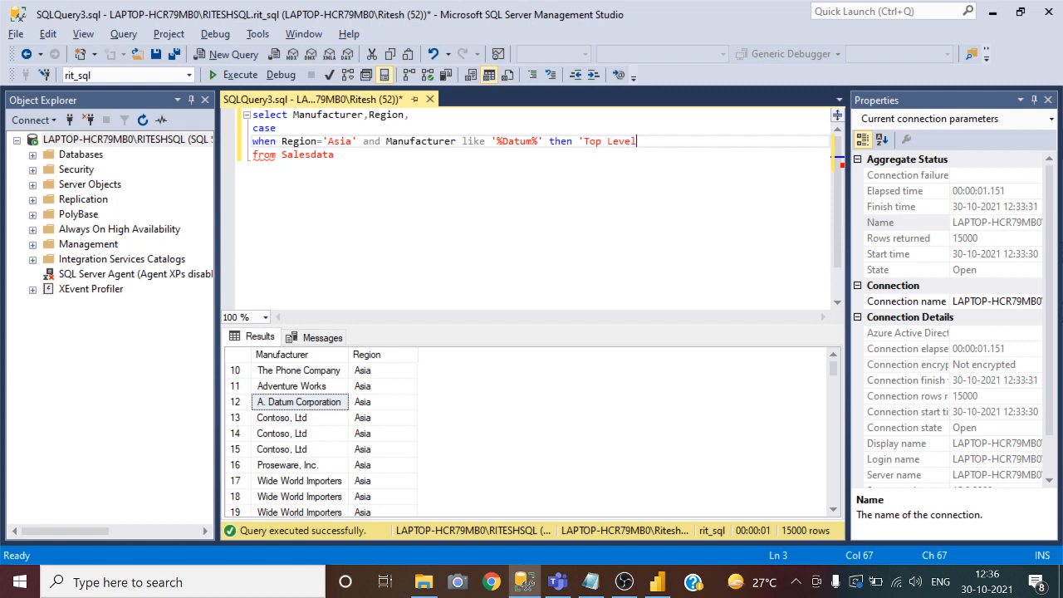
type(" Region")
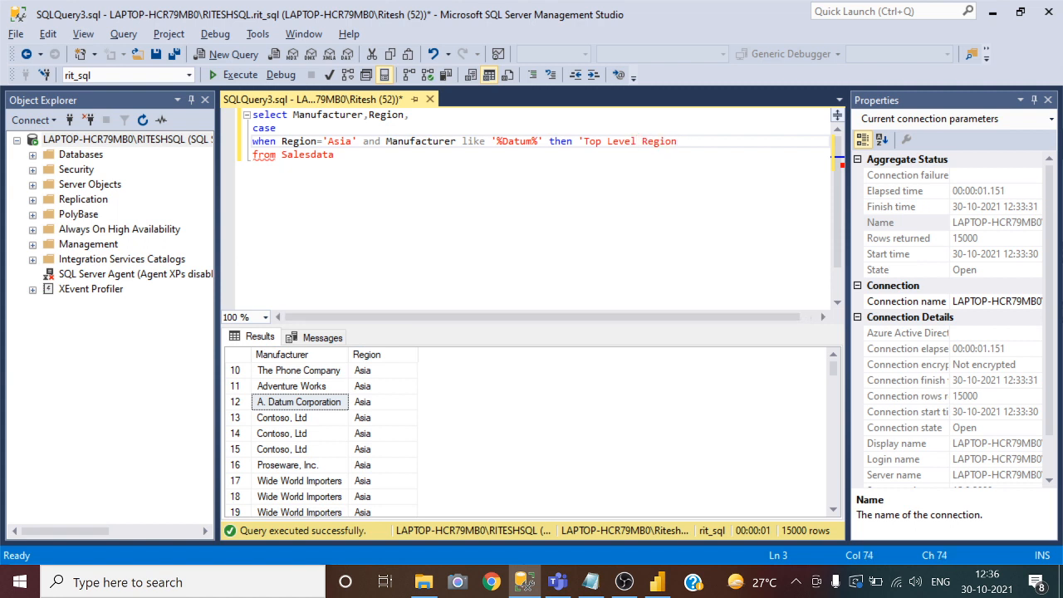
type("'")
Duplicate the complete Datum when line below the original, above the from clause.
key("shift+Up")
key("ctrl+c")
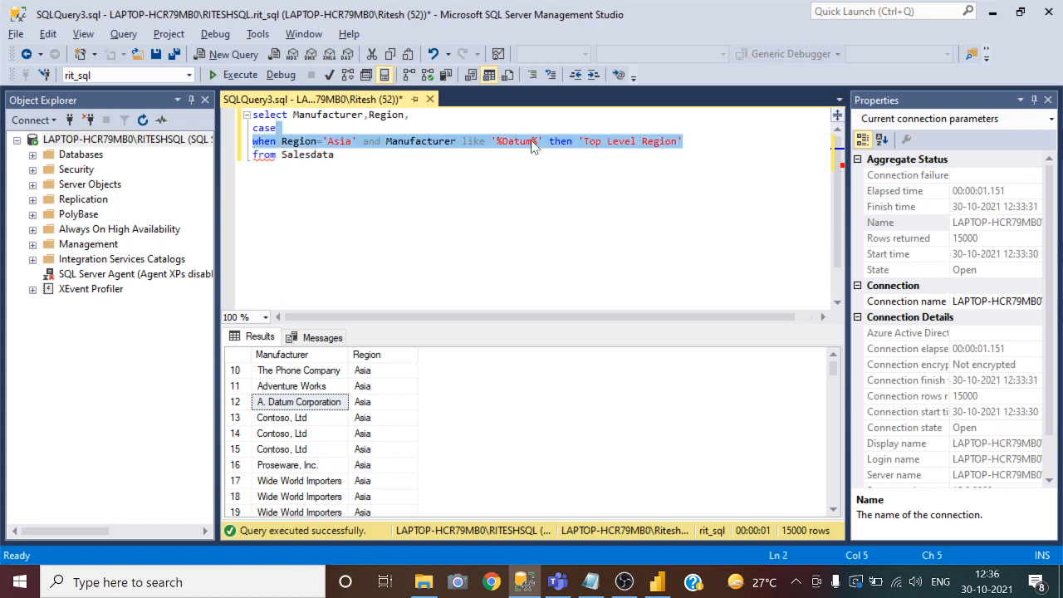
key("Right")
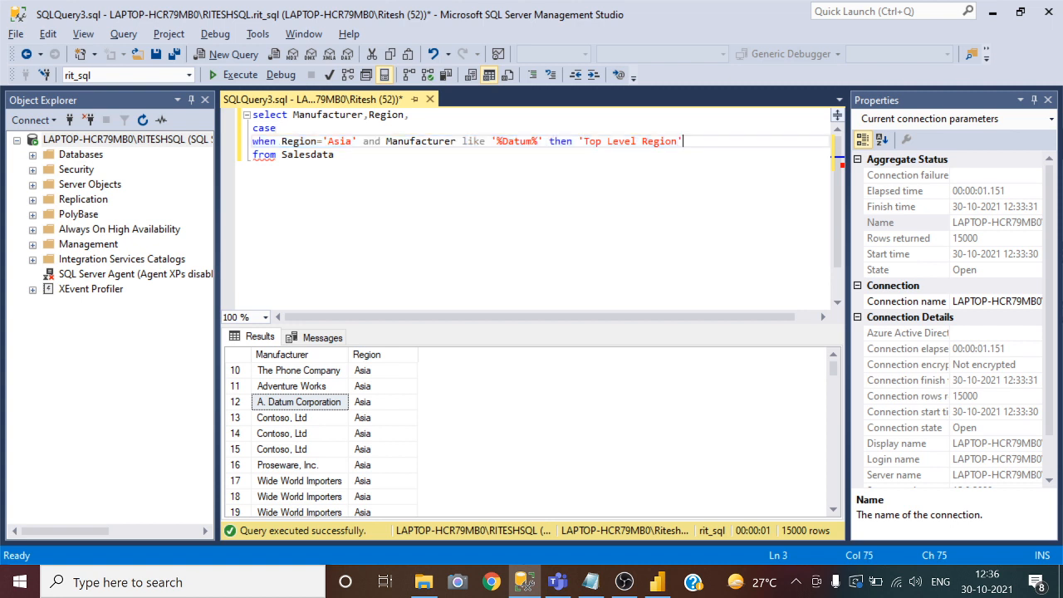
key("Return")
key("Return")
key("ctrl+v")
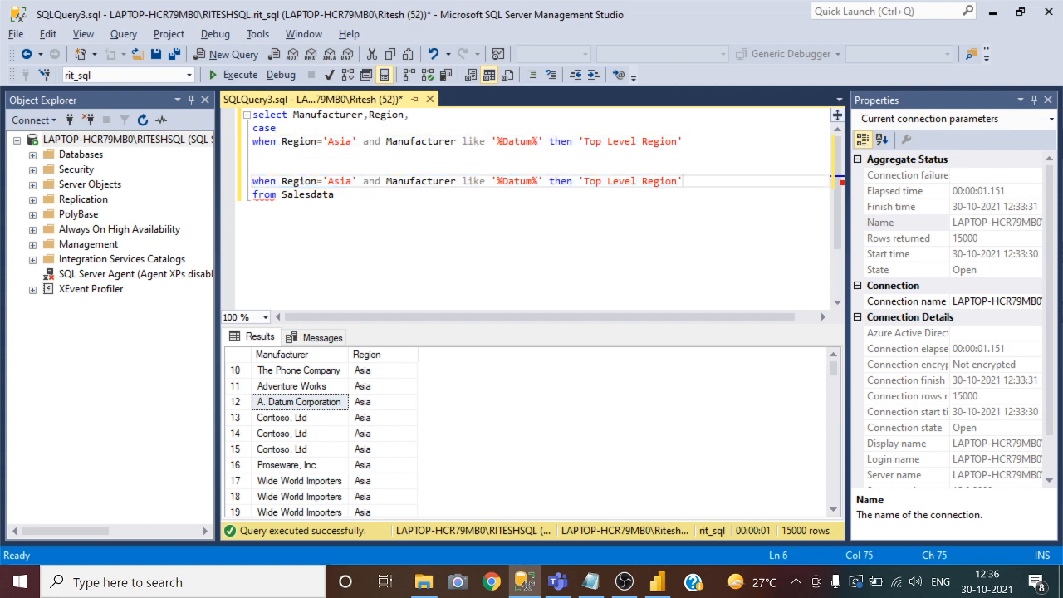
Replace Datum in the second when line's like pattern with Litware, copied from the Notepad notes.
left_click(591, 581)
double_click(152, 273)
key("ctrl+c")
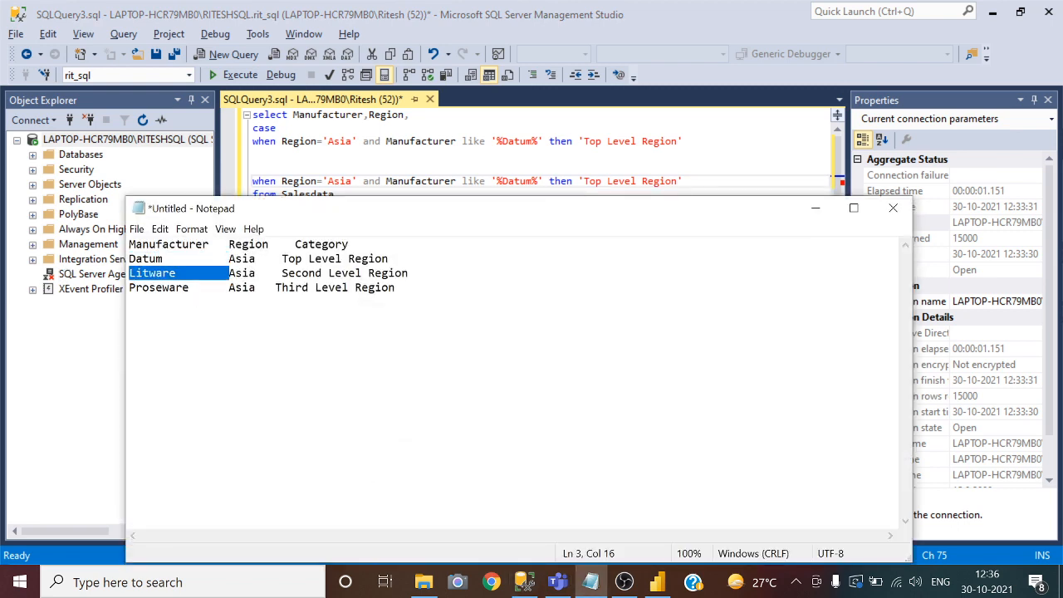
left_click(816, 207)
left_click(540, 181)
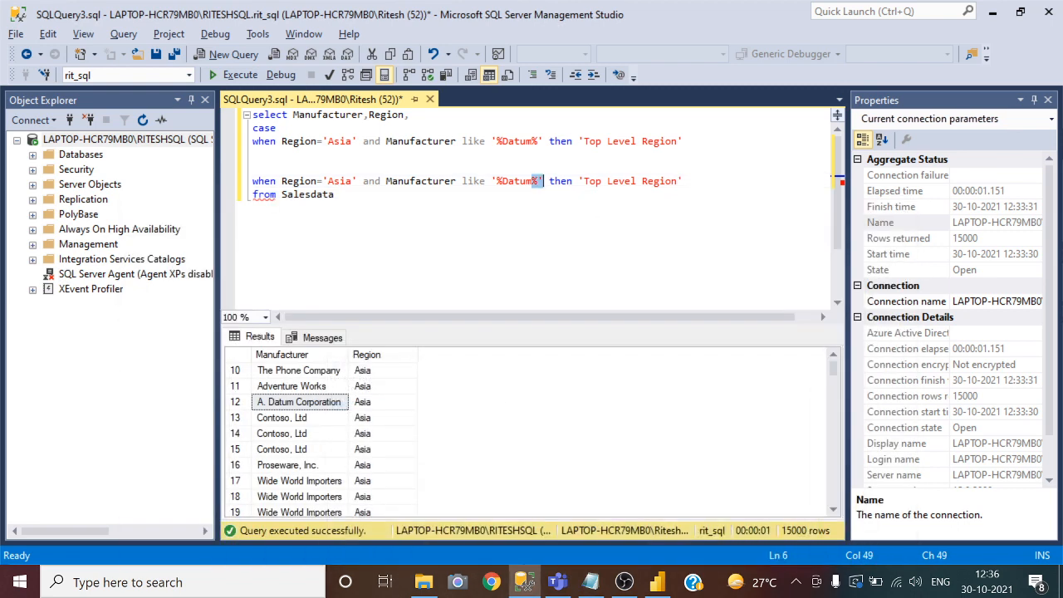
key("BackSpace")
key("BackSpace")
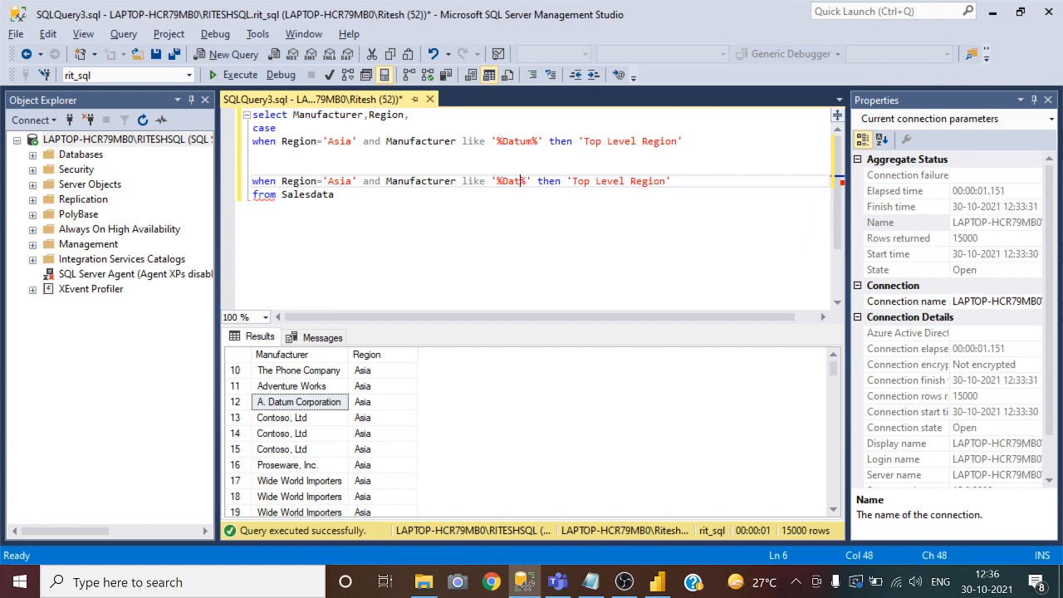
key("BackSpace")
key("BackSpace")
key("BackSpace")
key("ctrl+v")
key("Down")
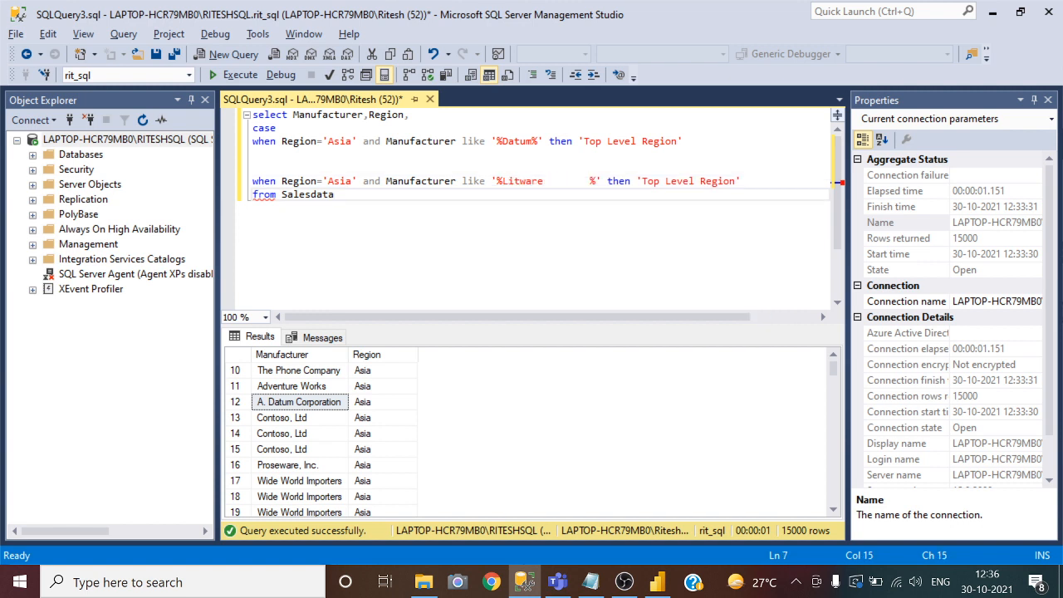
Remove the trailing spaces after Litware so the like pattern reads '%Litware%'.
left_click(585, 181)
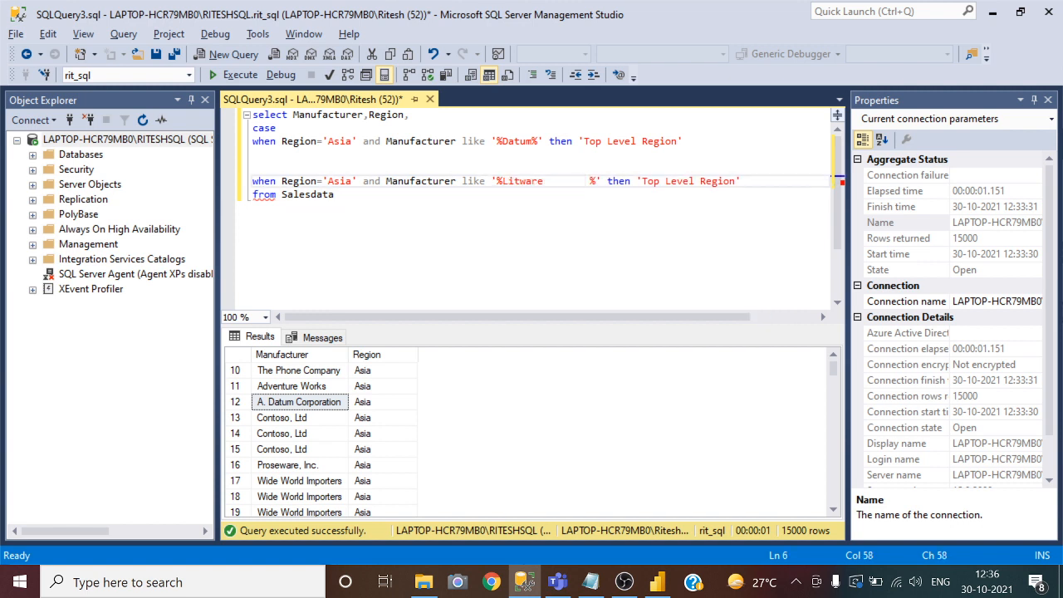
key("Delete")
key("BackSpace")
key("BackSpace")
key("BackSpace")
key("BackSpace")
key("BackSpace")
key("BackSpace")
key("BackSpace")
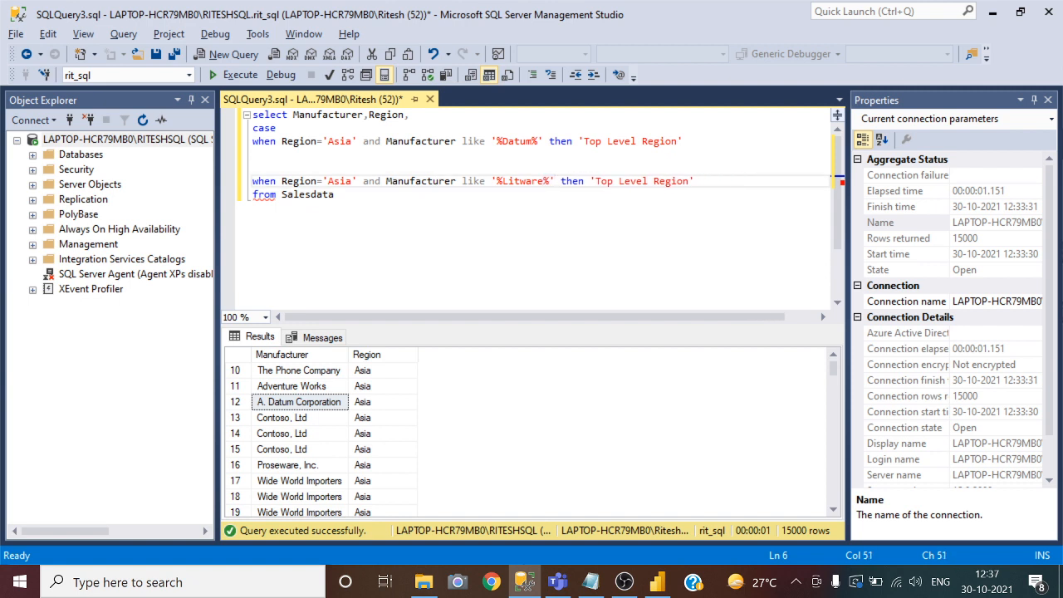
Insert blank lines between the Litware when line and the from clause.
key("End")
key("BackSpace")
key("Return")
key("Return")
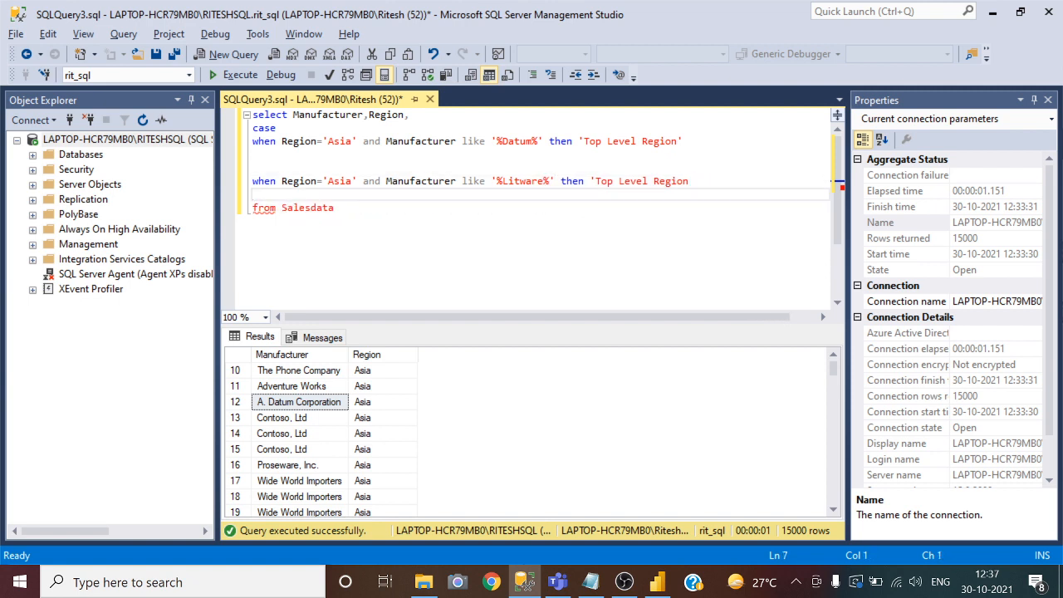
key("Up")
key("Up")
key("End")
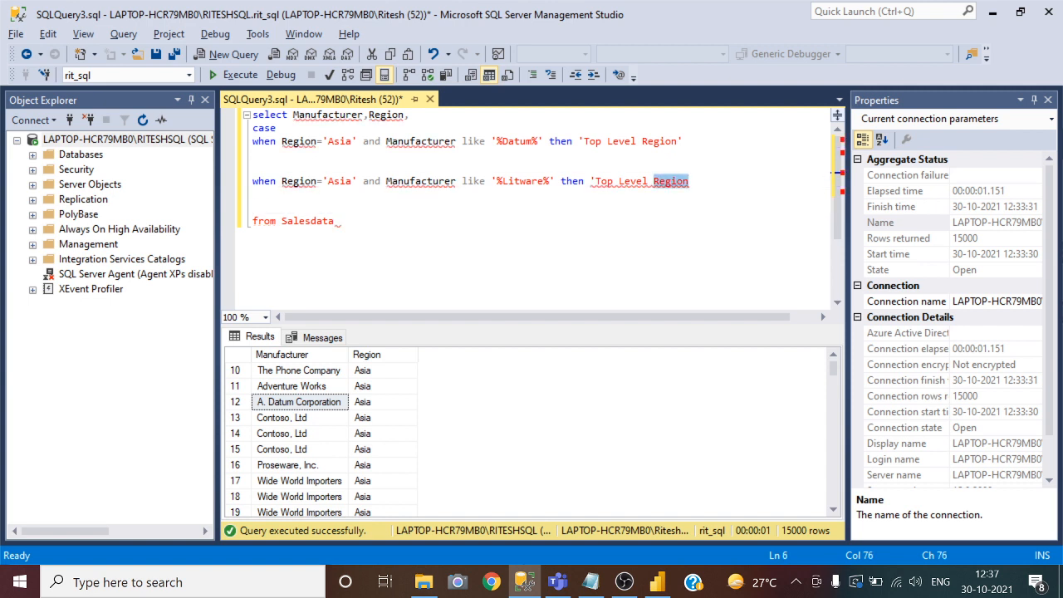
key("BackSpace")
key("BackSpace")
key("BackSpace")
key("BackSpace")
key("BackSpace")
key("BackSpace")
type("'")
key("ctrl+z")
key("ctrl+z")
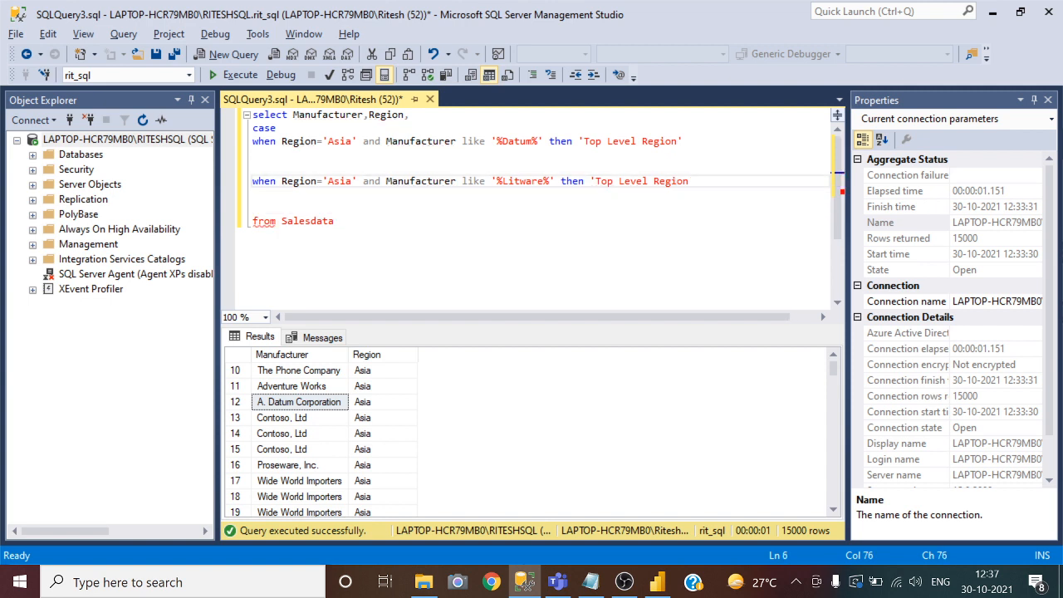
Restore the closing quote of 'Top Level Region' in the Litware when line and add more blank lines below it.
type("'")
key("Return")
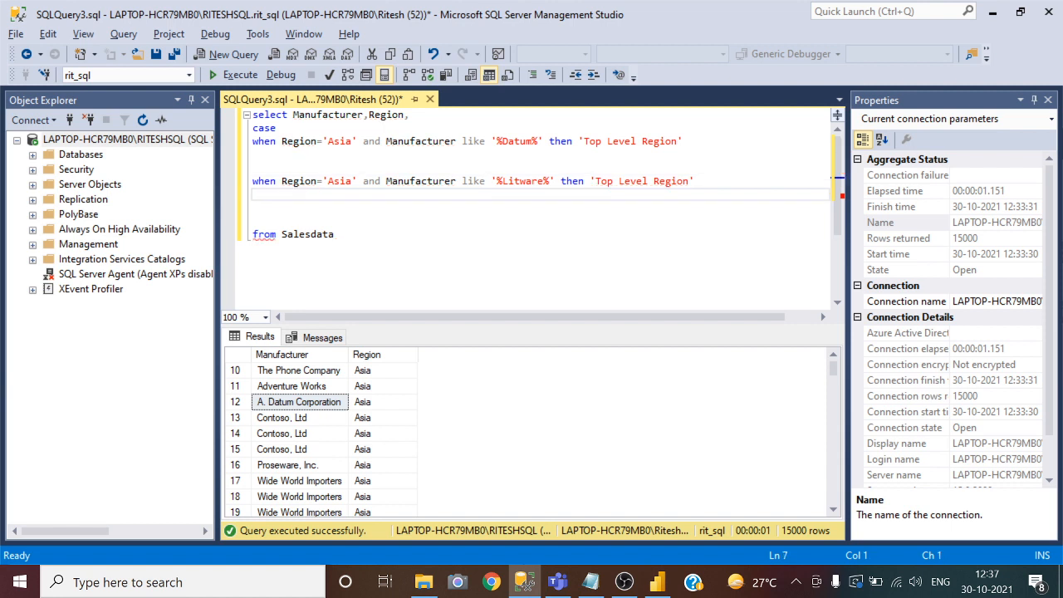
double_click(692, 181)
key("Return")
key("Return")
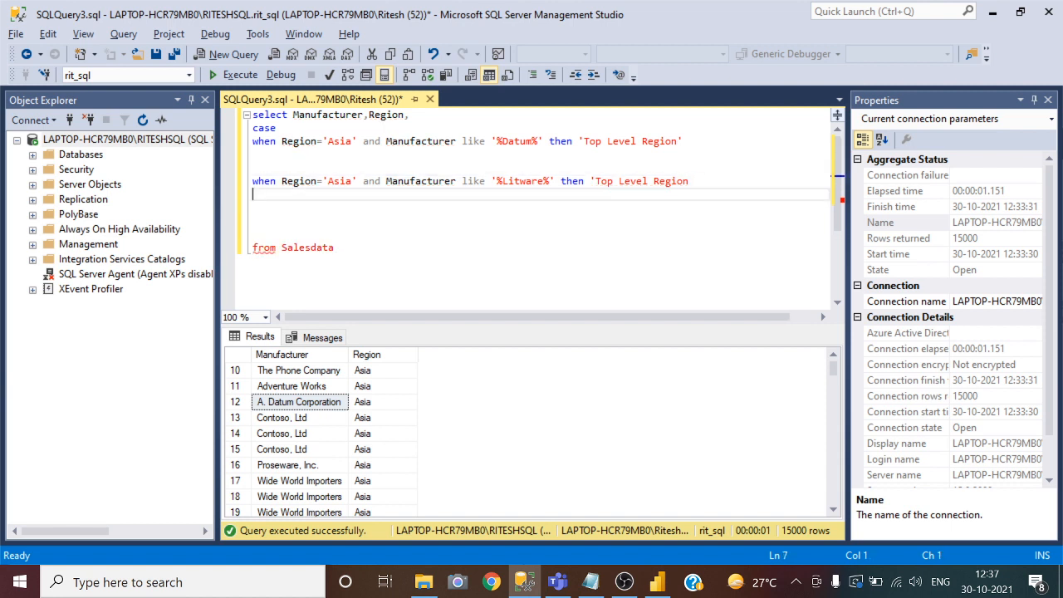
double_click(688, 181)
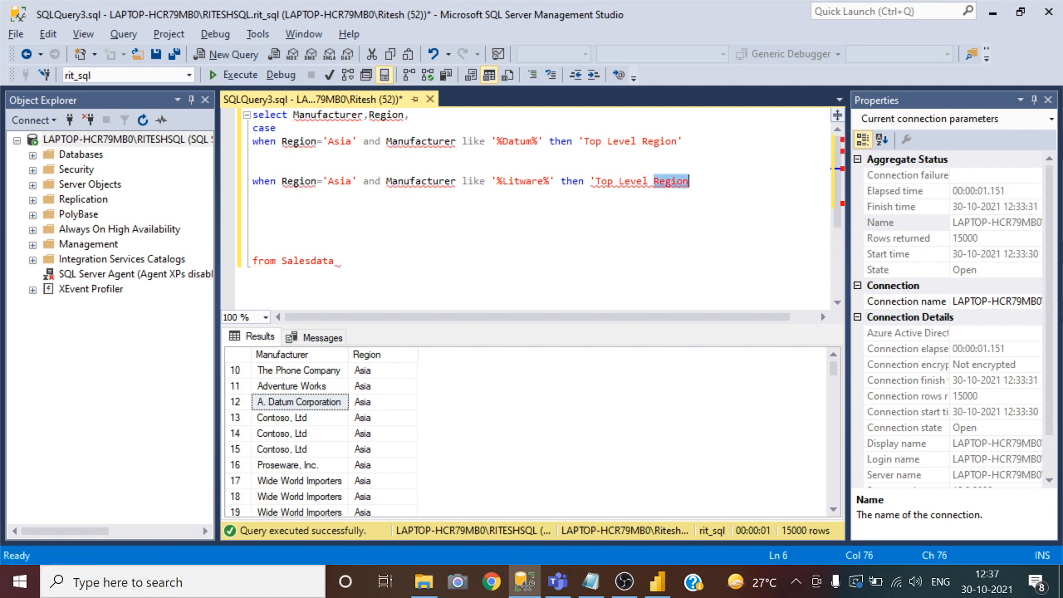
left_click(691, 182)
type("'")
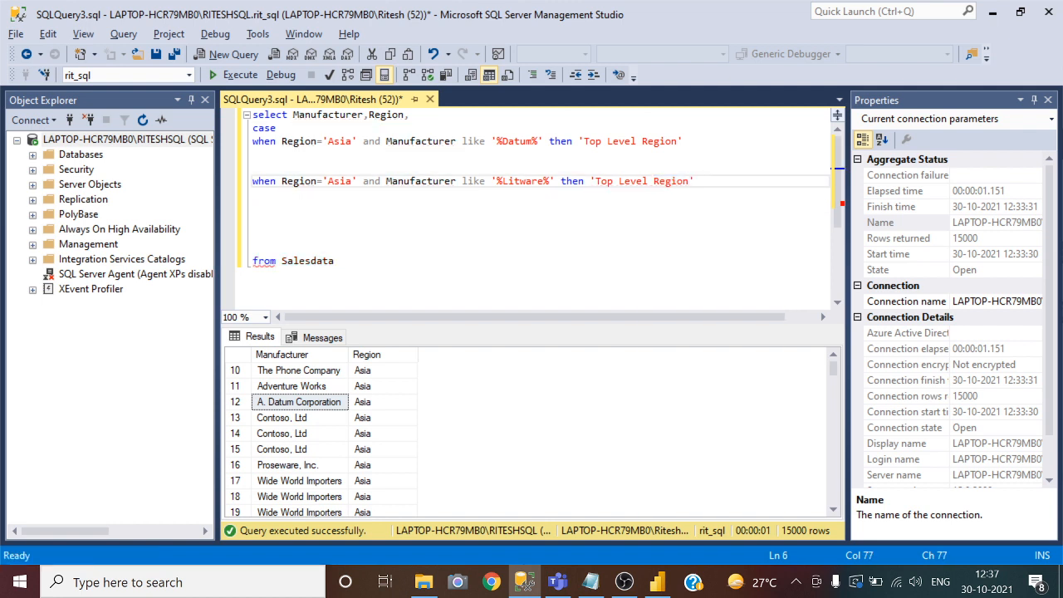
Duplicate the complete Litware when line below the original, above the from clause.
key("shift+Up")
key("ctrl+c")
key("shift+Down")
key("Return")
key("Return")
key("ctrl+v")
key("Up")
key("Up")
key("Up")
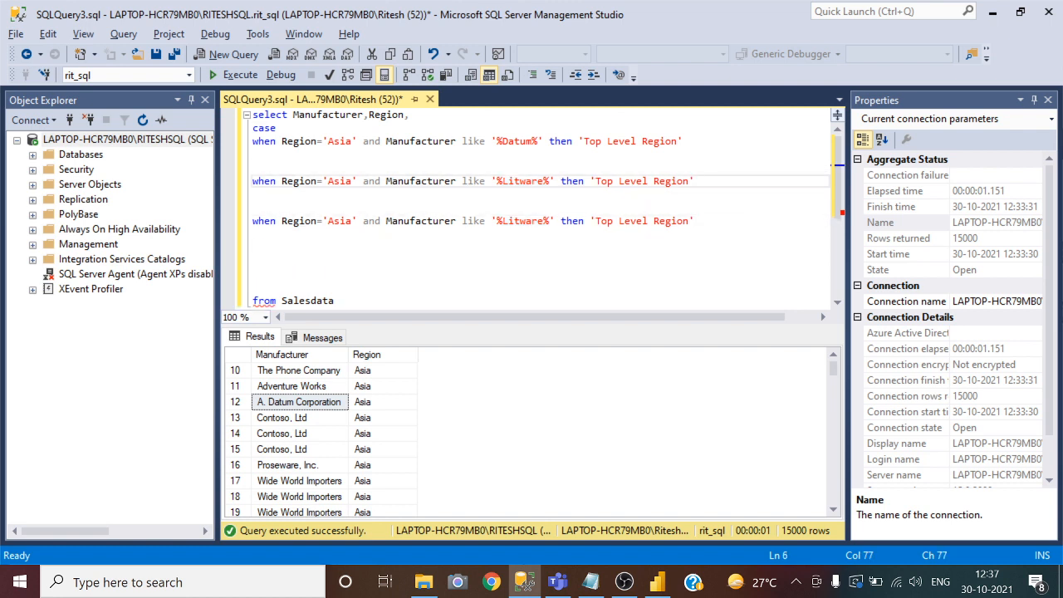
Replace Litware in the third when line's like pattern with Proseware, copied from the Notepad notes.
left_click(591, 581)
left_click(163, 288)
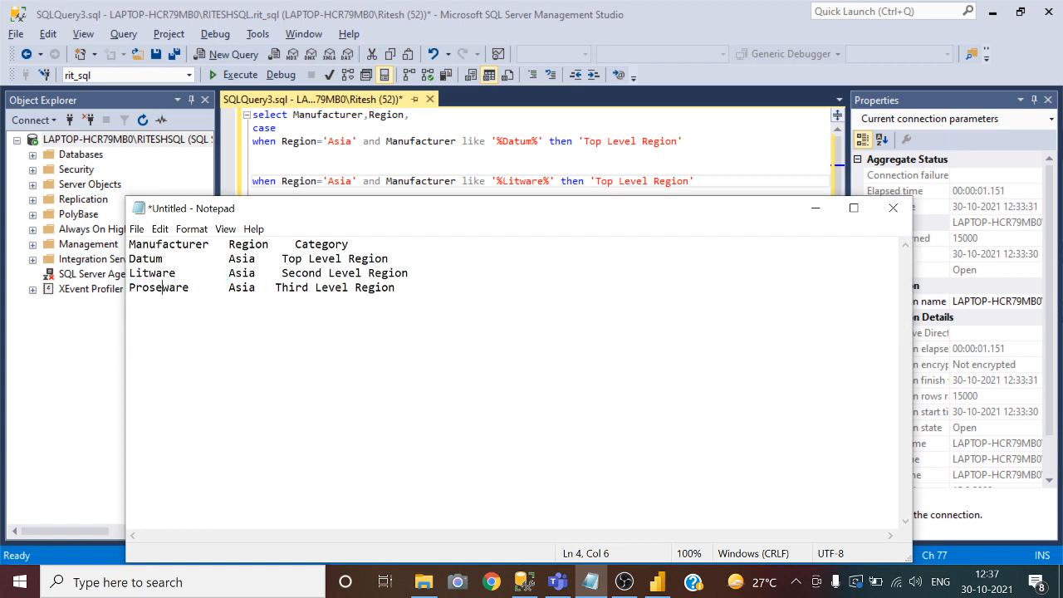
double_click(164, 287)
key("ctrl+c")
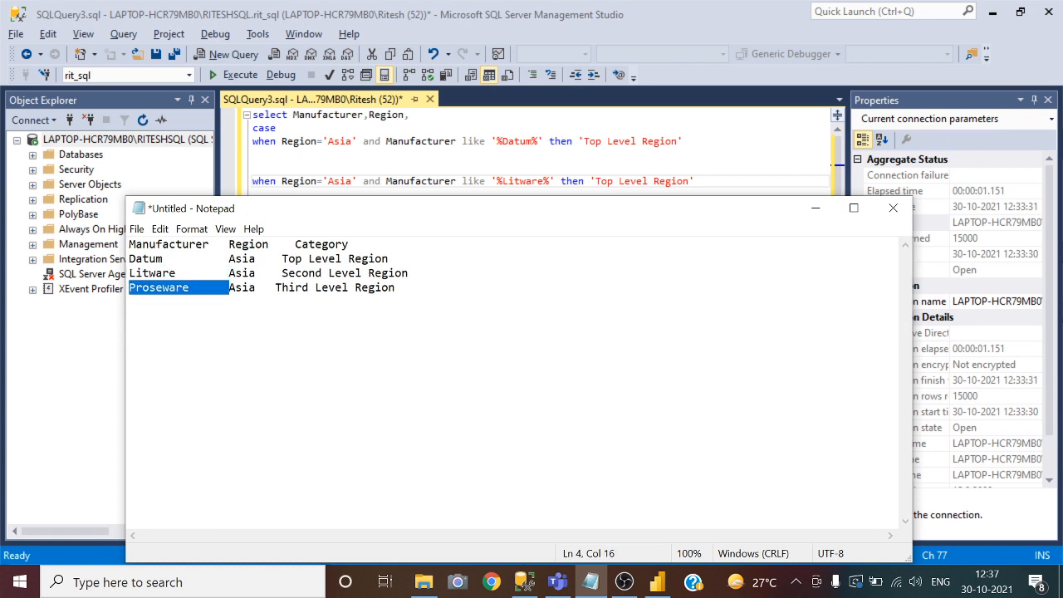
left_click(816, 208)
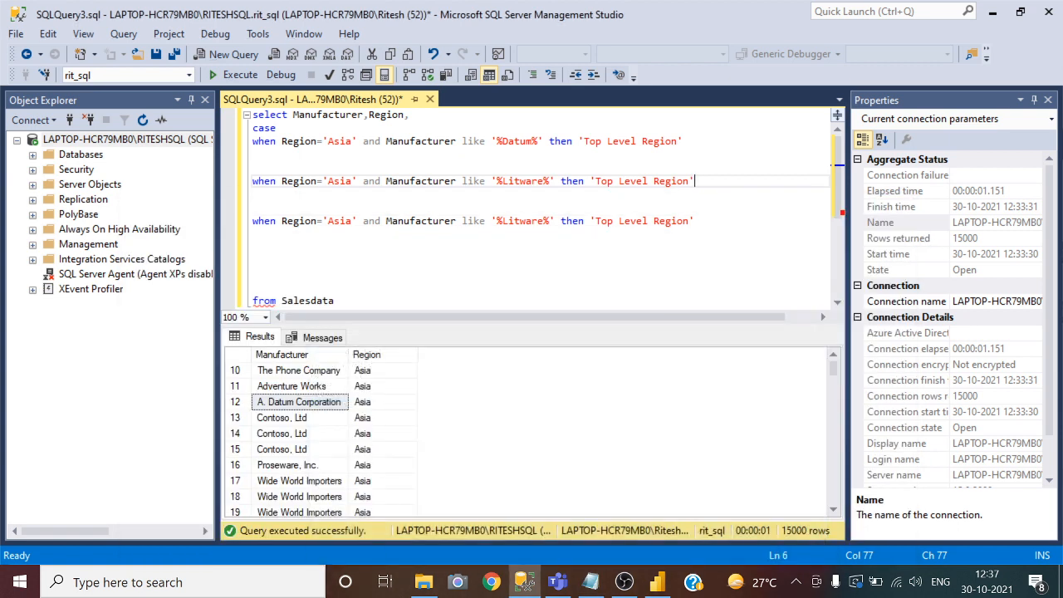
left_click(543, 221)
key("BackSpace")
key("BackSpace")
key("BackSpace")
key("BackSpace")
key("BackSpace")
key("BackSpace")
key("BackSpace")
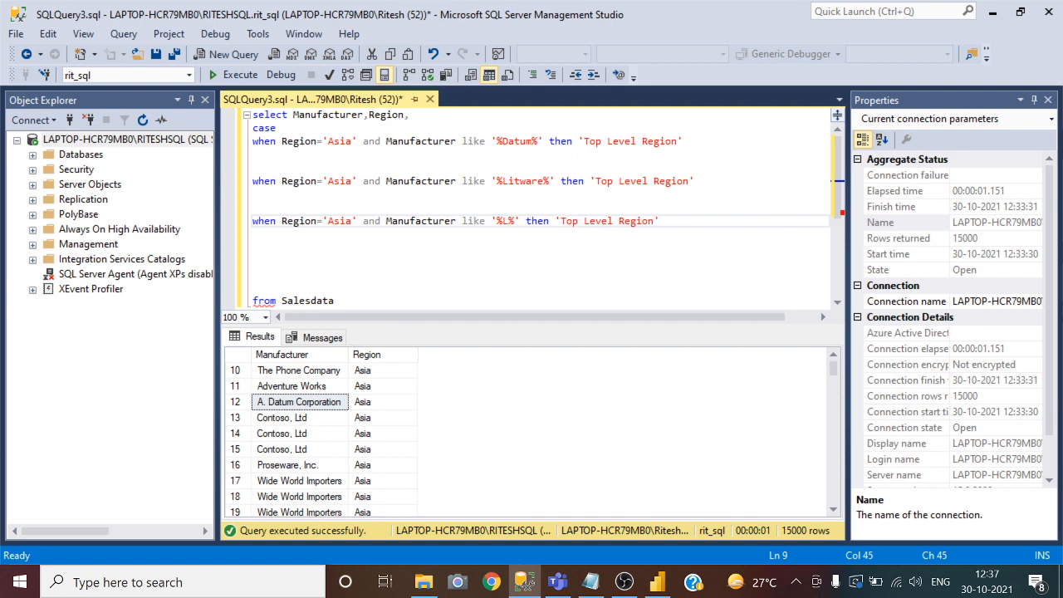
key("ctrl+v")
Remove the trailing spaces after Proseware so the like pattern reads '%Proseware%'.
key("BackSpace")
key("BackSpace")
key("BackSpace")
key("BackSpace")
key("BackSpace")
key("BackSpace")
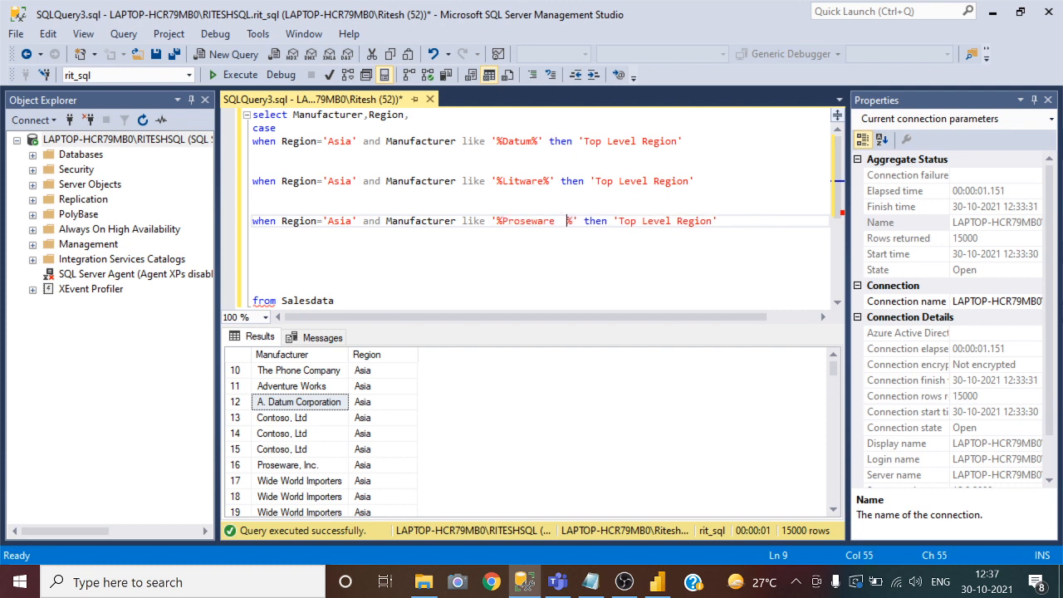
Start an else branch with an opening quote below the Proseware when line.
key("End")
key("Return")
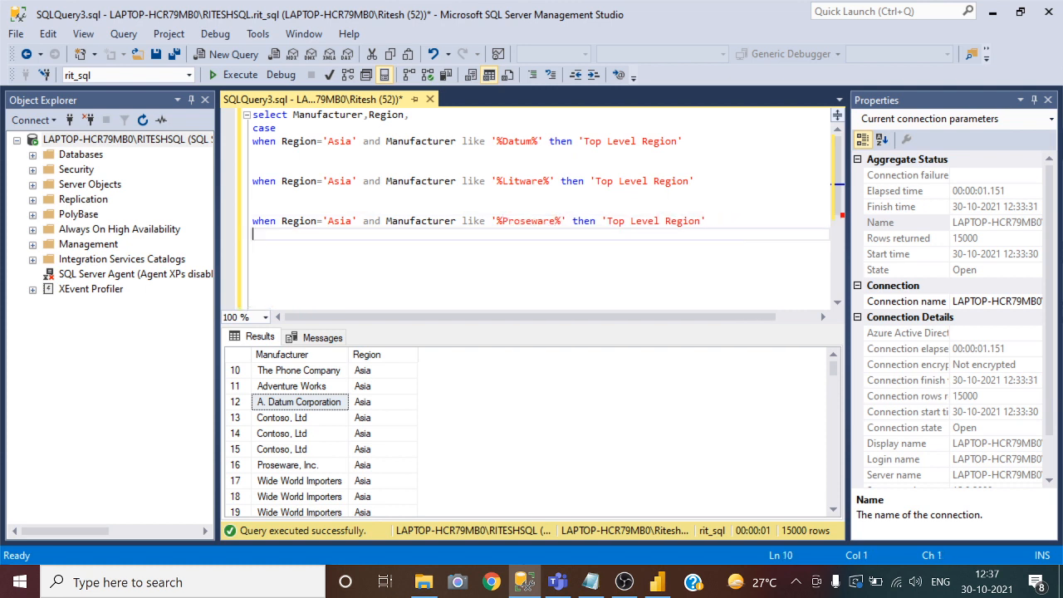
key("Return")
type("el")
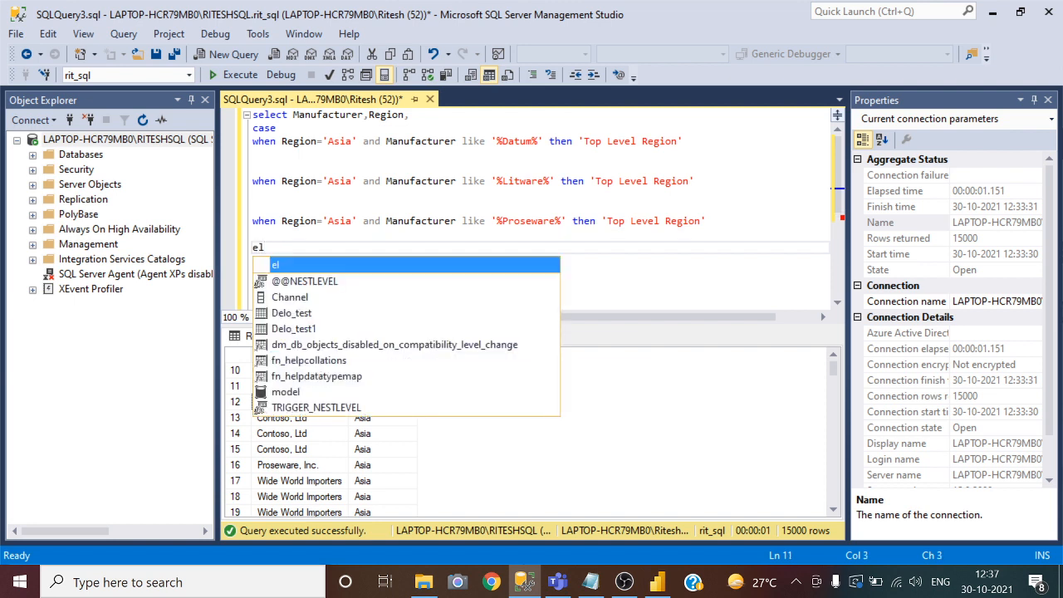
type("se '")
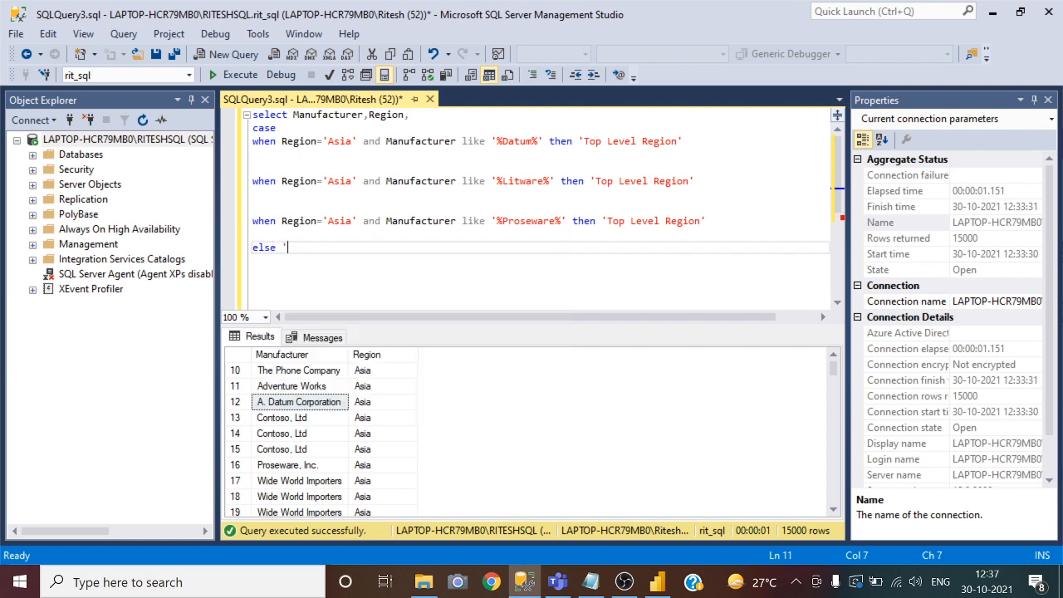
Change the result of the Litware condition to 'Second Level Region'.
left_click(607, 180)
left_click(620, 181)
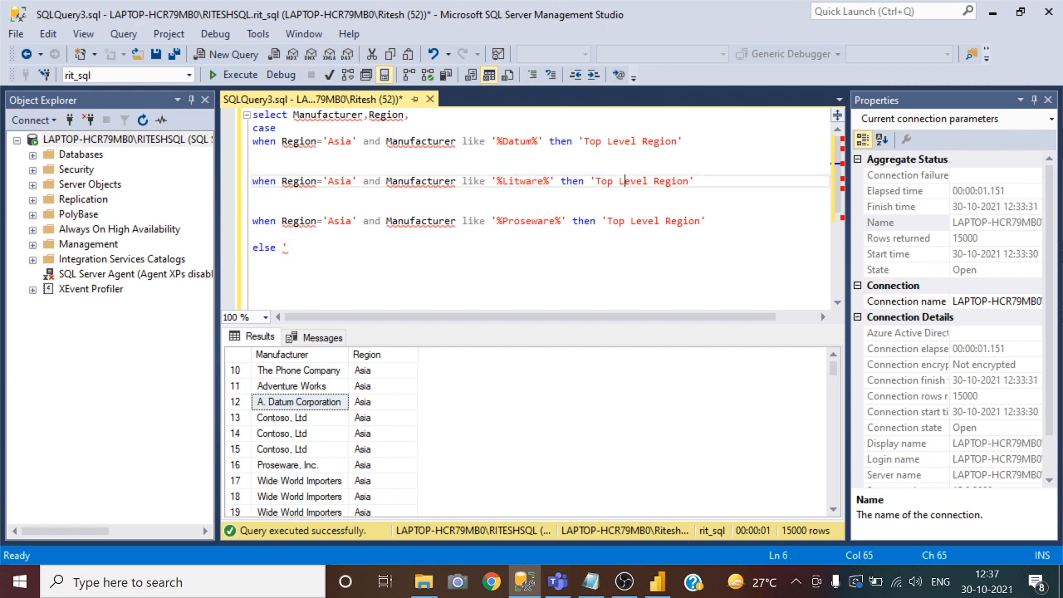
key("BackSpace")
key("BackSpace")
key("BackSpace")
key("BackSpace")
type("Second")
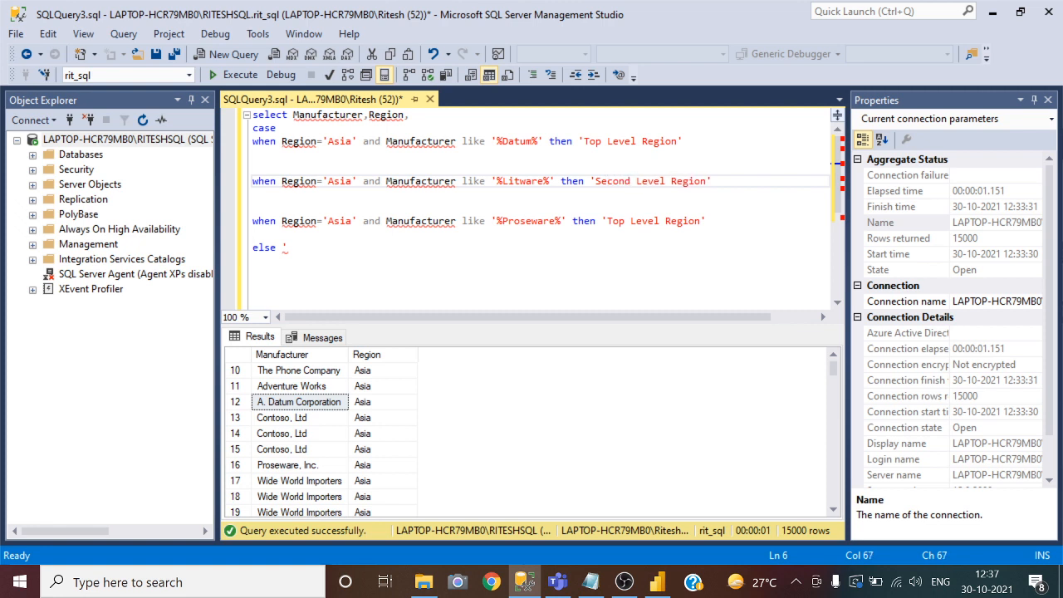
Change the result of the Proseware condition to 'Third Level Region'.
left_click(625, 221)
key("BackSpace")
key("BackSpace")
type("Hire")
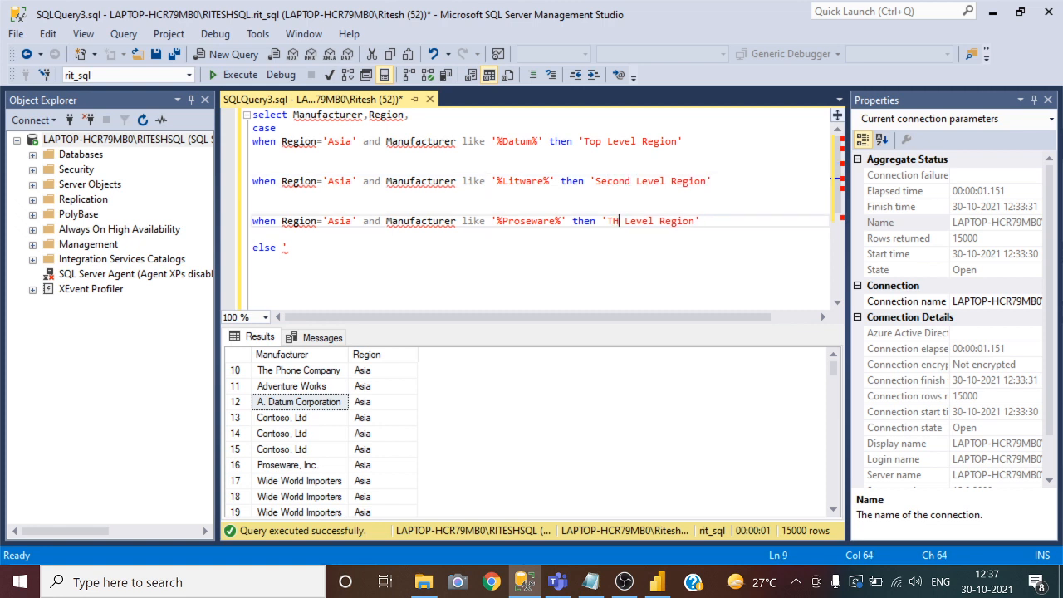
key("BackSpace")
key("BackSpace")
key("BackSpace")
key("BackSpace")
type("hird")
Complete the else branch's result as 'Fourth Level Region'.
key("Down")
key("Down")
key("Down")
key("Up")
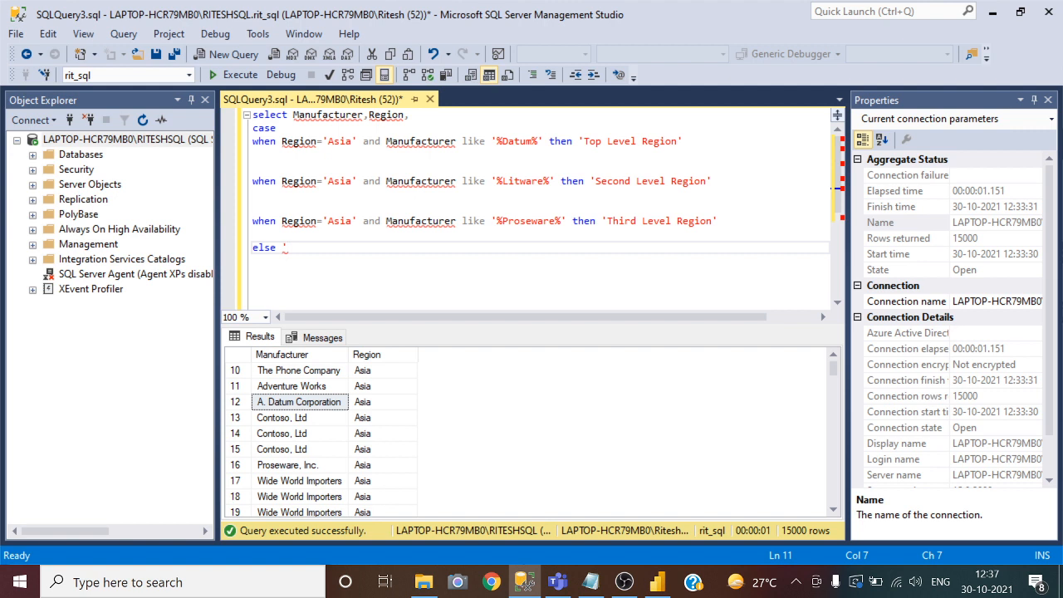
type("Fourth LEevel Region")
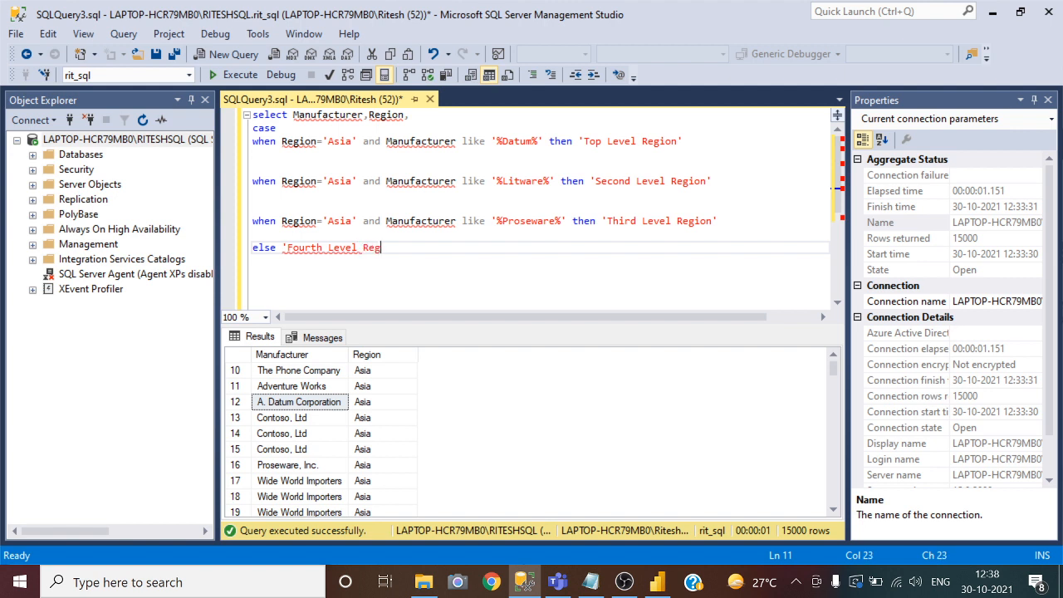
Close the case expression below the else branch with end as 'Category' and execute the query.
key("Return")
key("Return")
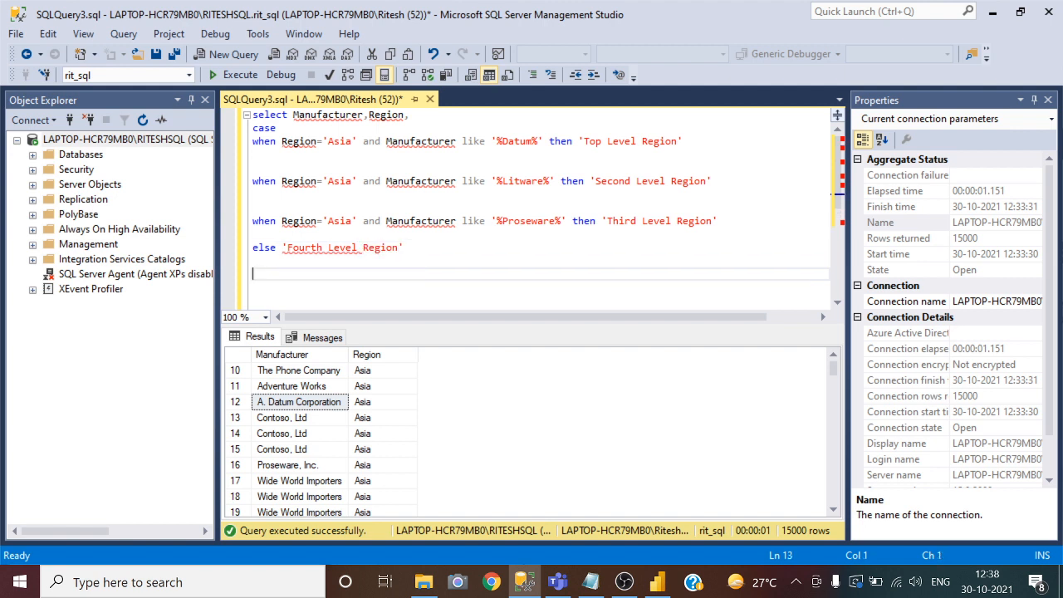
type("end as 'Category'")
scroll(544, 194, "down", 1)
scroll(544, 194, "up", 1)
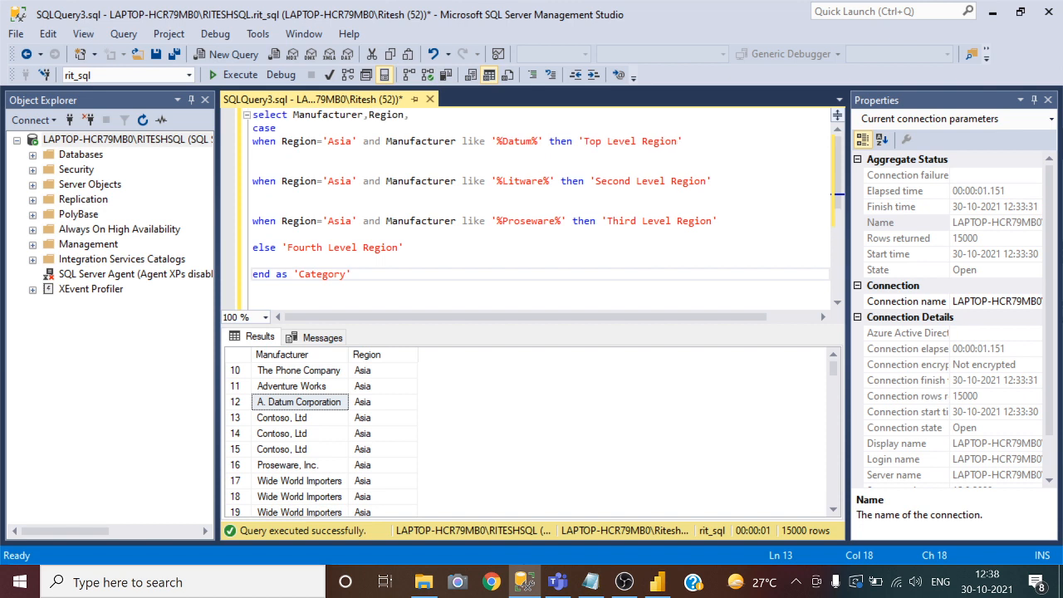
key("F5")
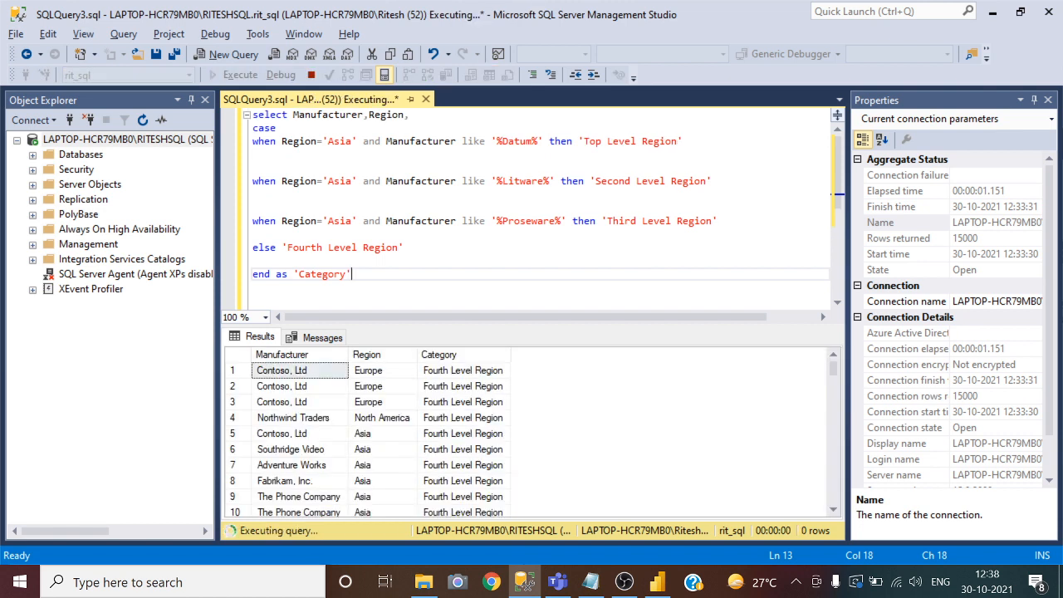
Delete the surplus blank lines between end as 'Category' and from Salesdata, leaving one blank line.
scroll(540, 208, "down", 4)
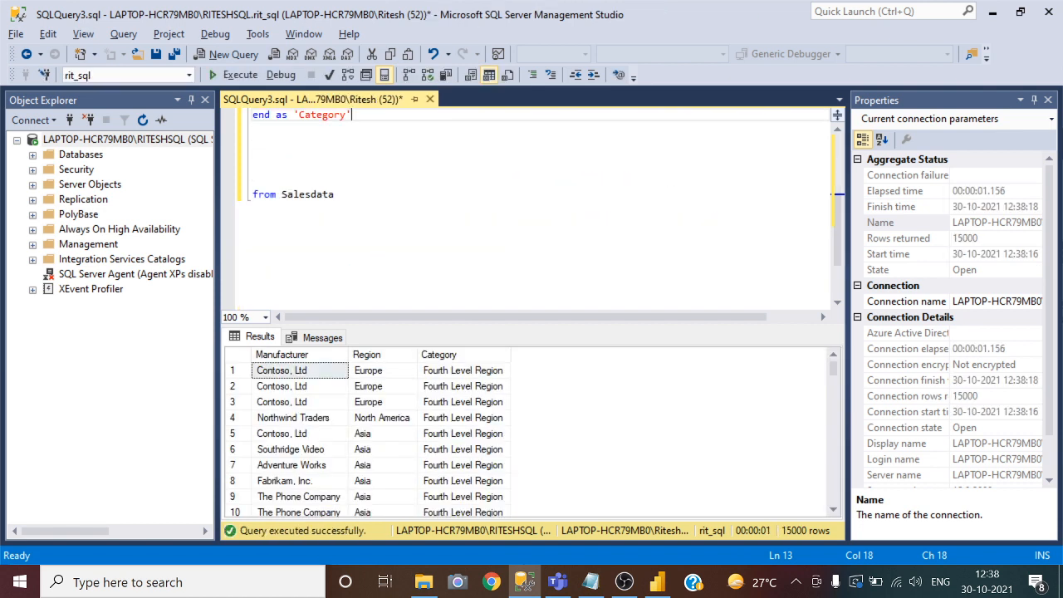
left_click(252, 195)
key("BackSpace")
key("BackSpace")
key("BackSpace")
key("BackSpace")
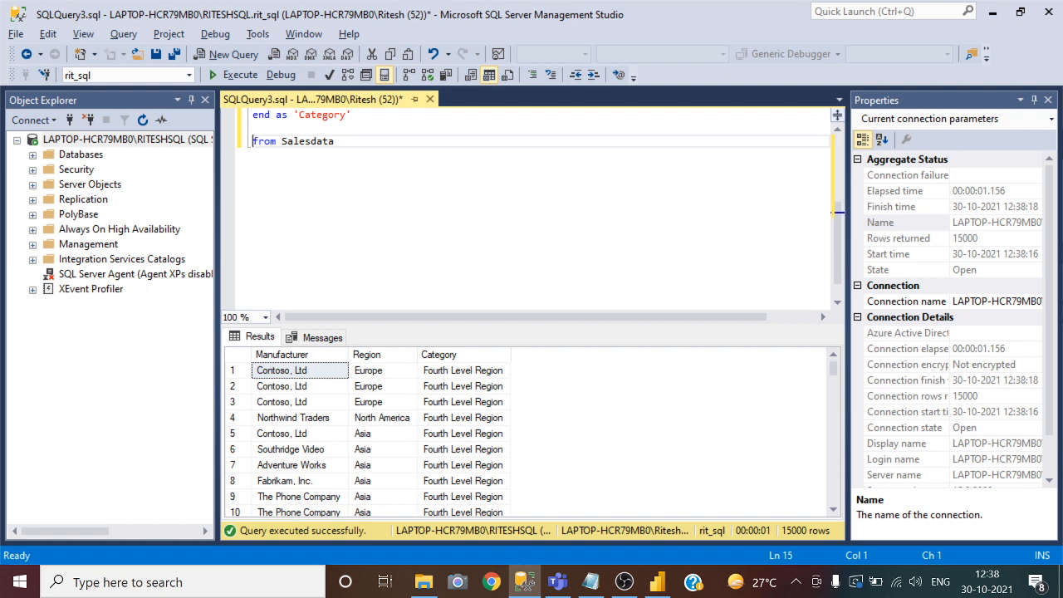
Add the clause order by Region below from Salesdata, leaving one blank line between them.
scroll(540, 207, "up", 3)
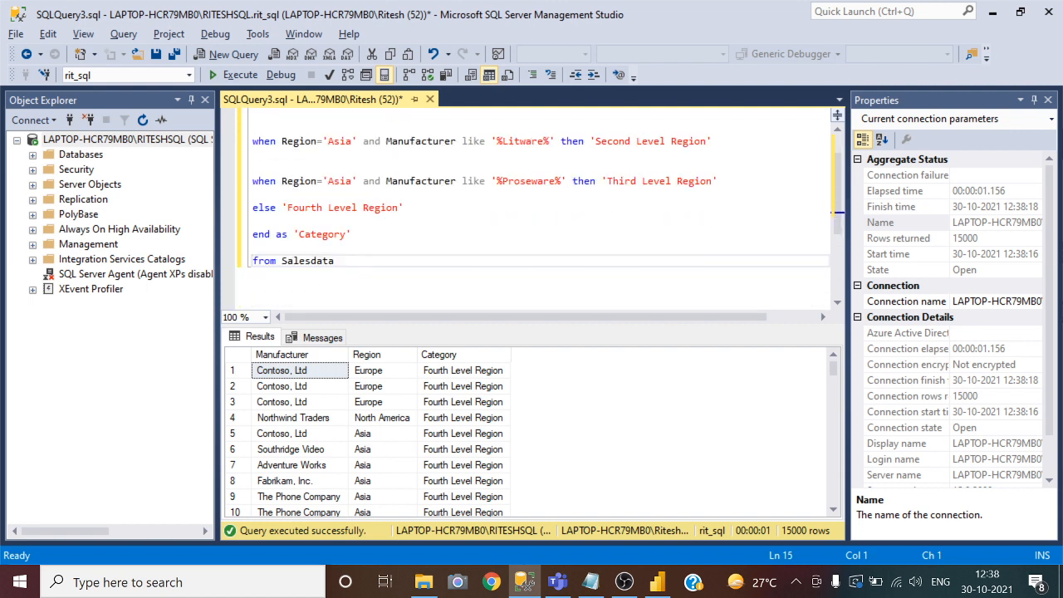
key("End")
key("Return")
key("Return")
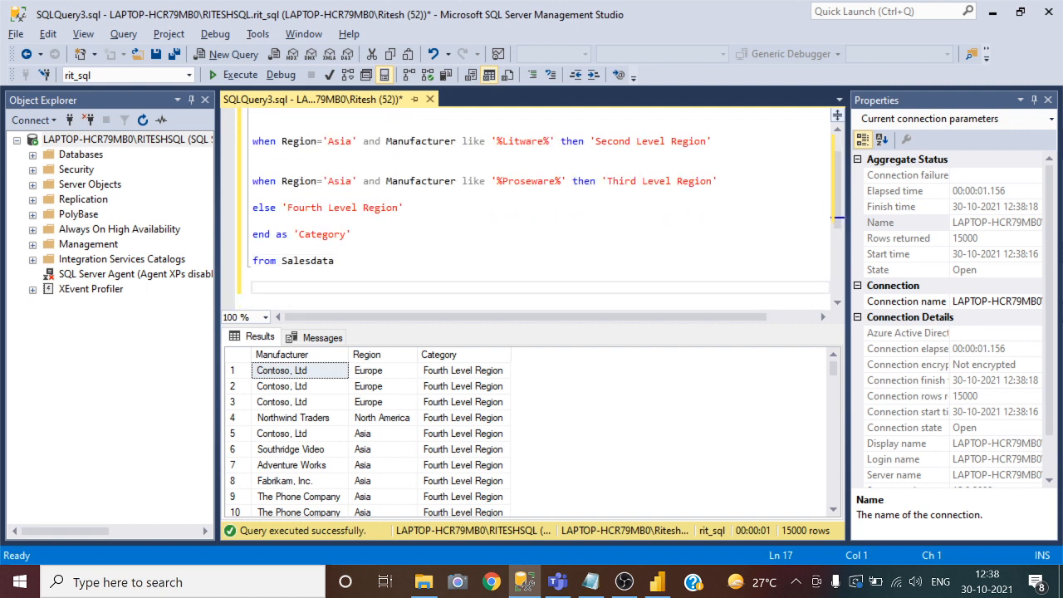
type("order by regi")
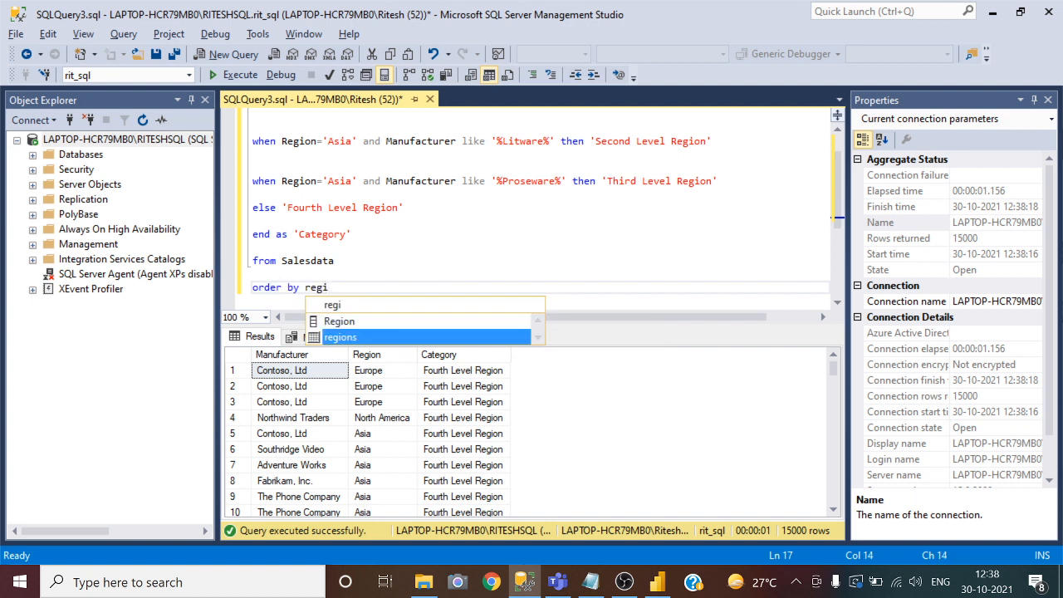
key("Up")
key("Tab")
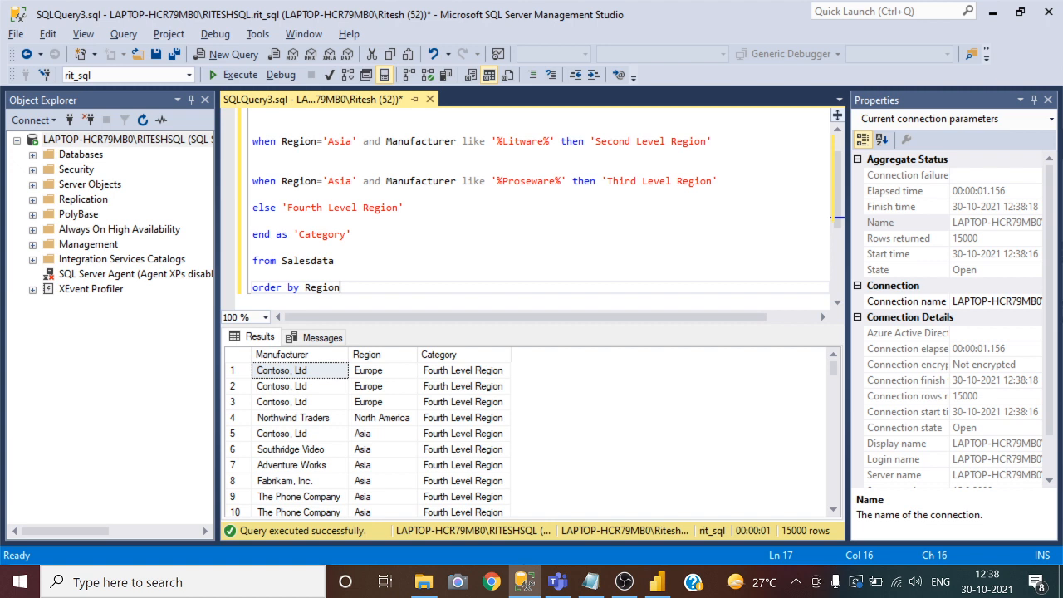
Remove the surplus blank lines from the Litware condition down to end as 'Category' and execute the query.
scroll(540, 207, "up", 1)
left_click(253, 181)
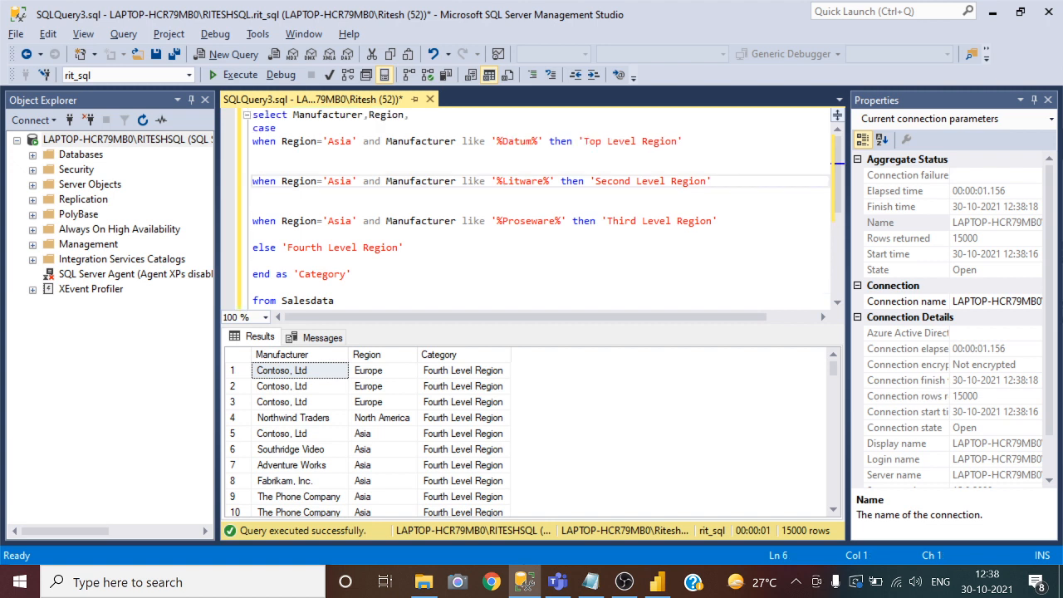
key("BackSpace")
left_click(253, 208)
key("BackSpace")
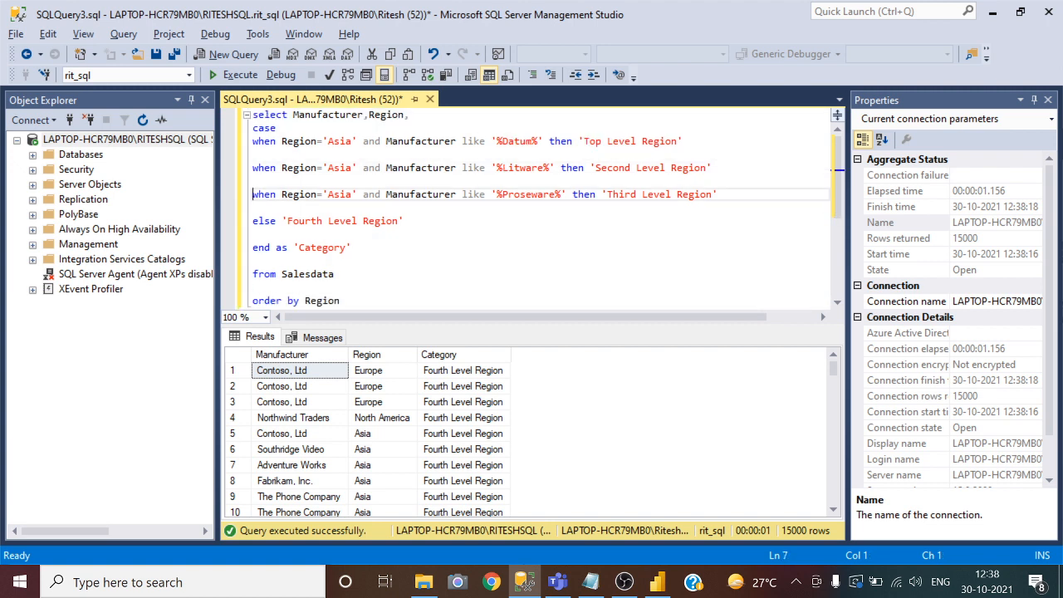
key("BackSpace")
left_click(253, 207)
key("BackSpace")
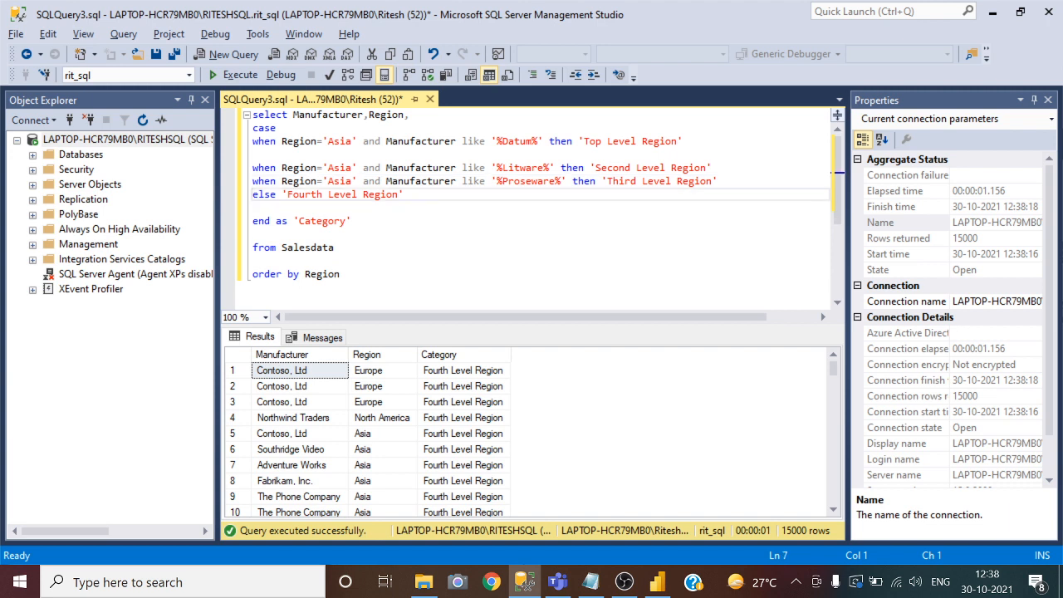
left_click(253, 221)
key("BackSpace")
left_click(340, 261)
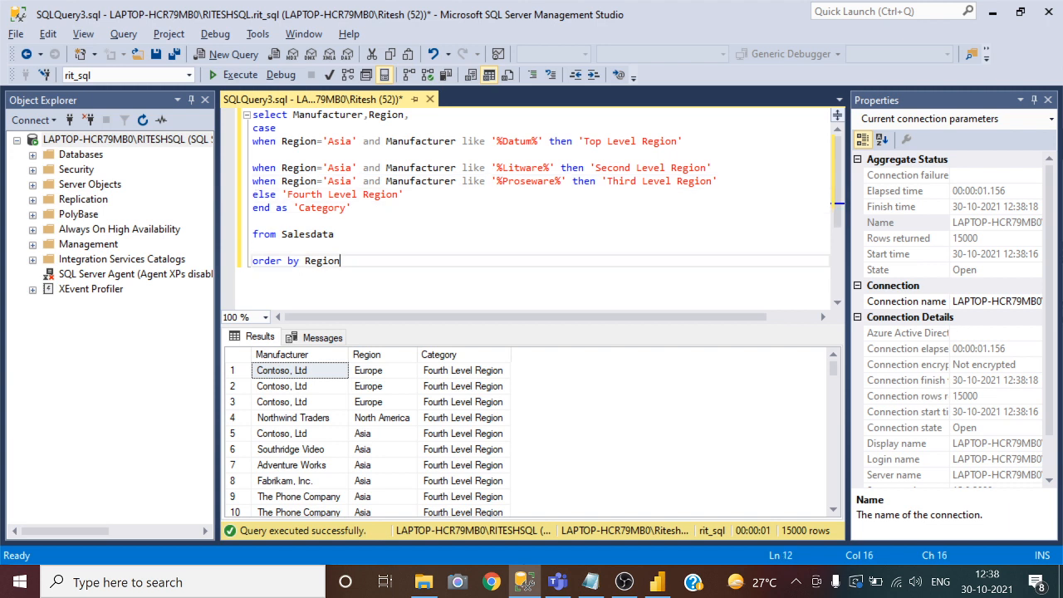
key("F5")
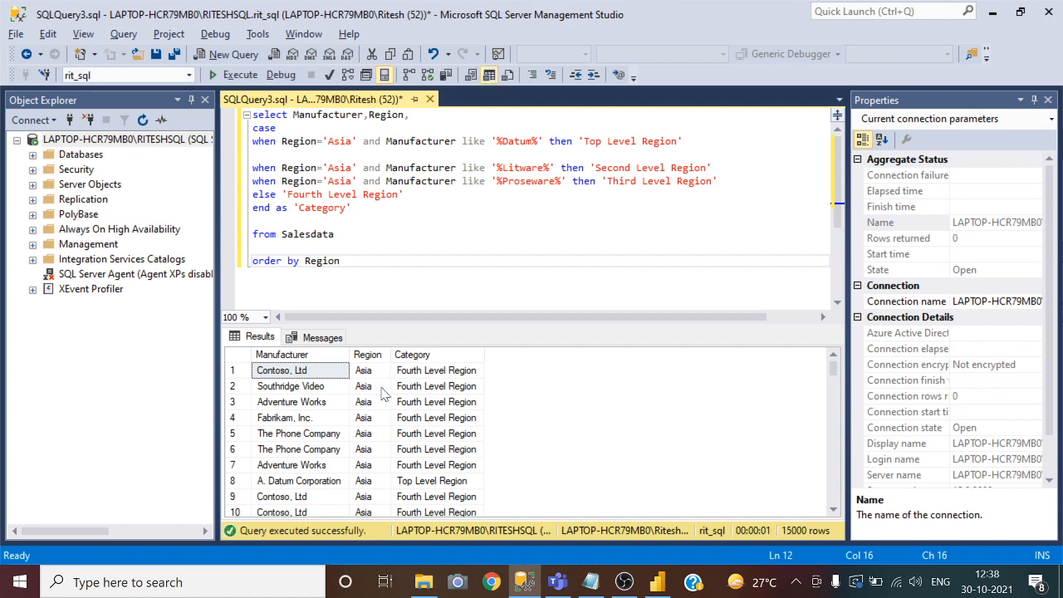
Check the region and assigned category of the A. Datum Corporation and Litware, Inc. rows in the results.
left_click(316, 483)
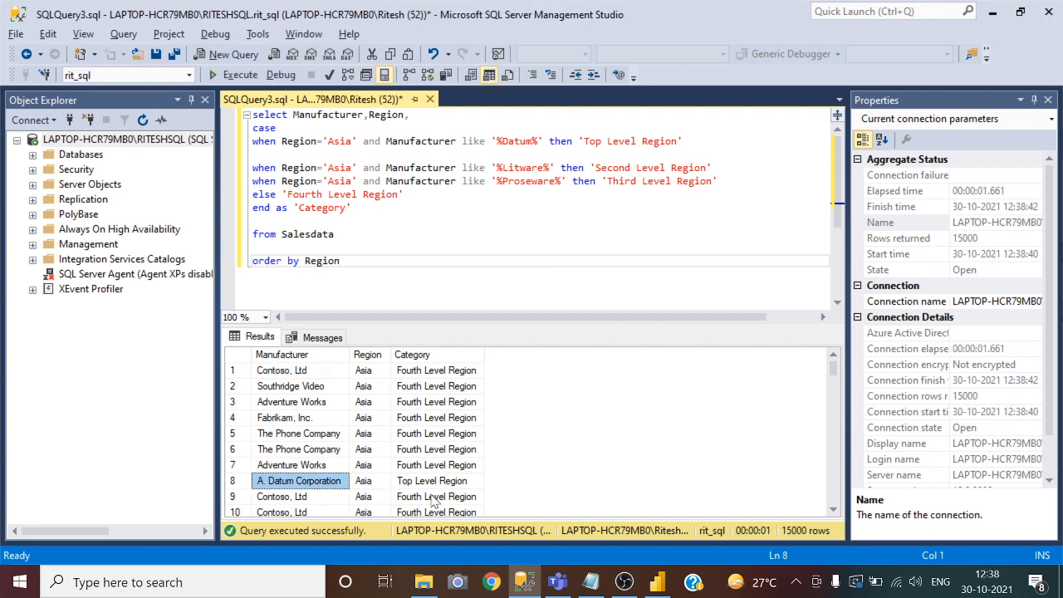
left_click(430, 487)
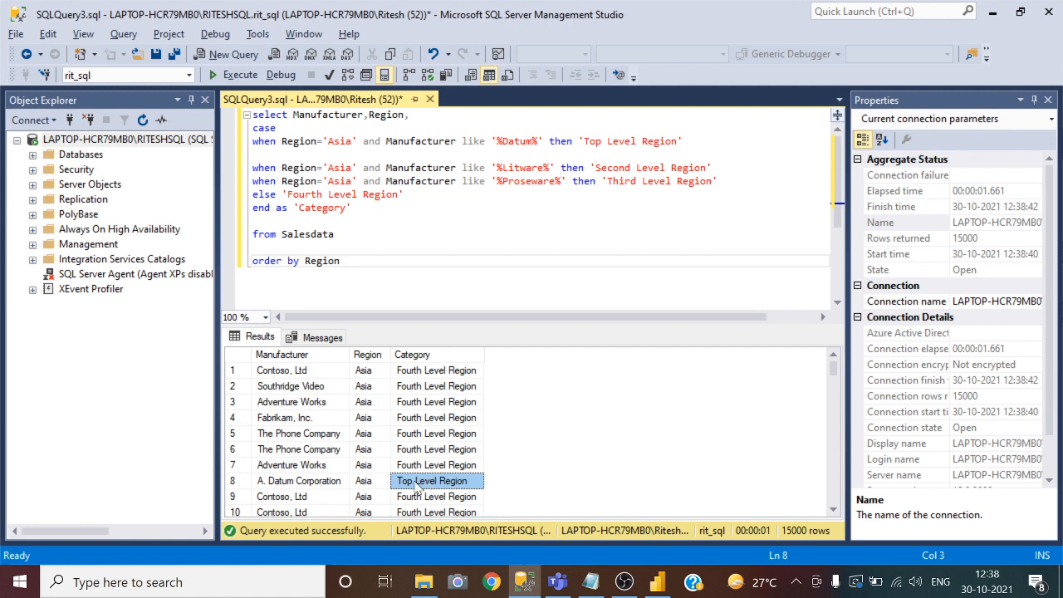
left_click(316, 483)
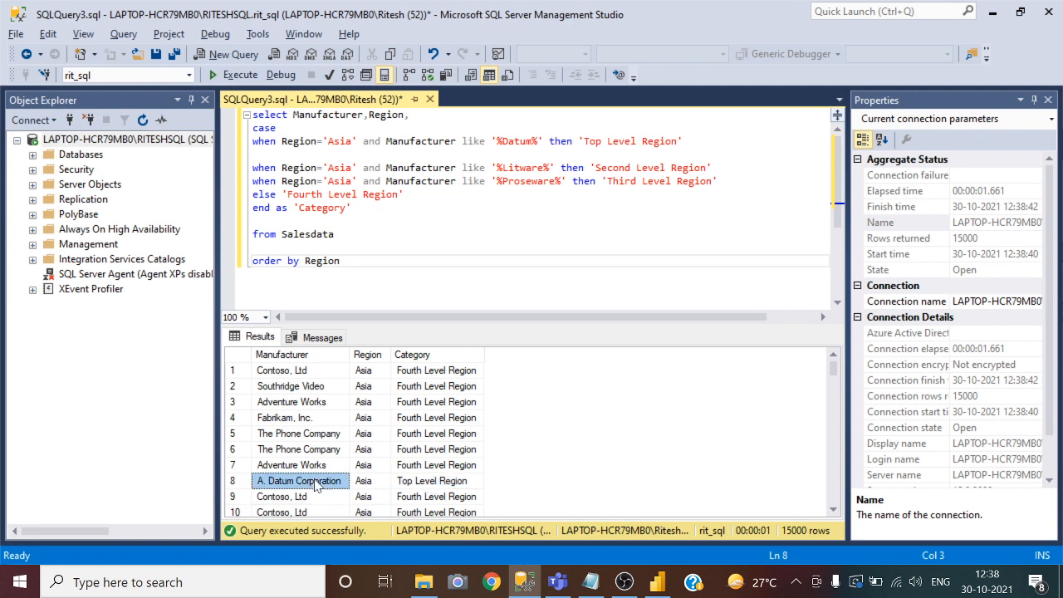
left_click(363, 487)
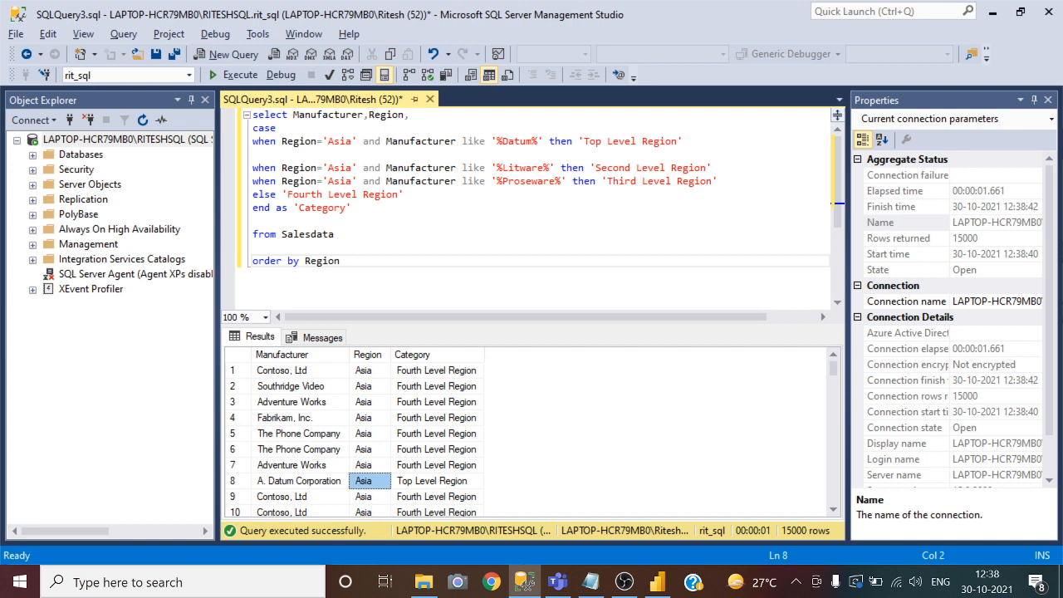
scroll(293, 471, "down", 2)
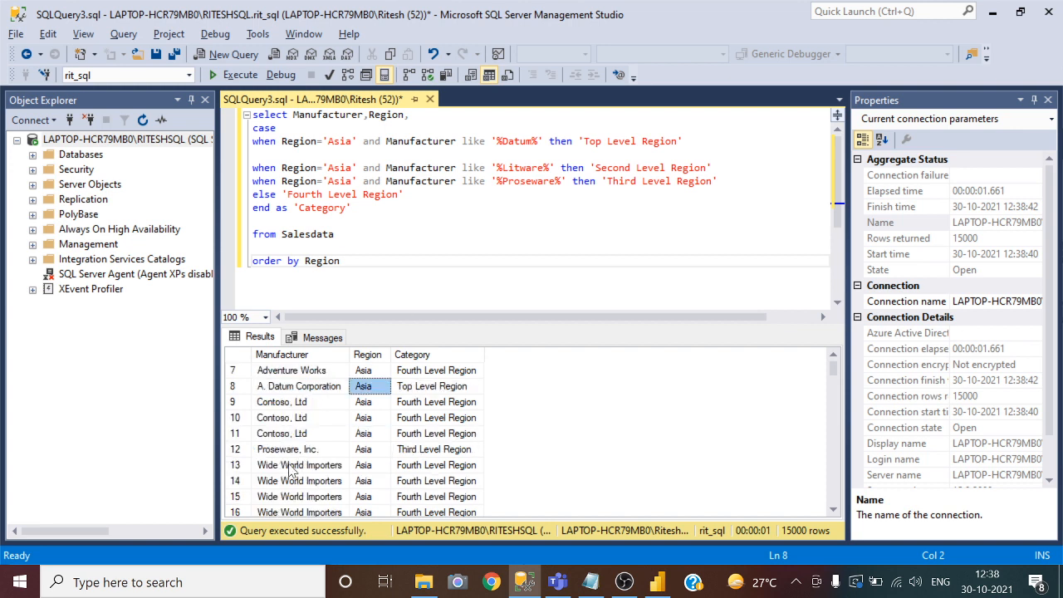
scroll(293, 471, "down", 5)
scroll(292, 471, "down", 2)
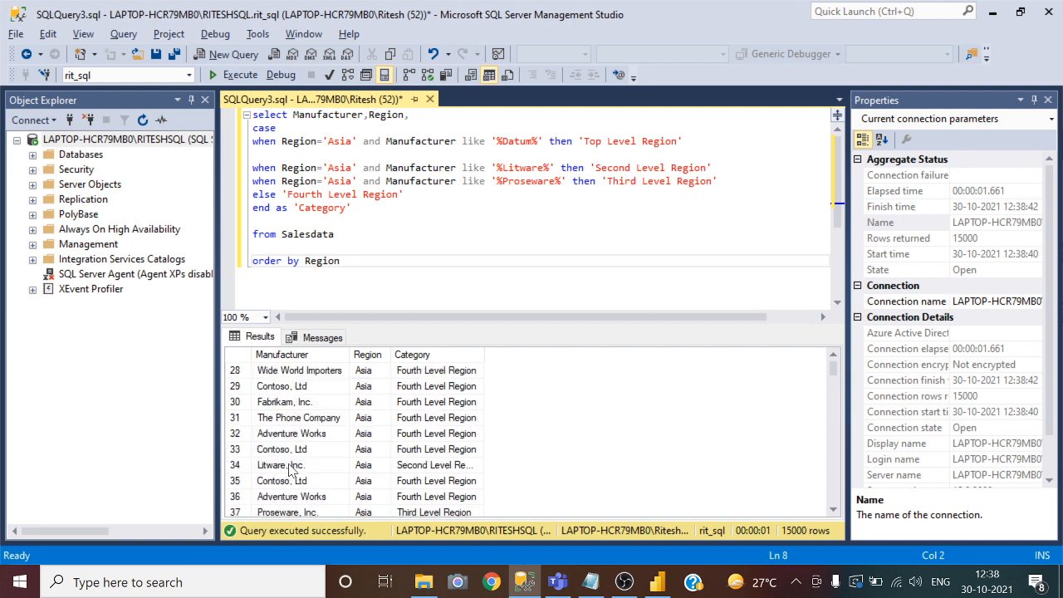
left_click(291, 471)
left_click(370, 470)
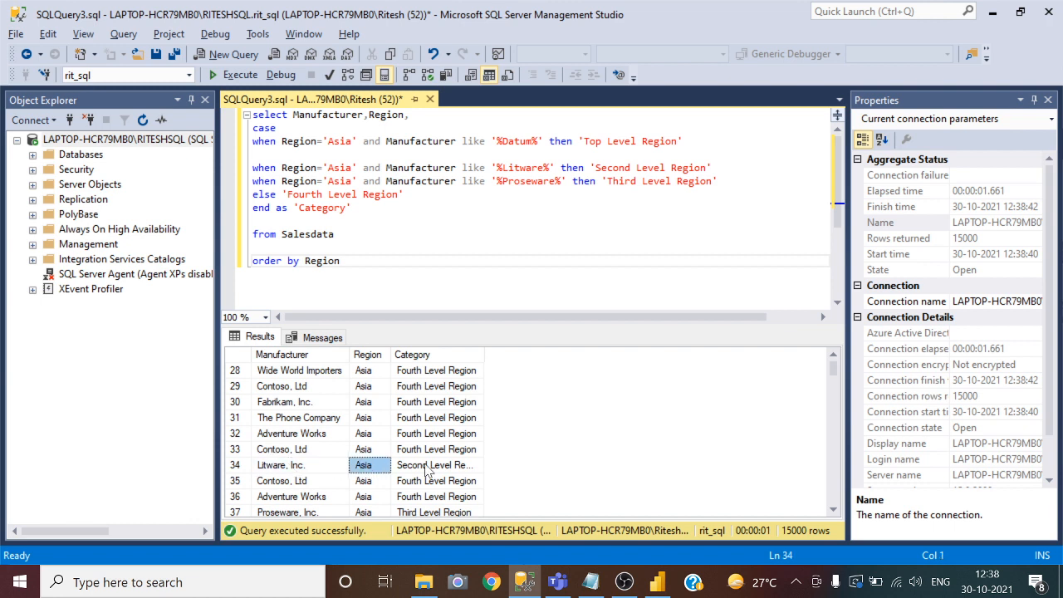
left_click(430, 469)
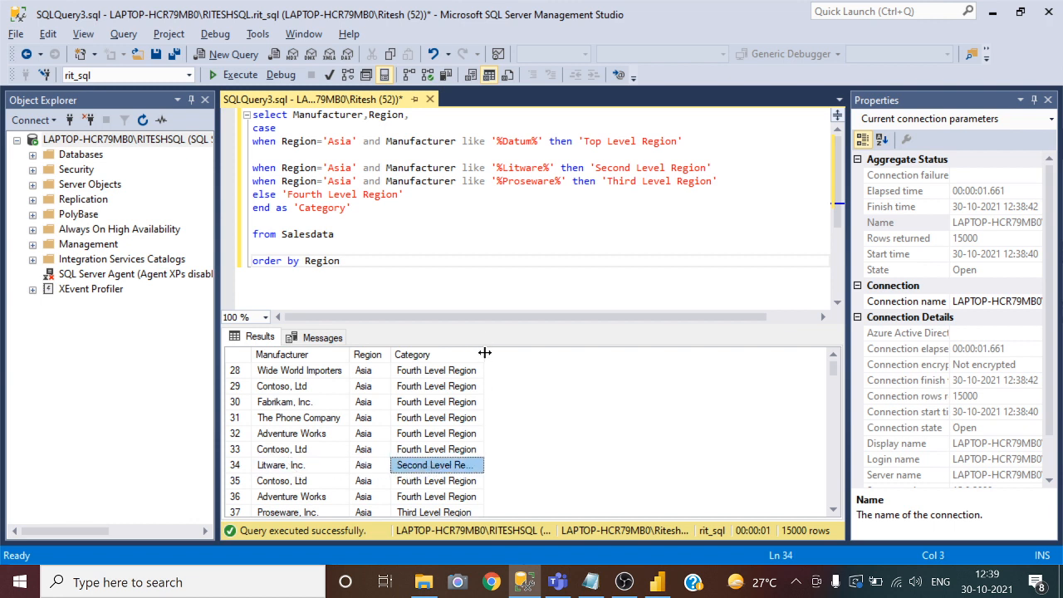
Widen the Category column of the results and check the category assigned to a Proseware, Inc. row.
left_click_drag(485, 349, 508, 349)
scroll(287, 492, "down", 1)
left_click(296, 467)
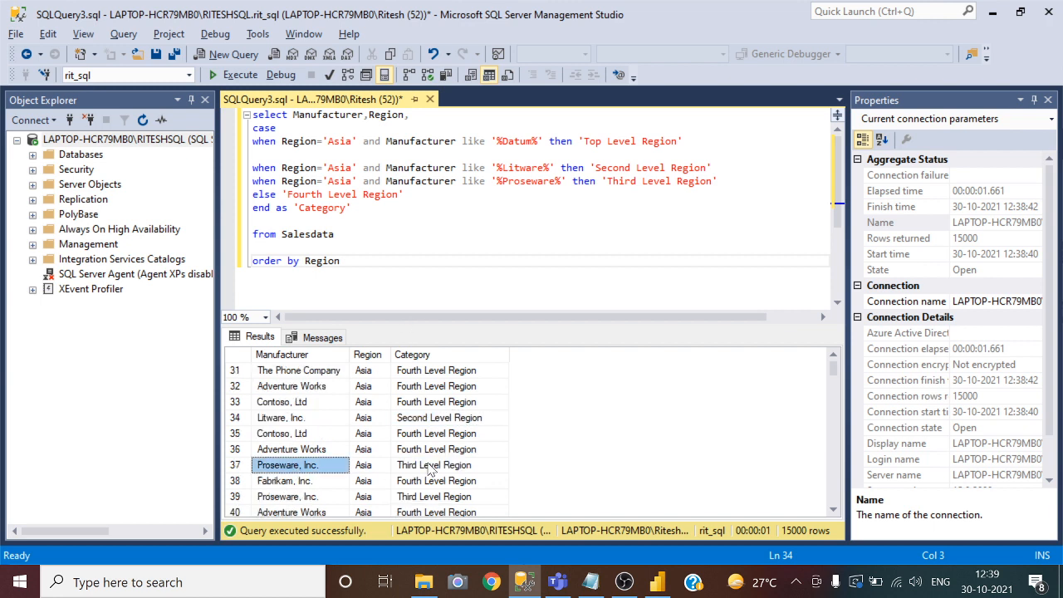
left_click(430, 471)
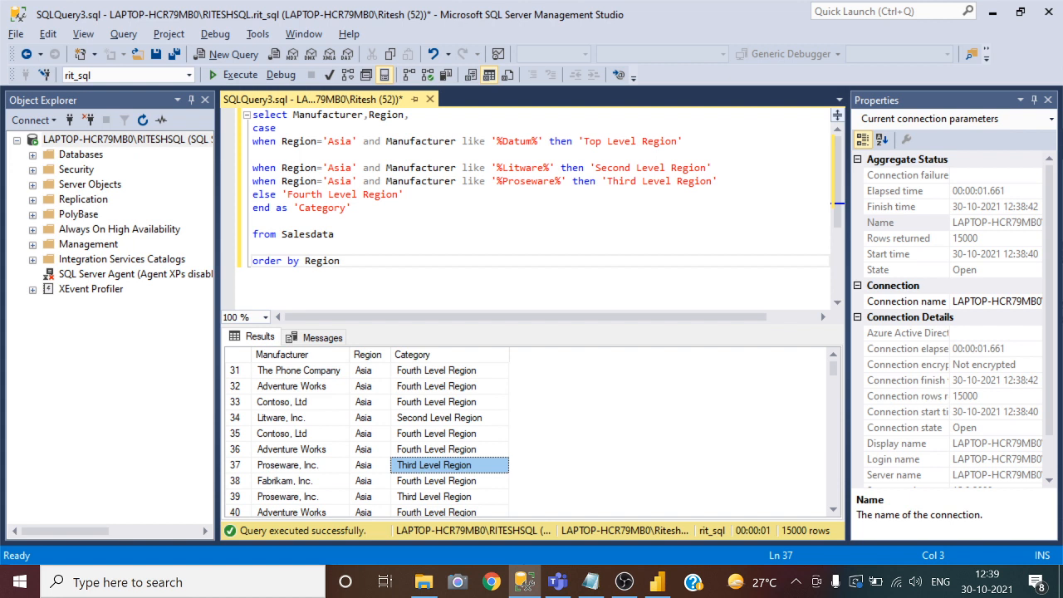
Switch to Power BI Desktop, build a table visual with the Manufacturer and Region fields of Salesdata, and show it in focus mode.
left_click(657, 583)
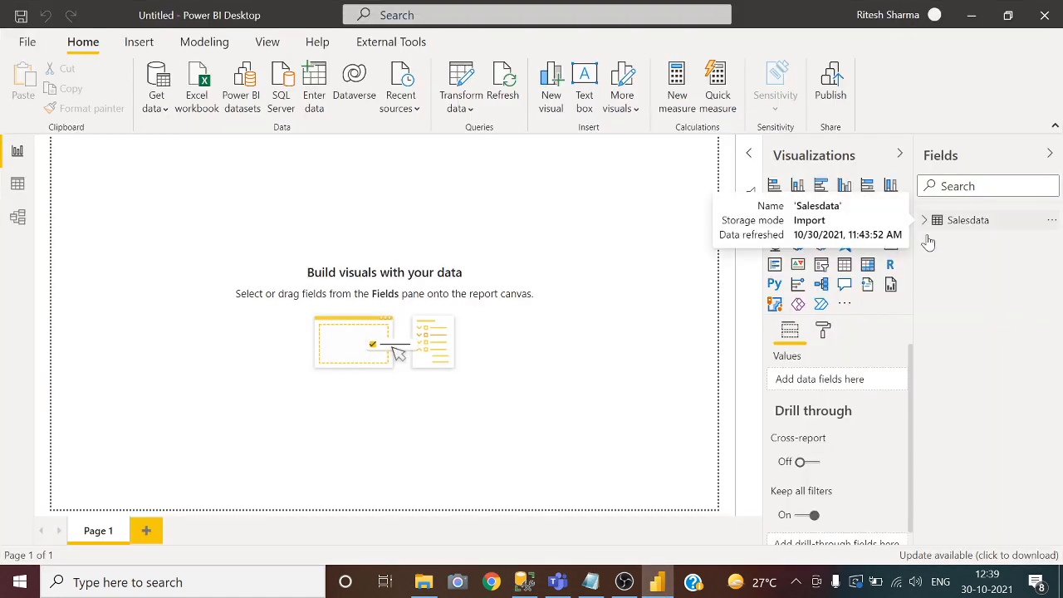
left_click(925, 222)
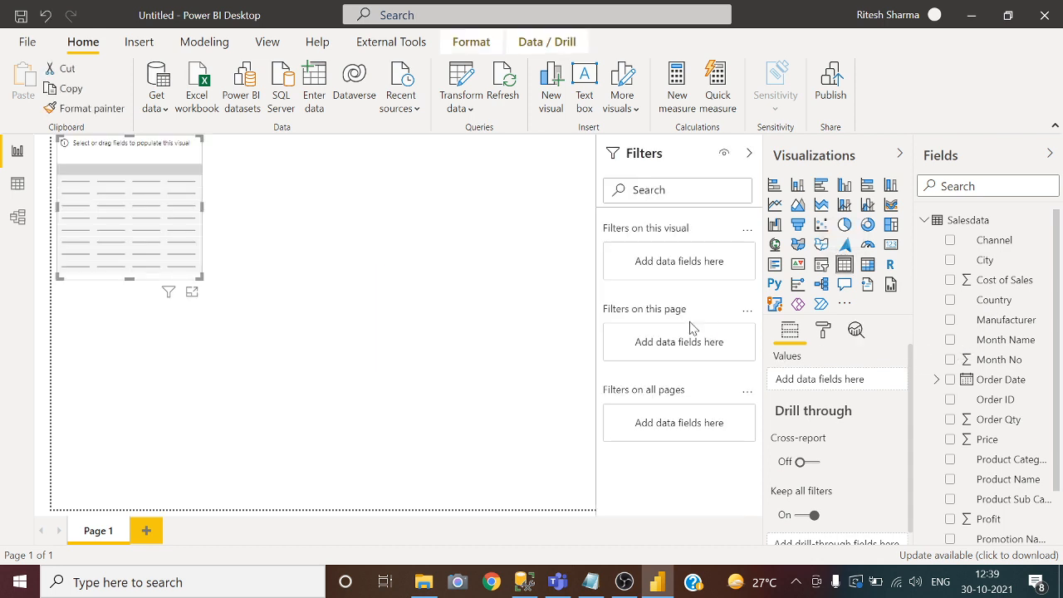
left_click(951, 321)
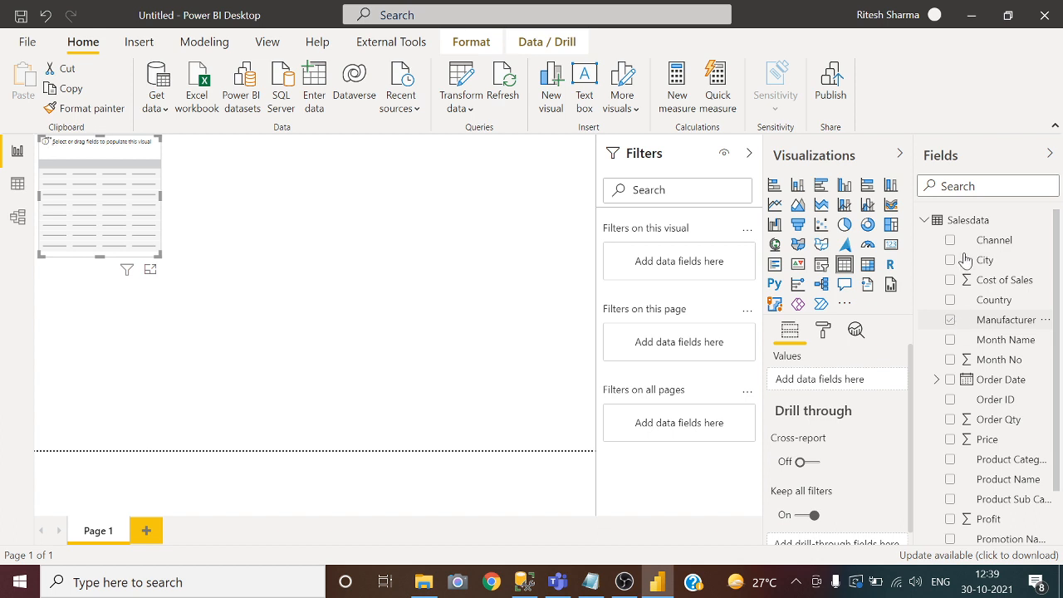
scroll(956, 479, "down", 1)
left_click(951, 475)
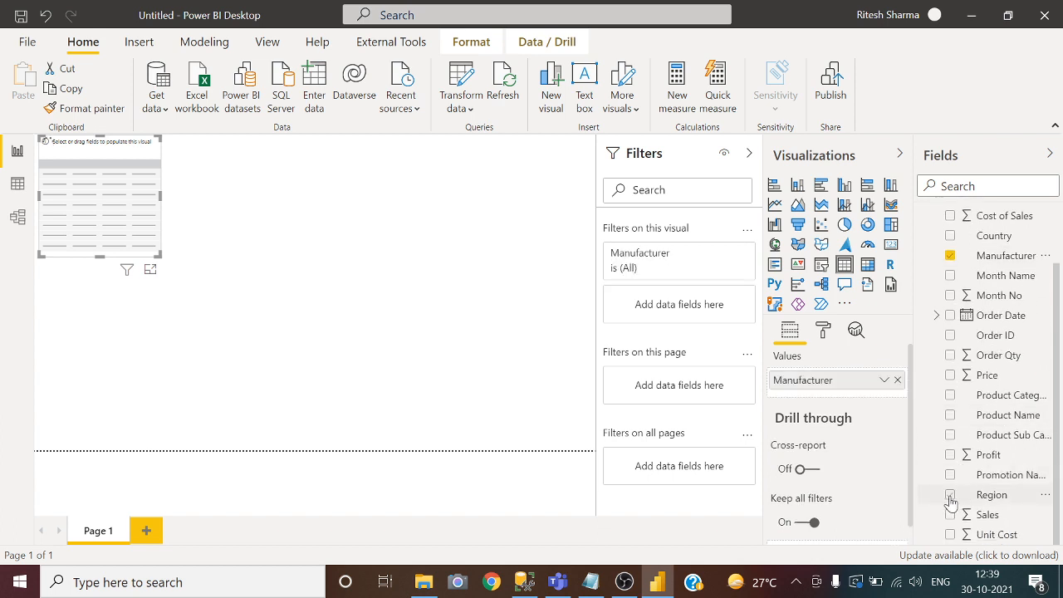
left_click(951, 495)
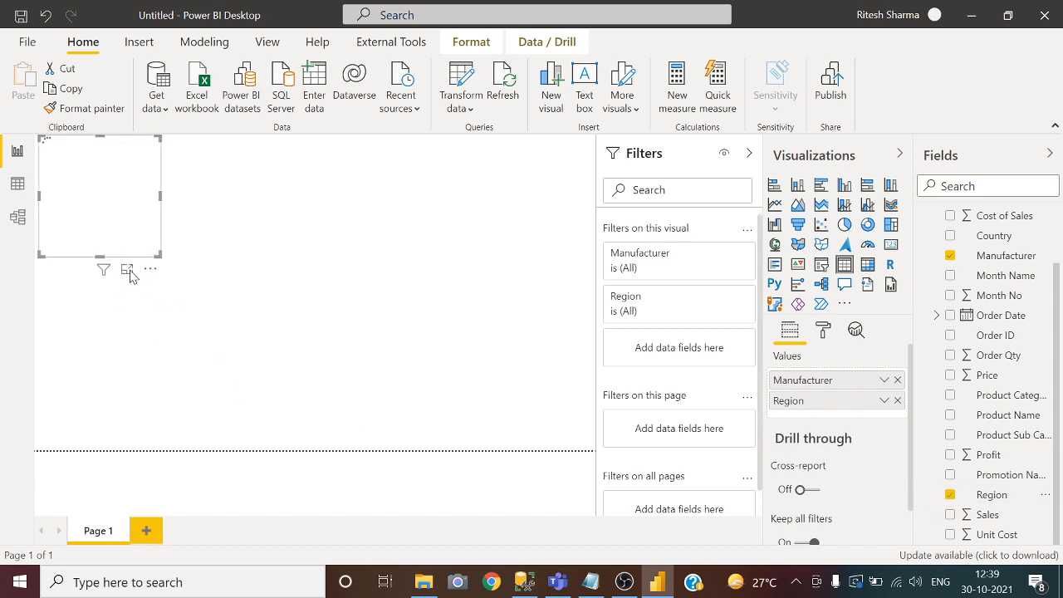
left_click(269, 307)
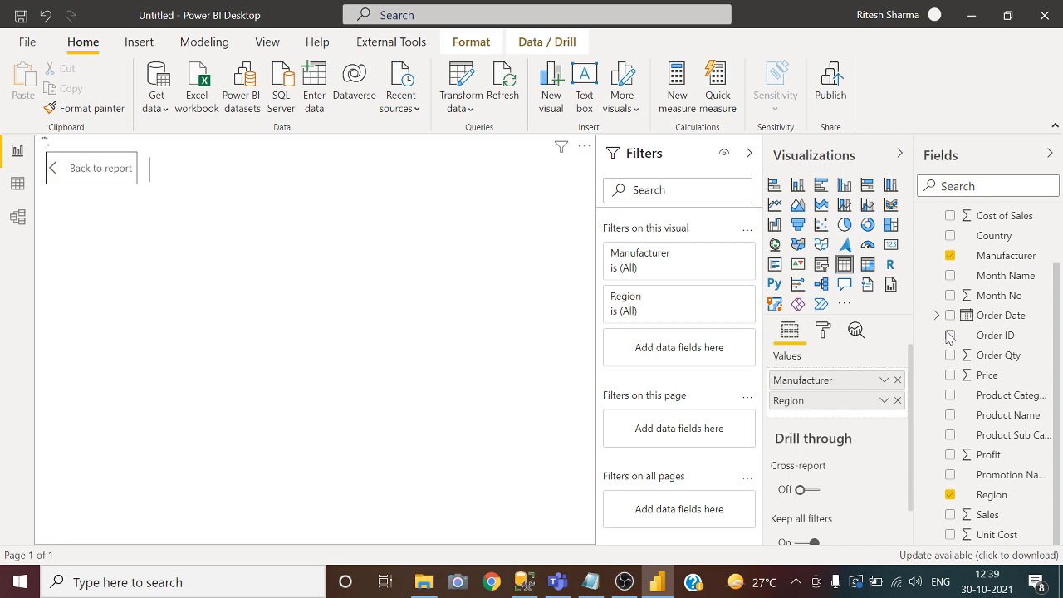
Create a new measure in the Salesdata table and begin its formula with the name Category= followed by a new line.
scroll(955, 349, "up", 2)
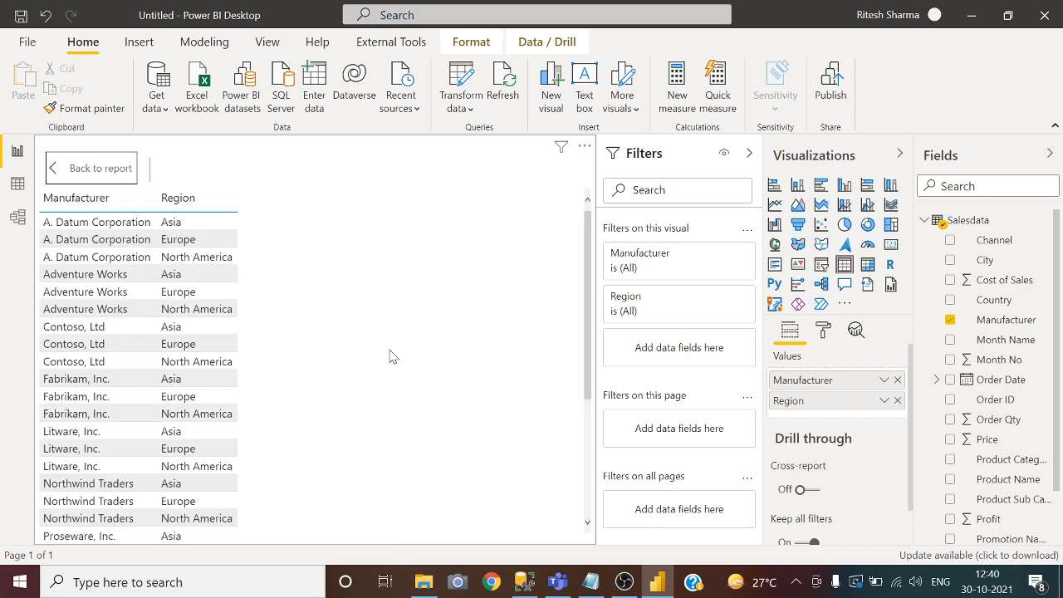
right_click(968, 221)
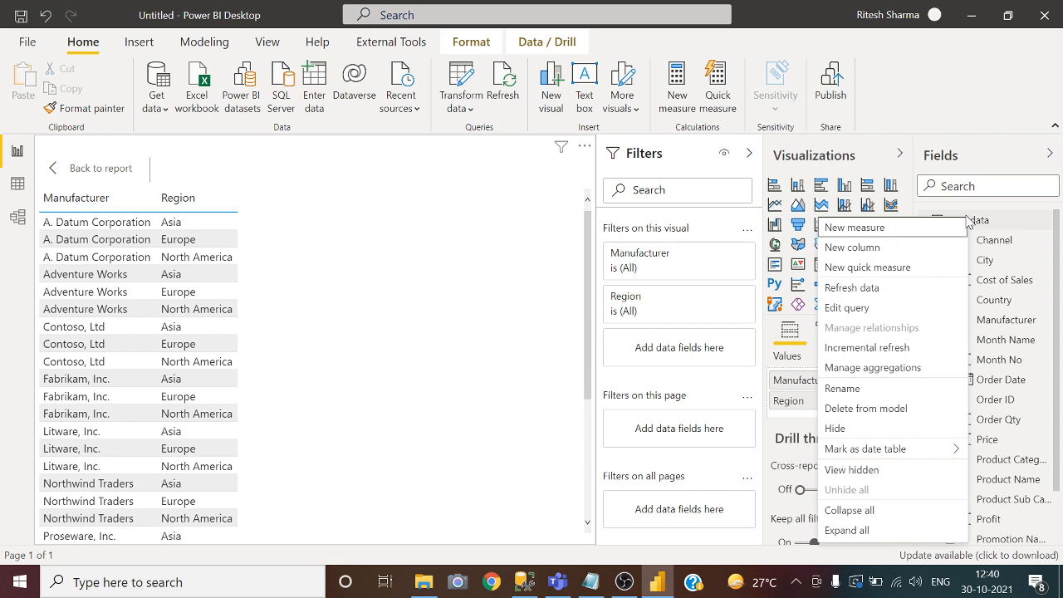
left_click(862, 235)
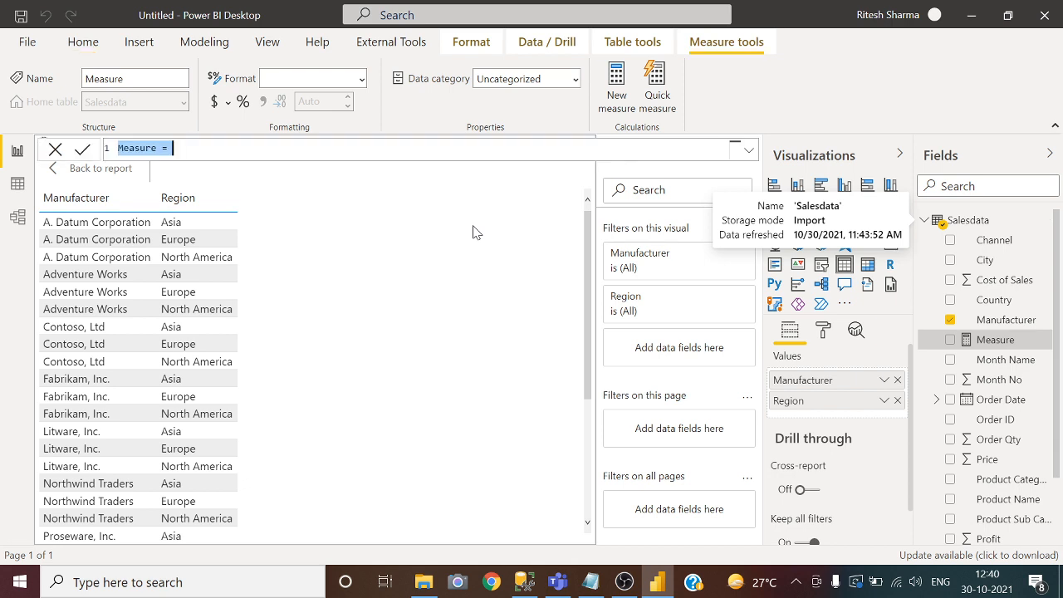
type("Category")
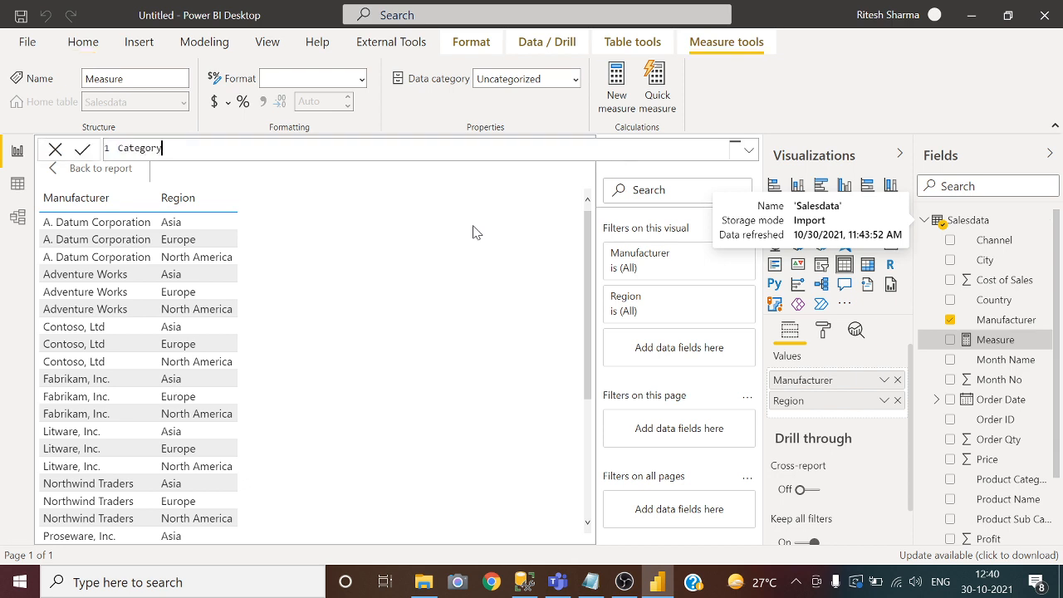
type("=")
key("shift+Return")
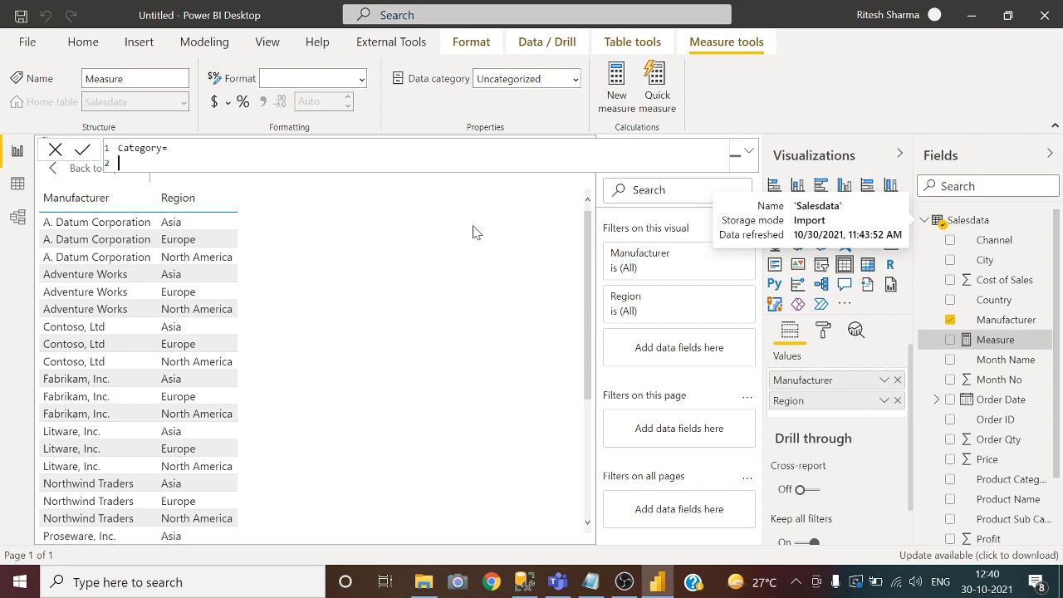
Declare the variable Manufac in the Category measure as SELECTEDVALUE(Salesdata[Manufacturer]) and start a new line below it.
type("var ")
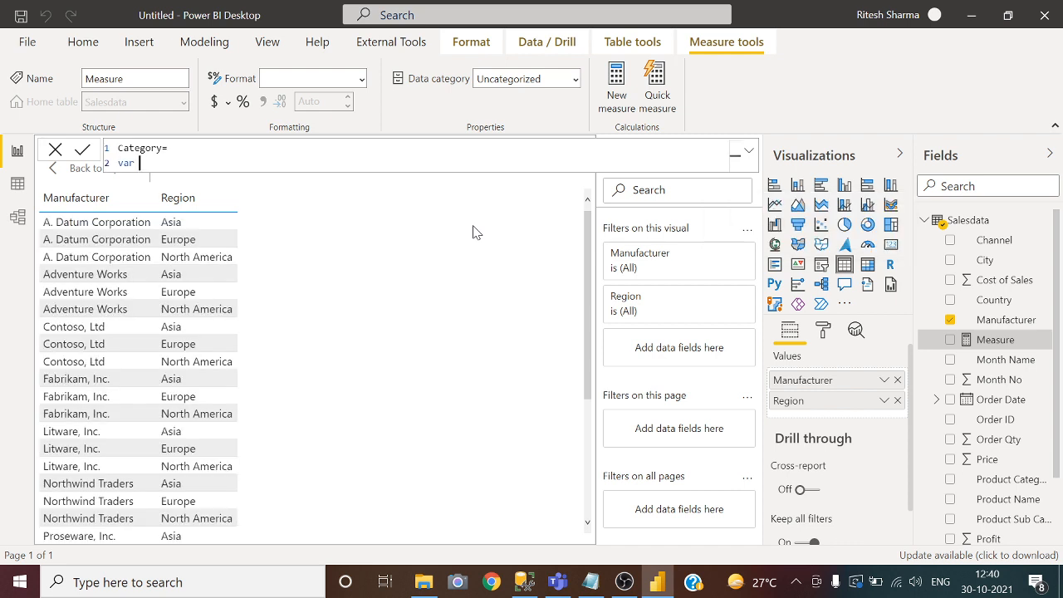
type("Manufac=selec")
key("Down")
key("Down")
key("Down")
key("Down")
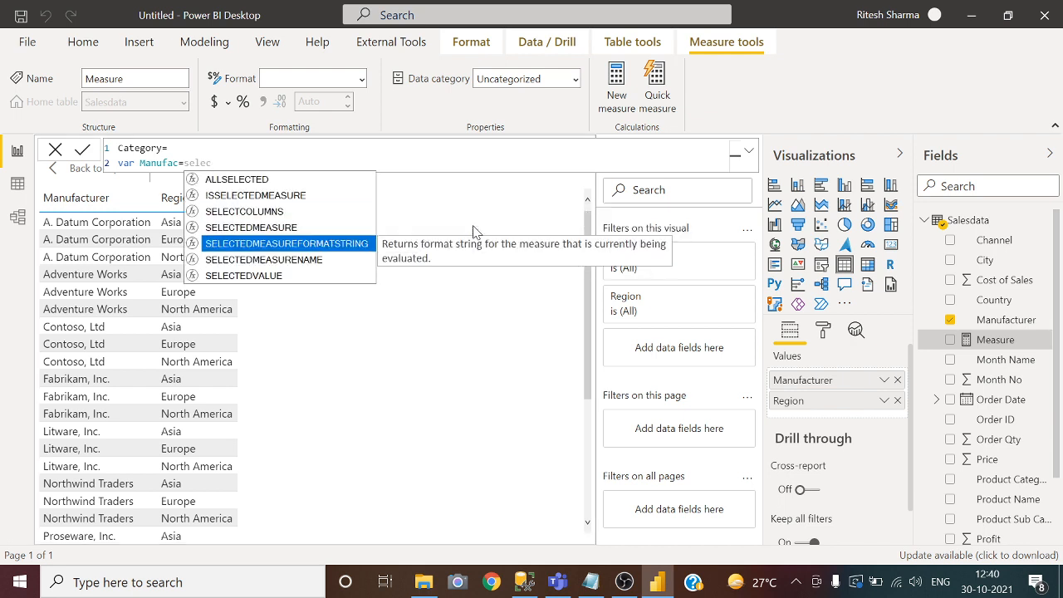
key("Tab")
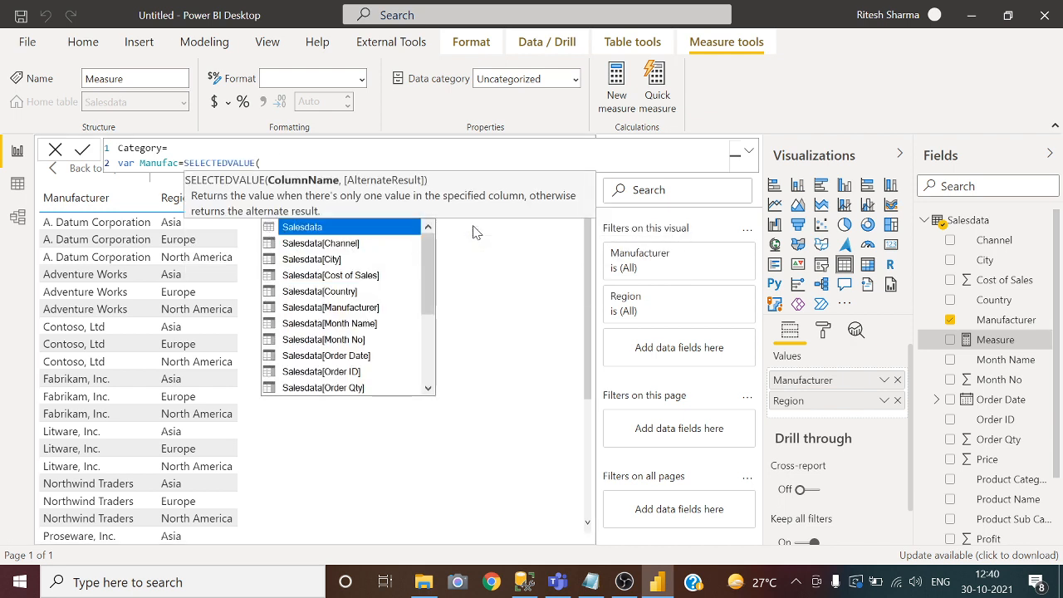
type("man")
key("Tab")
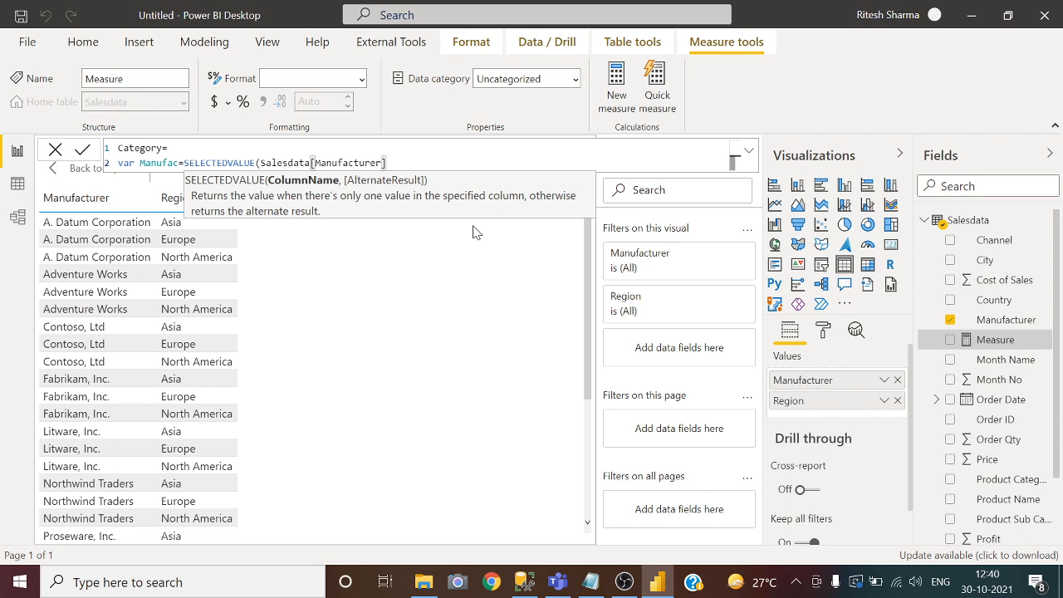
type(")")
key("Return")
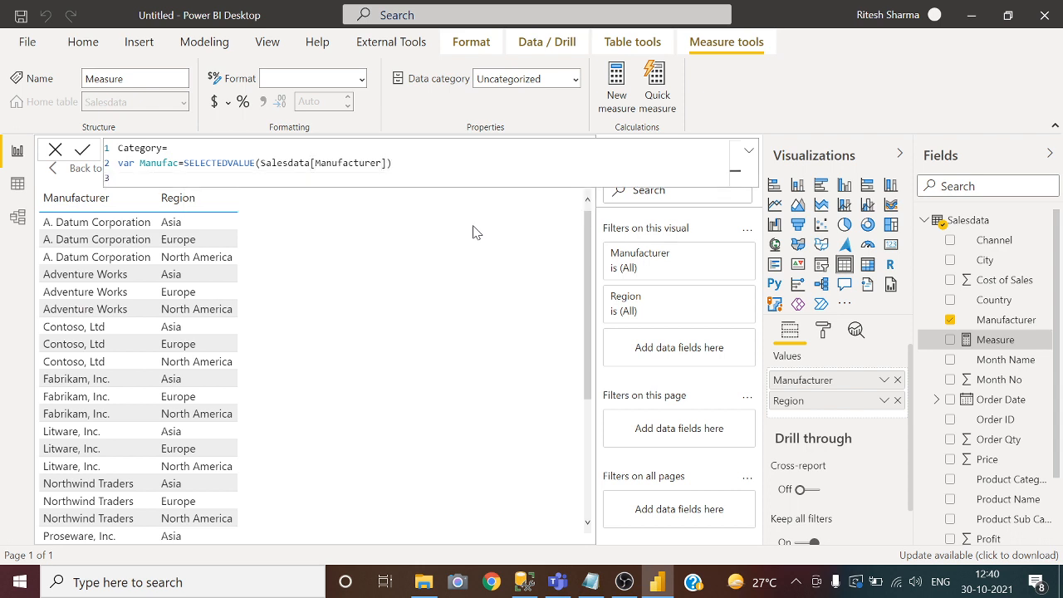
Declare the variable region in the Category measure as SELECTEDVALUE(Salesdata[Region]) and start a new line below it.
type("var region=se")
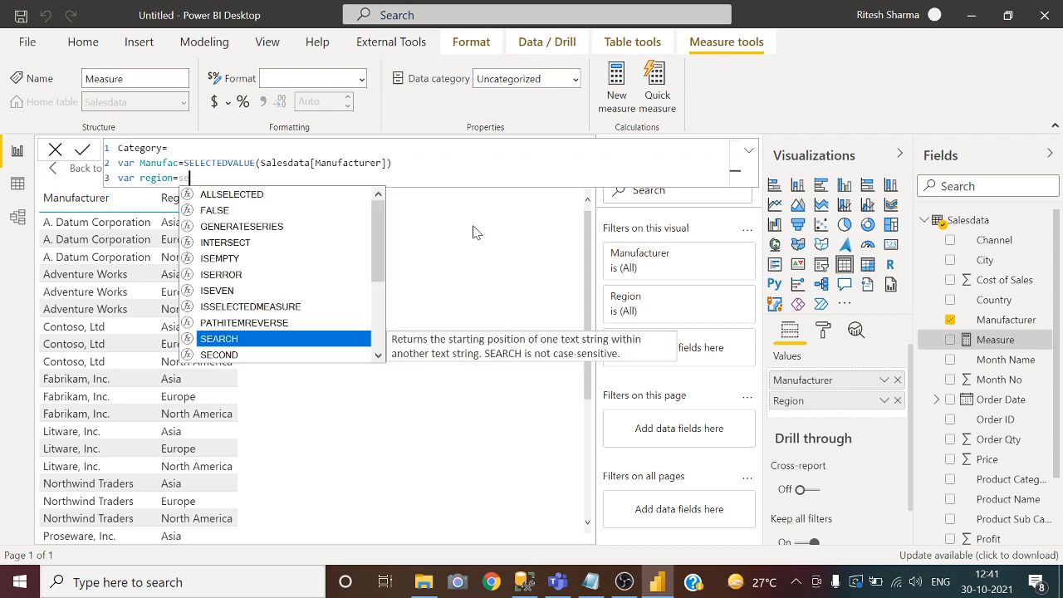
type("le")
key("Down")
key("Down")
key("Down")
key("Down")
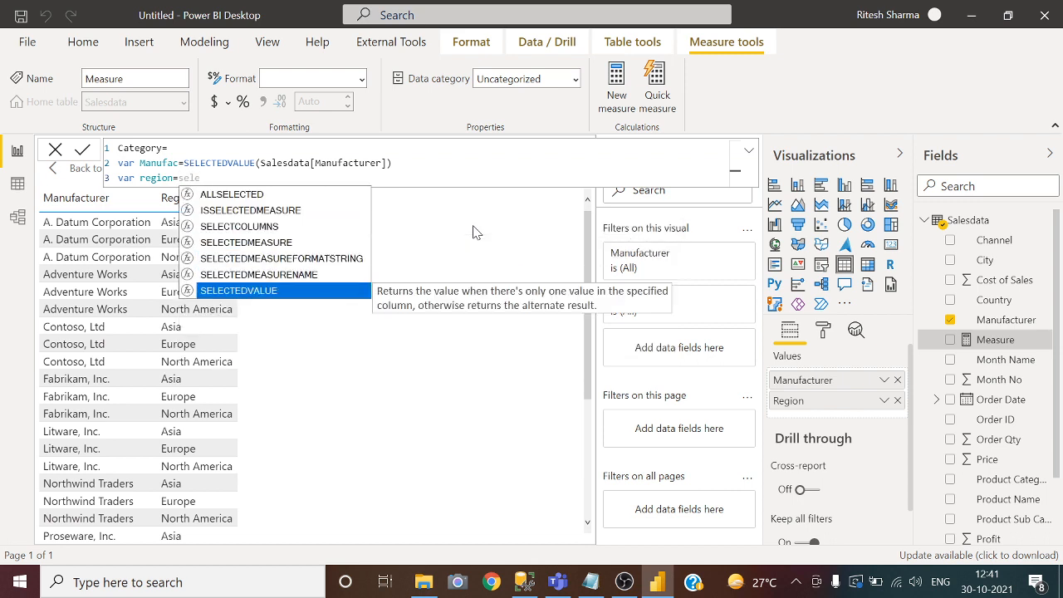
key("Tab")
type("re")
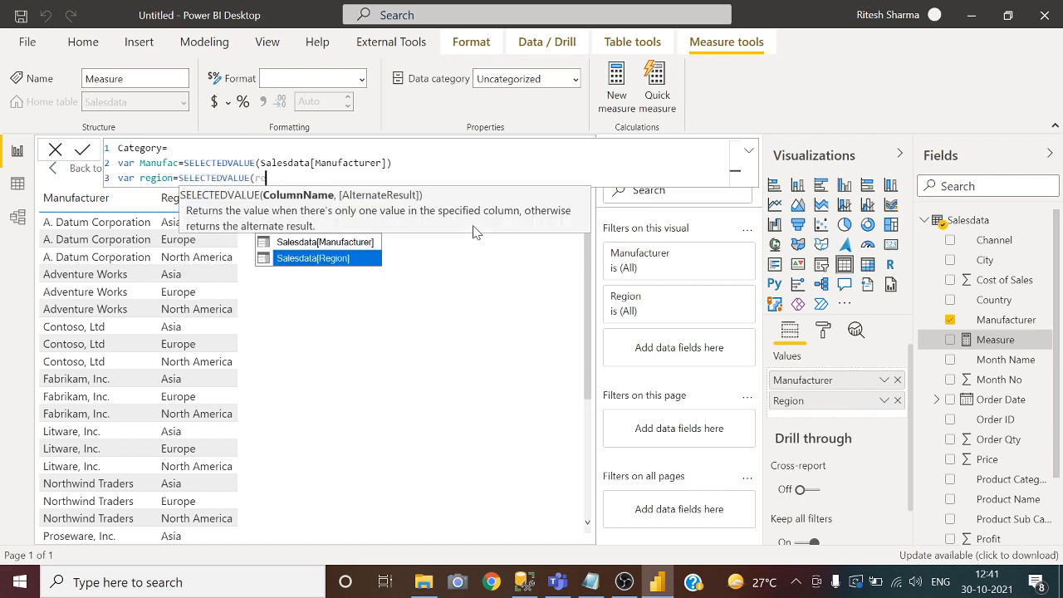
key("Tab")
type(")")
key("shift+Return")
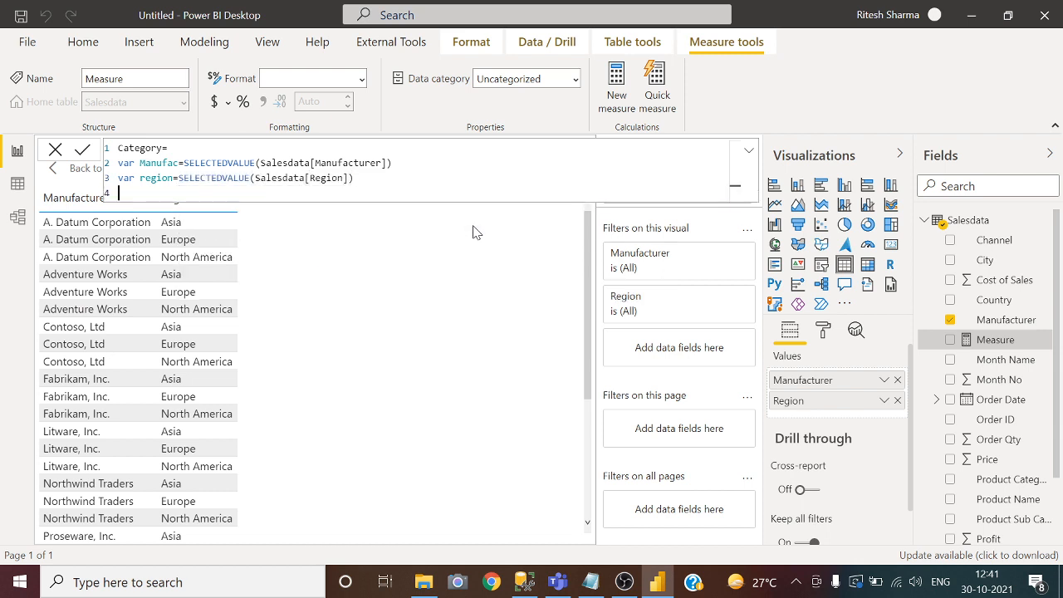
Add a return line below the region variable and start a new line for the returned expression.
type("return")
key("BackSpace")
key("BackSpace")
type("rn")
key("shift+Return")
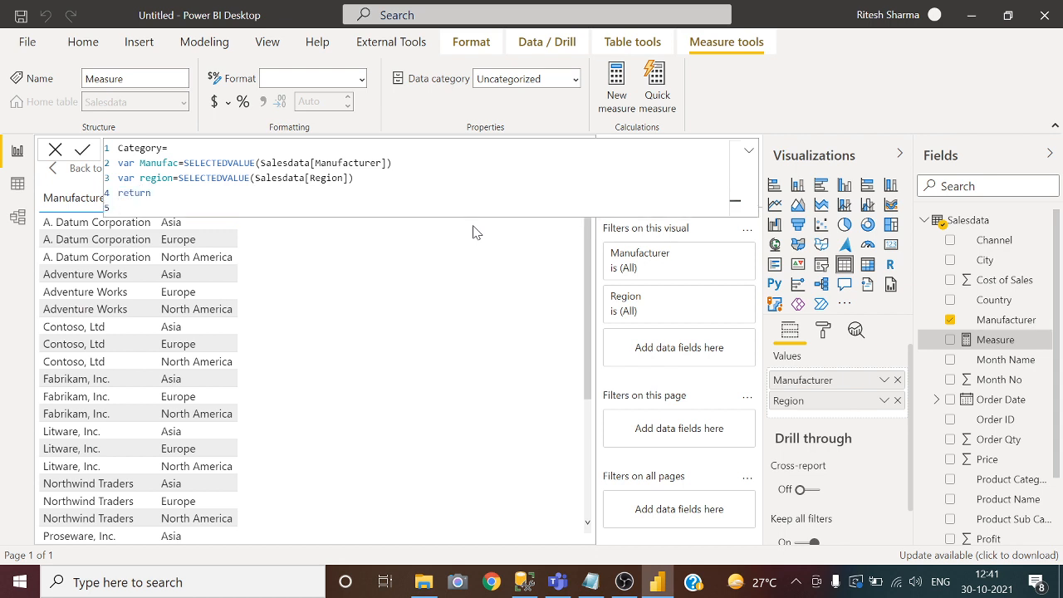
Begin the returned expression with if(and(region="Asia", followed by an opened SEARCH function as the second condition.
type("if(")
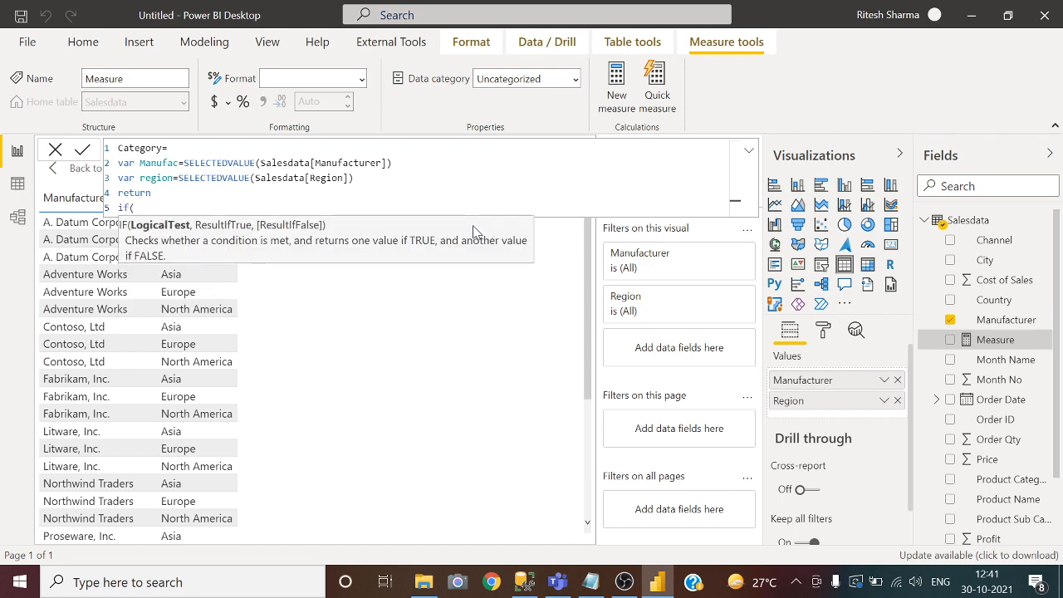
type("and(reg")
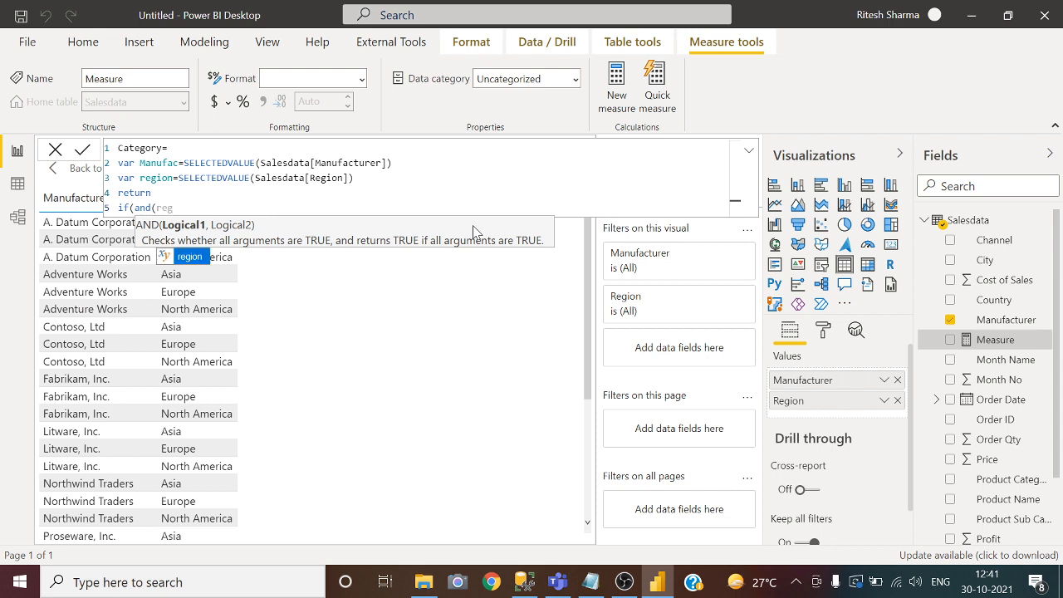
key("Tab")
type("=")
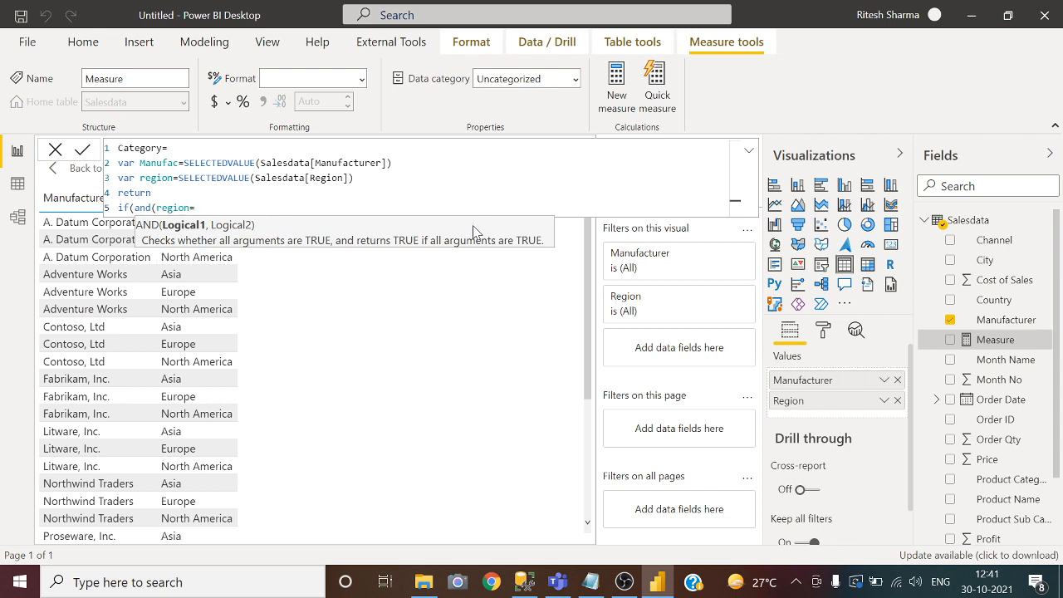
type("\"Asia\",searc")
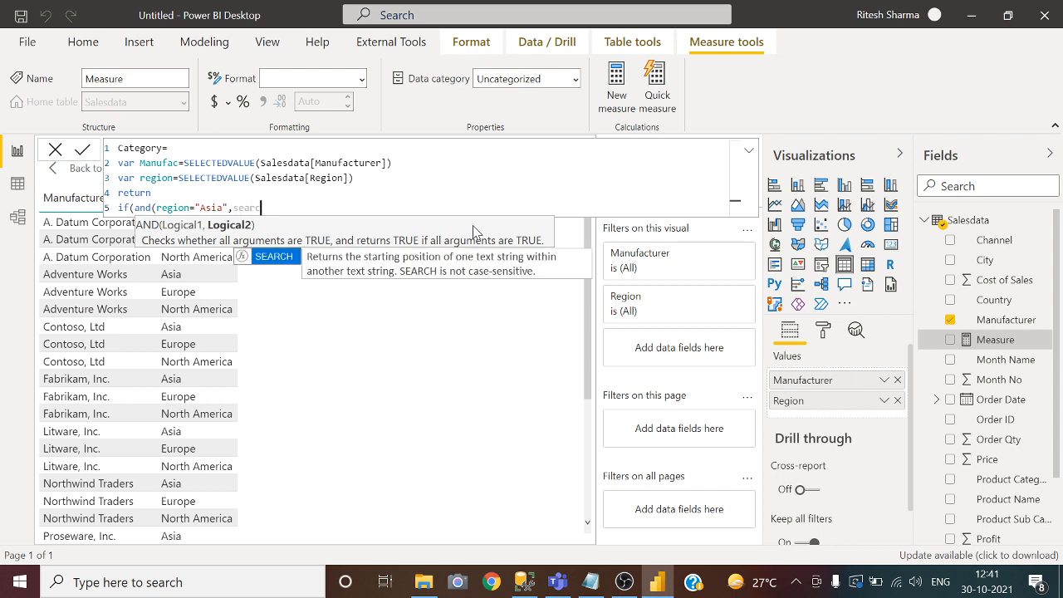
key("Tab")
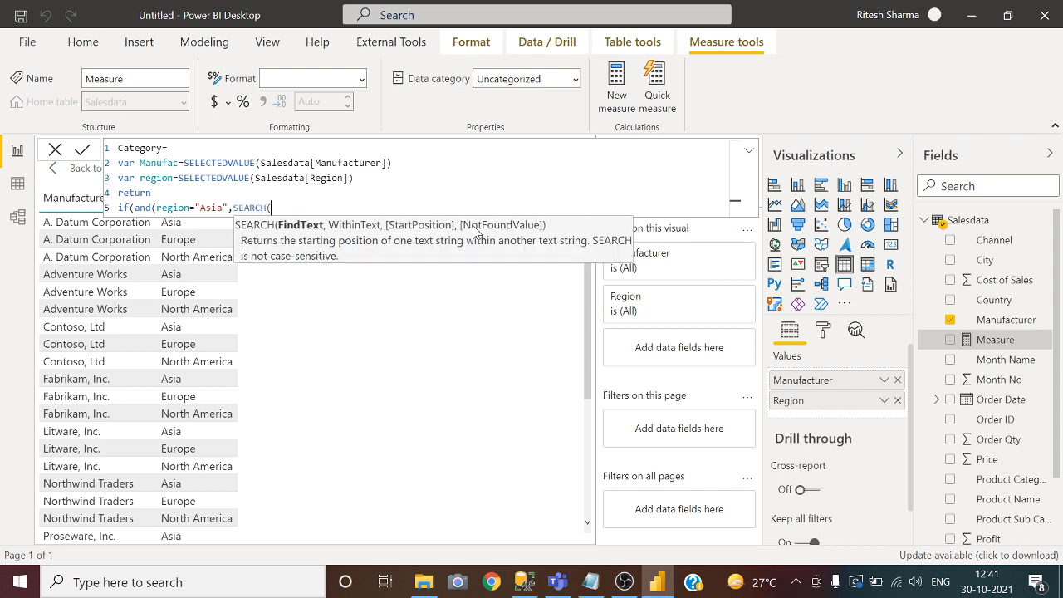
type("m")
key("BackSpace")
Copy Datum from the Notepad category list and enter it in quotes, without trailing spaces, as the SEARCH function's find text.
left_click(591, 582)
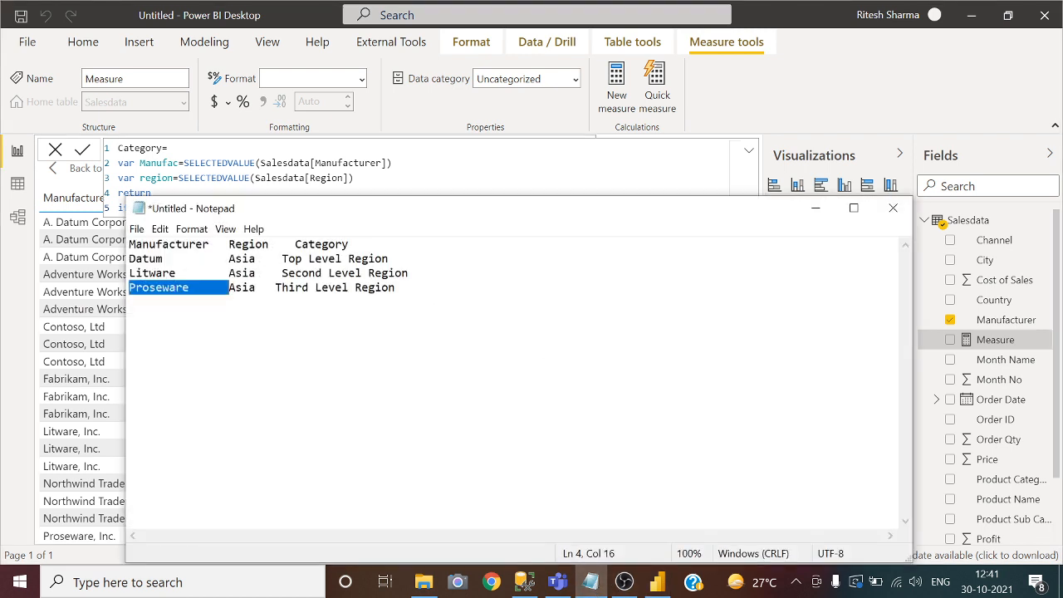
double_click(146, 259)
key("ctrl+c")
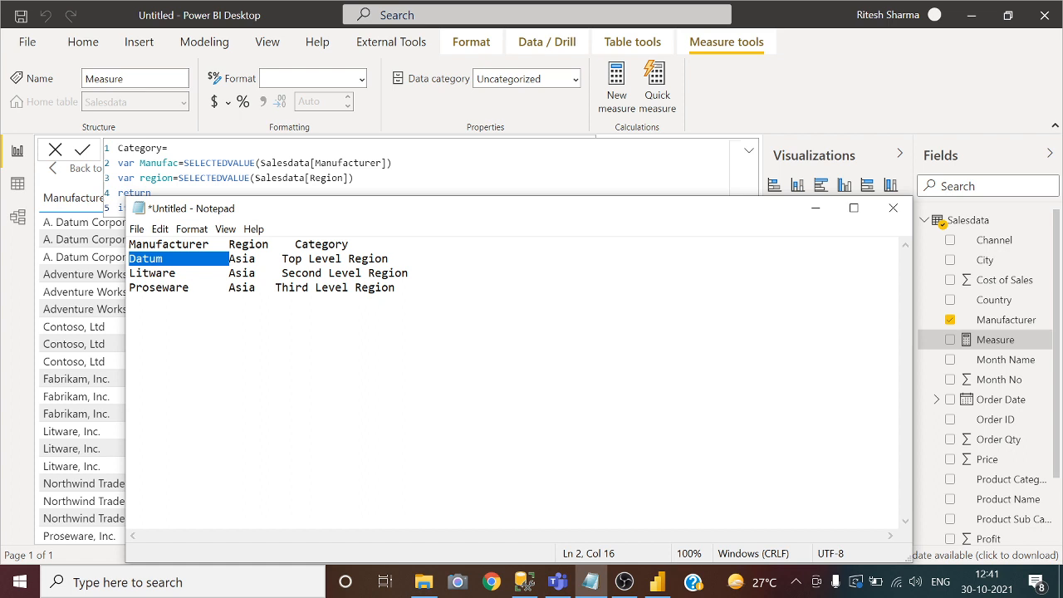
left_click(816, 208)
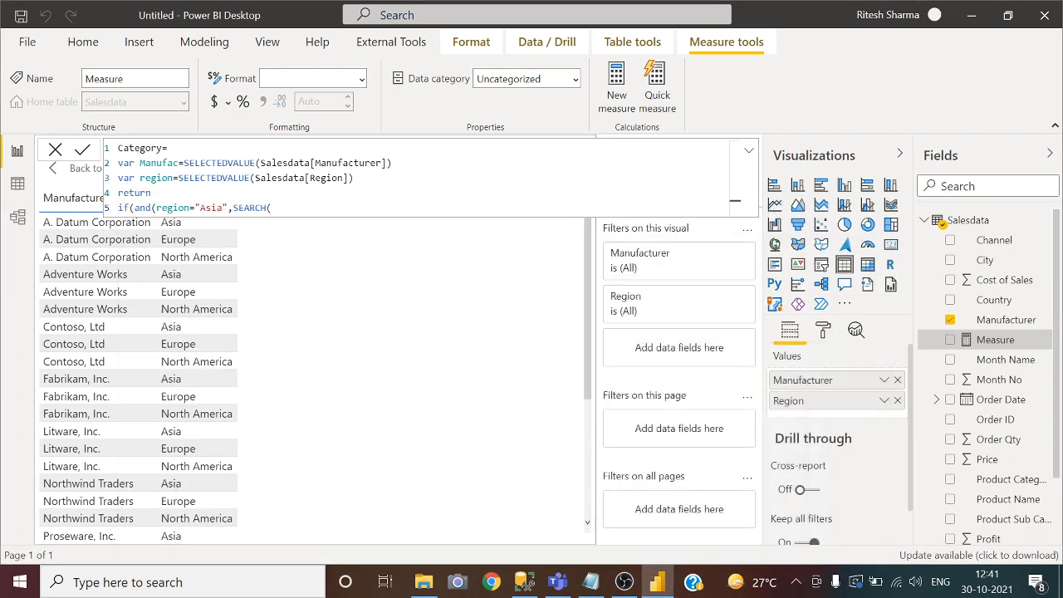
type("\"")
key("ctrl+v")
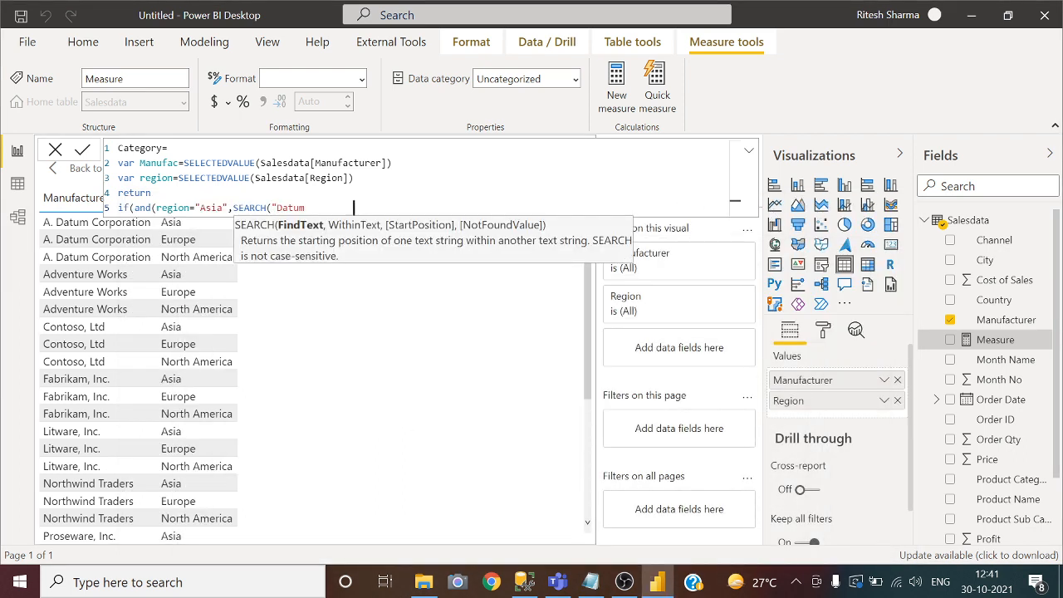
key("BackSpace")
key("BackSpace")
key("BackSpace")
key("BackSpace")
key("BackSpace")
key("BackSpace")
key("BackSpace")
type(",")
Complete the SEARCH arguments with Manufac, start position 1 and not-found value 0, compare the result as >0, and close the and function.
type("Manufac")
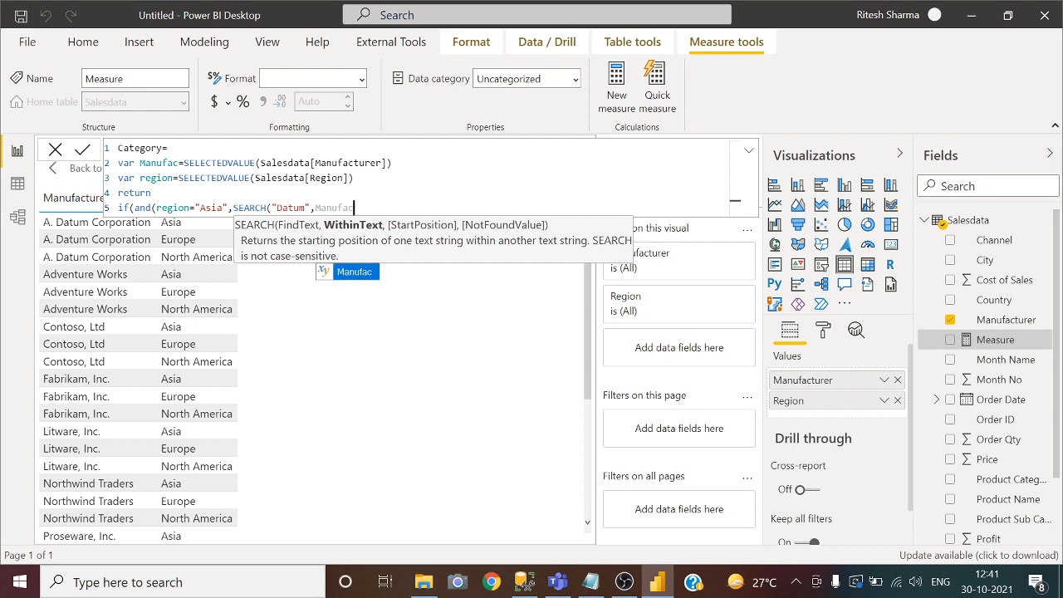
key("Tab")
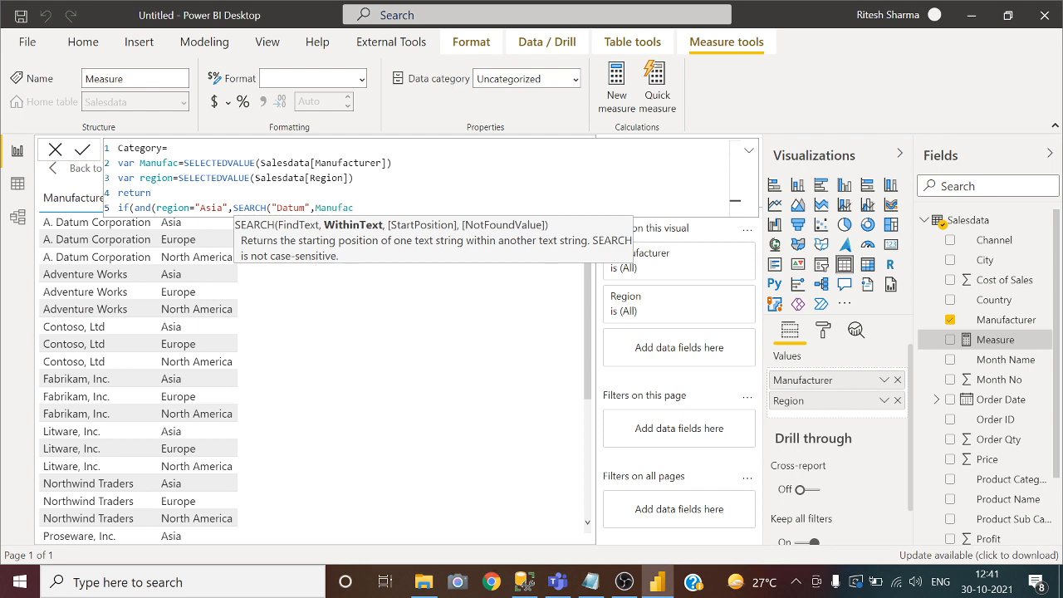
type(",1")
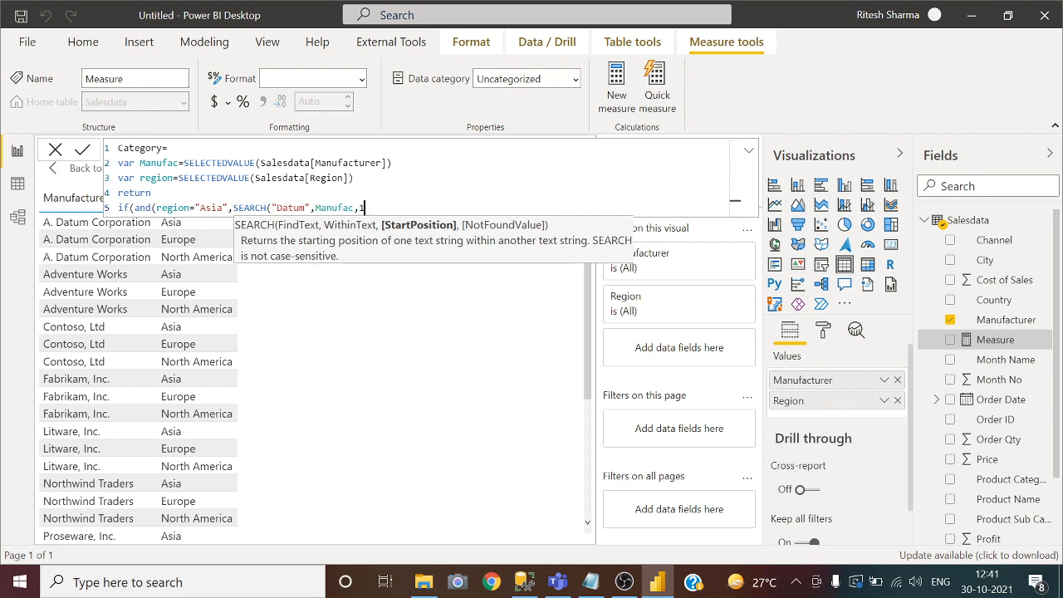
type(",0)")
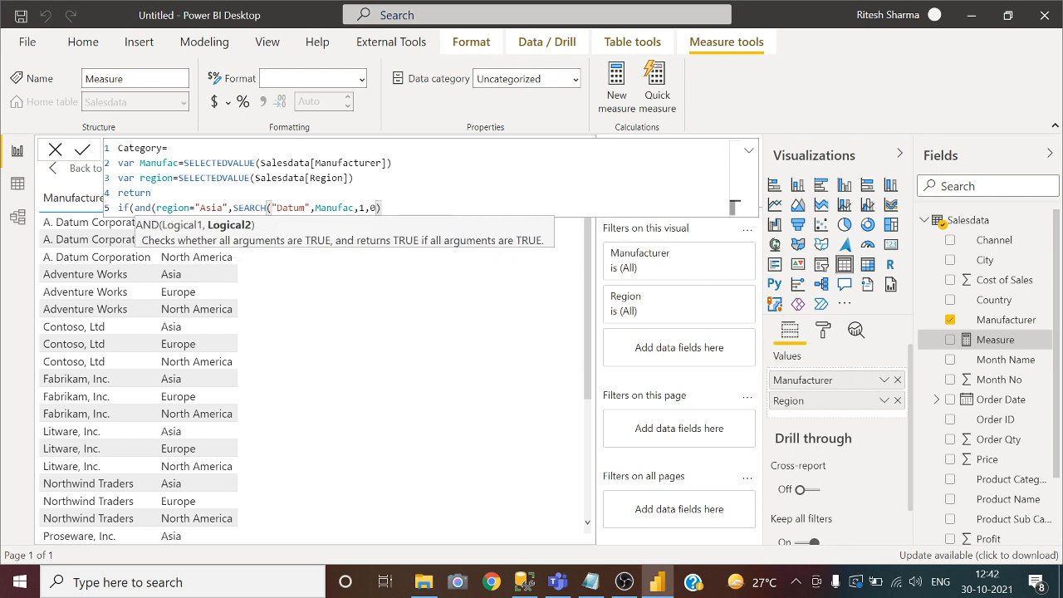
type(">0)")
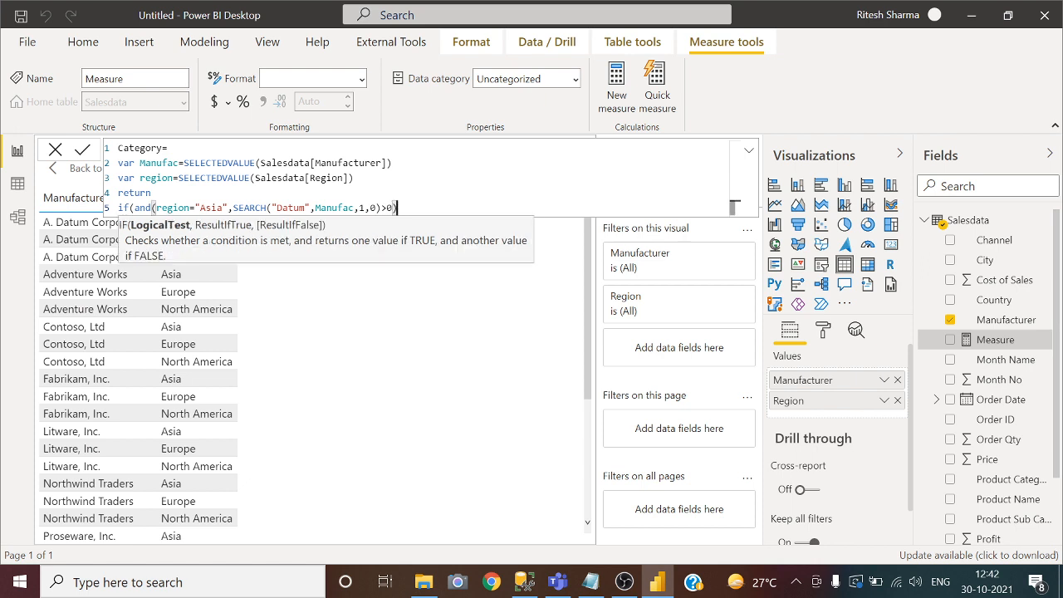
Enter "Top Level Region" as the true result of the Datum condition, followed by a comma and a new line.
type(",\"")
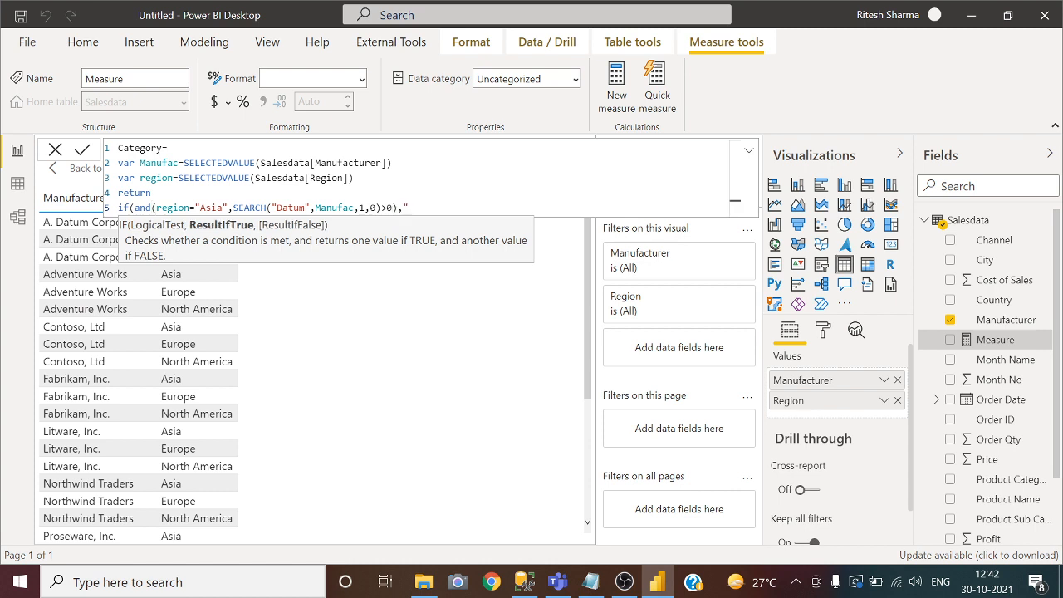
type("Top Level Regionn\",")
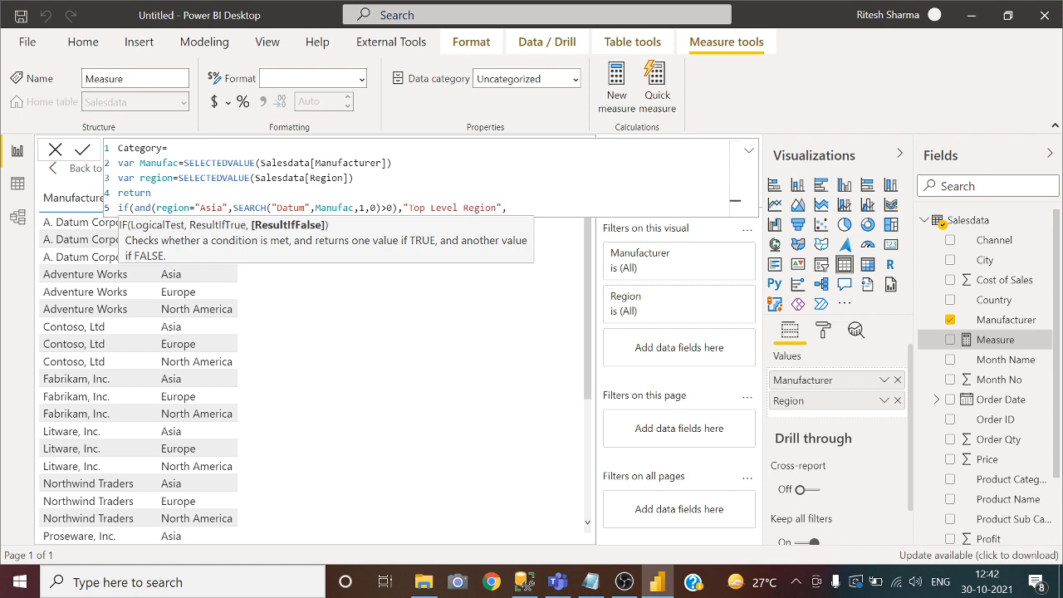
key("shift+Return")
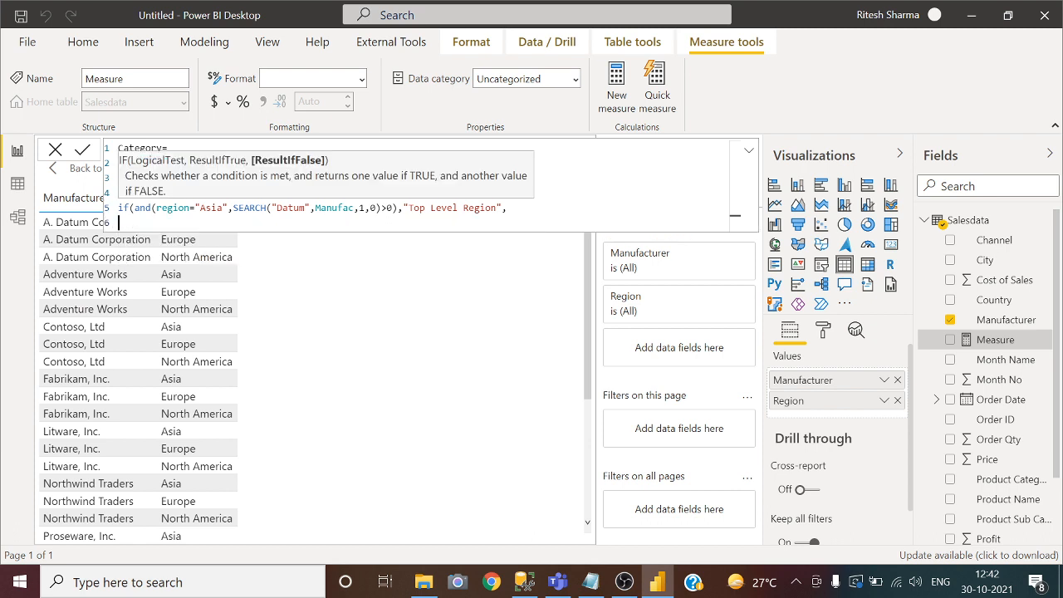
Duplicate the Datum if line below itself in the formula, leaving one empty line between the two.
type("if")
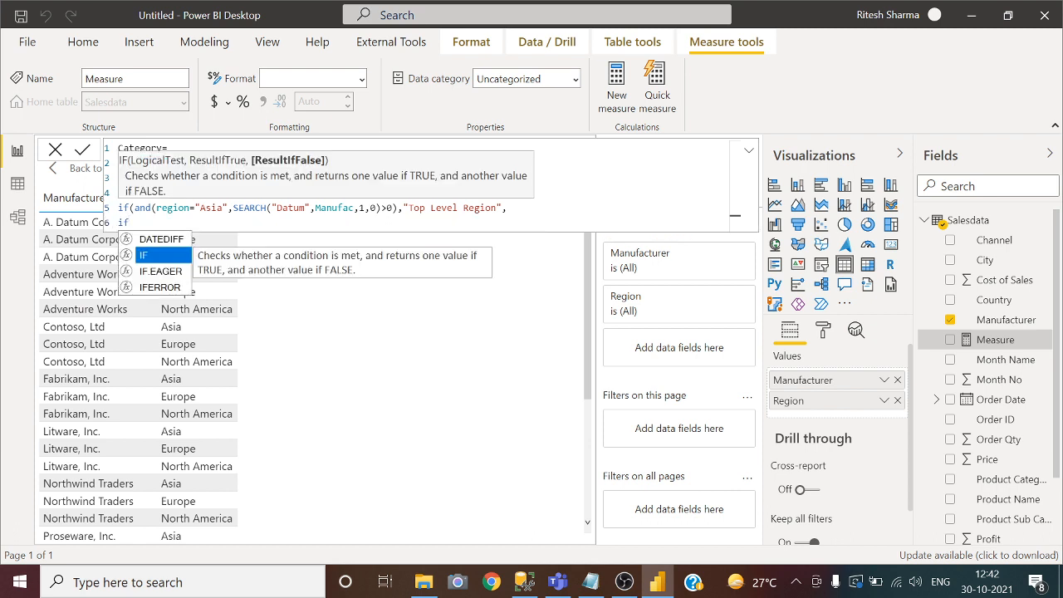
left_click(506, 209)
left_click_drag(507, 209, 118, 208)
key("ctrl+c")
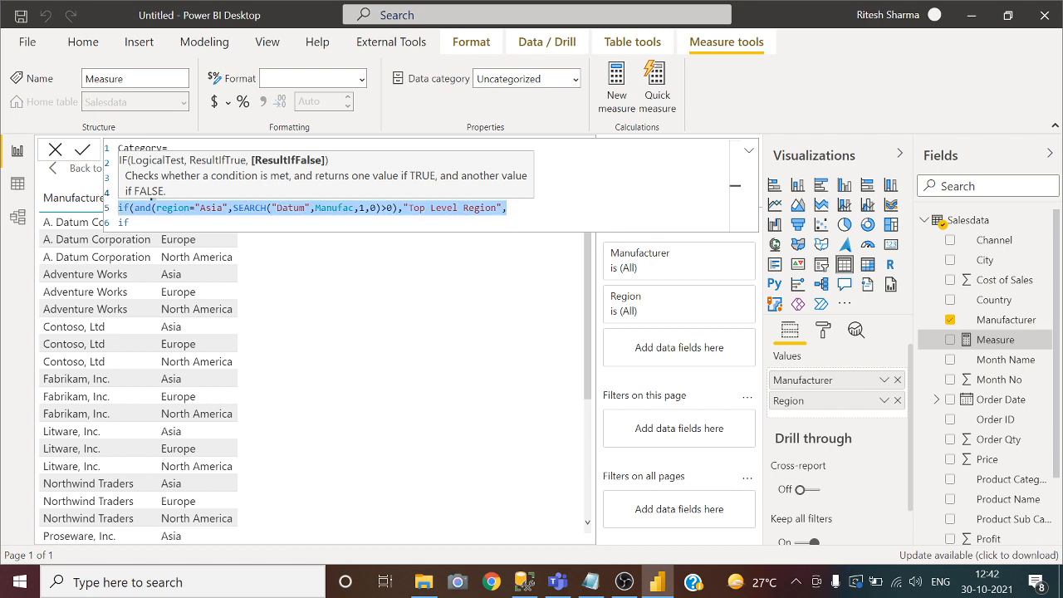
left_click(129, 223)
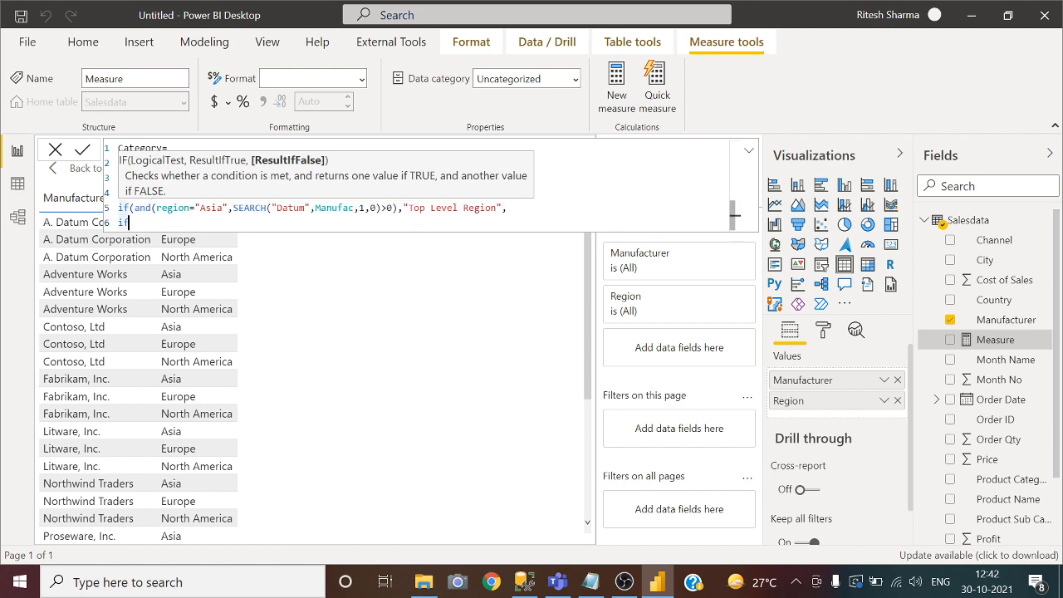
key("BackSpace")
key("BackSpace")
key("Return")
key("ctrl+v")
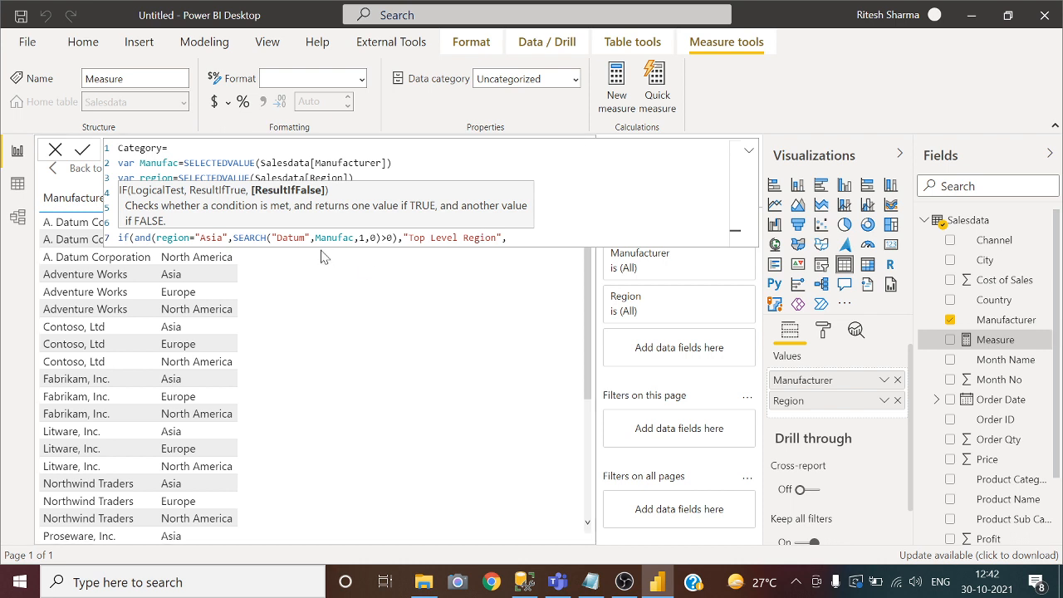
Copy Litware from the Notepad category list and replace Datum with it in the duplicated if line.
left_click(590, 581)
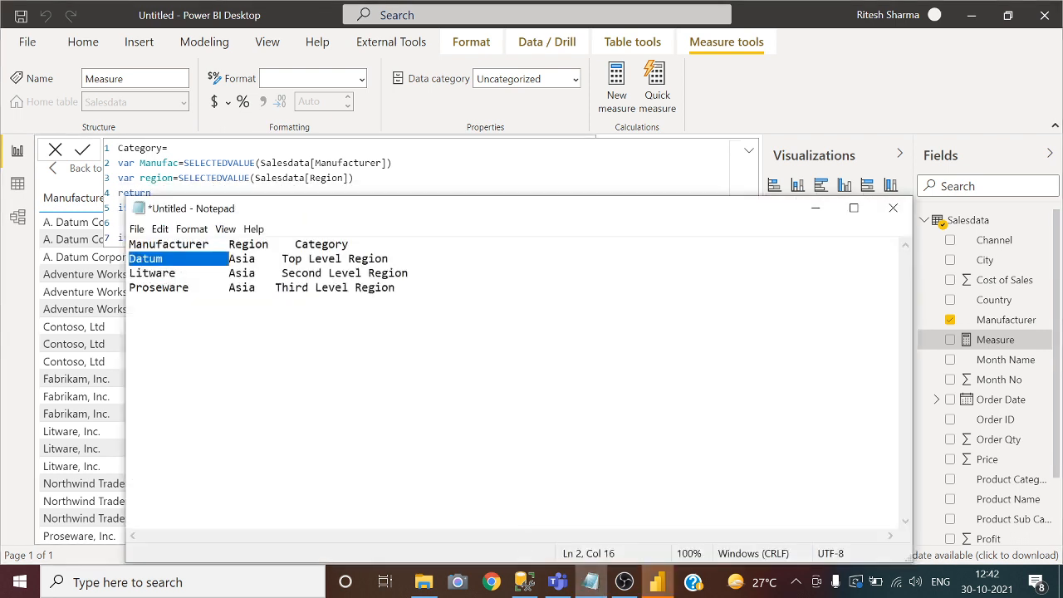
double_click(147, 273)
key("ctrl+c")
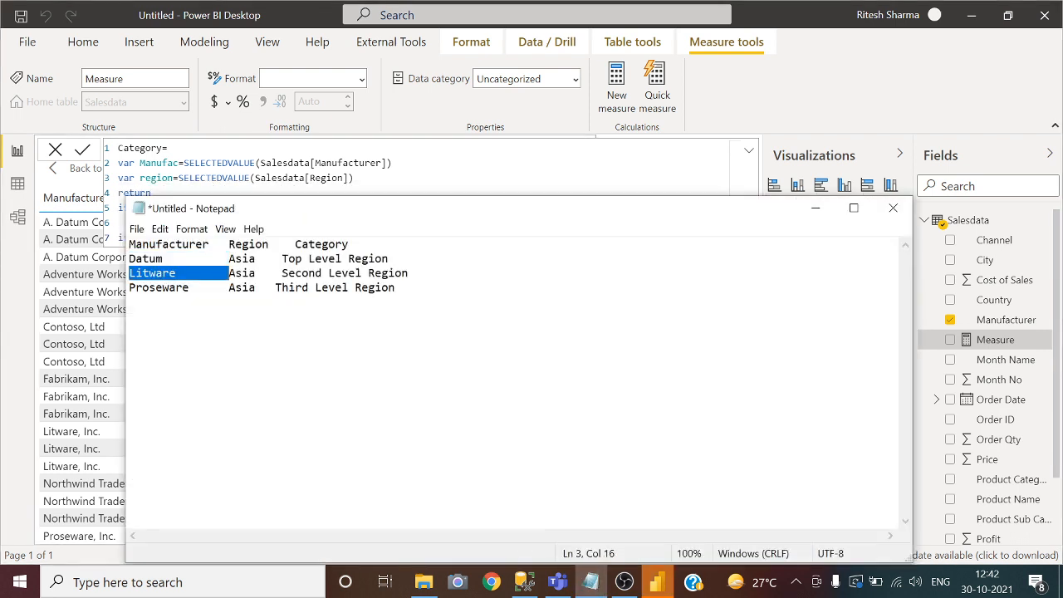
left_click(815, 218)
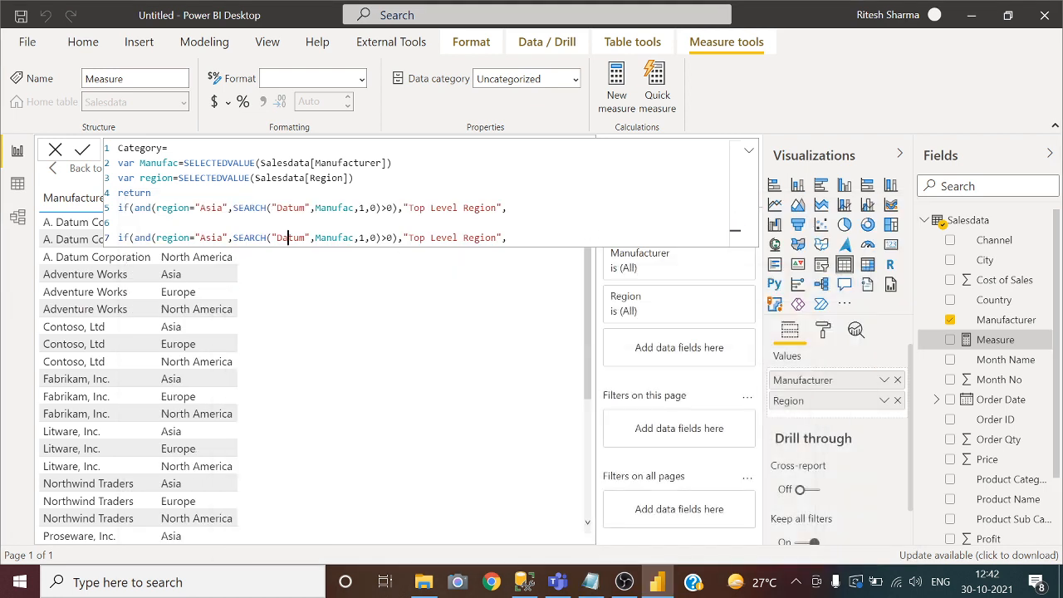
double_click(279, 237)
key("ctrl+v")
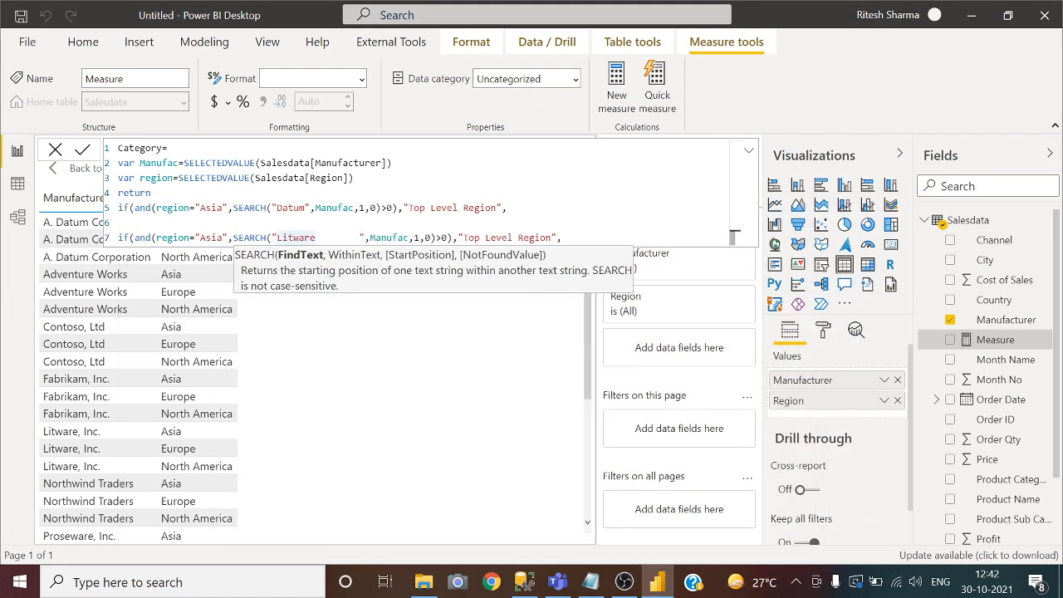
type("(\"Li")
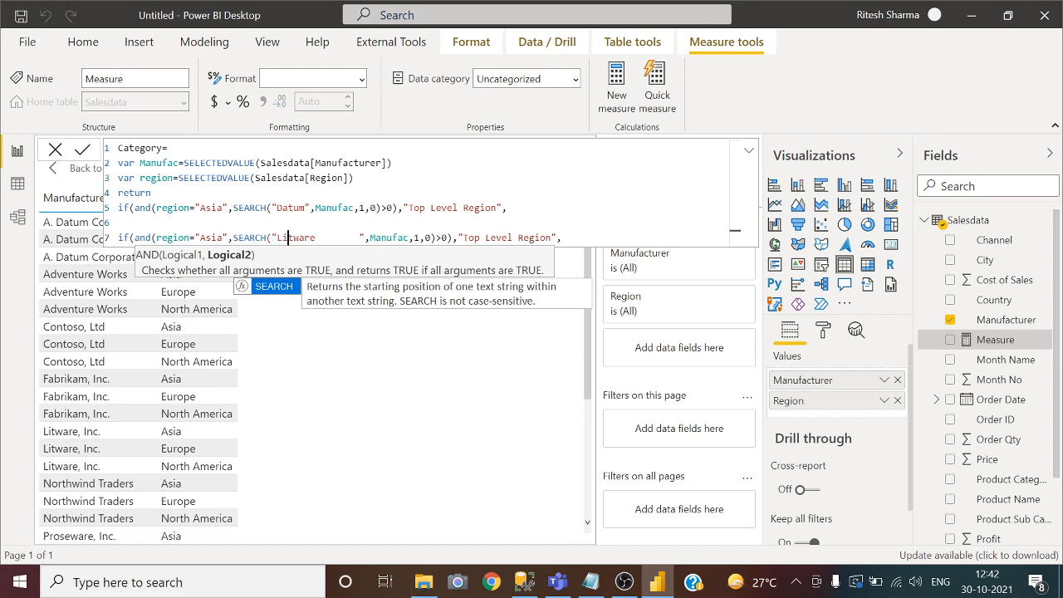
Remove the trailing spaces after Litware inside the quotes of the second SEARCH function.
left_click(353, 238)
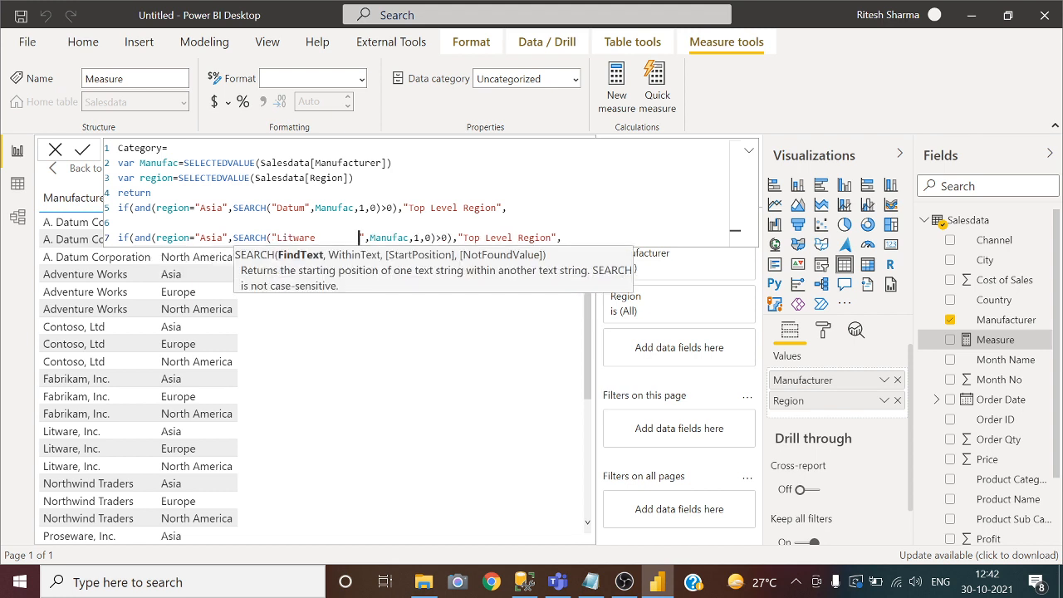
key("BackSpace")
key("BackSpace")
key("BackSpace")
key("BackSpace")
key("BackSpace")
key("BackSpace")
key("BackSpace")
key("BackSpace")
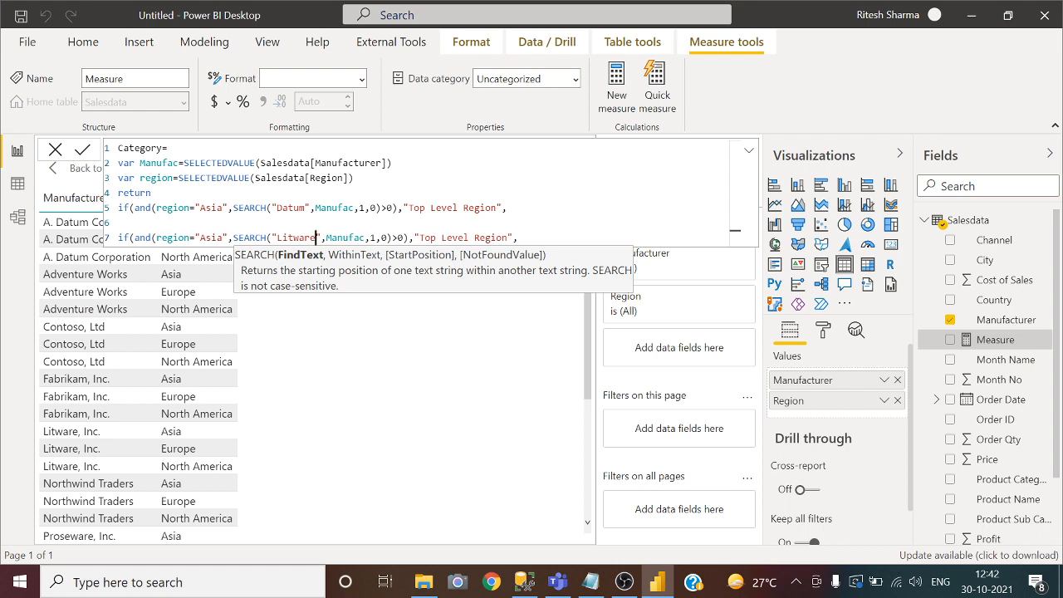
Change the Litware condition's true result to "Second Level Region" and place the cursor at the end of that line.
left_click_drag(420, 238, 436, 238)
type("S")
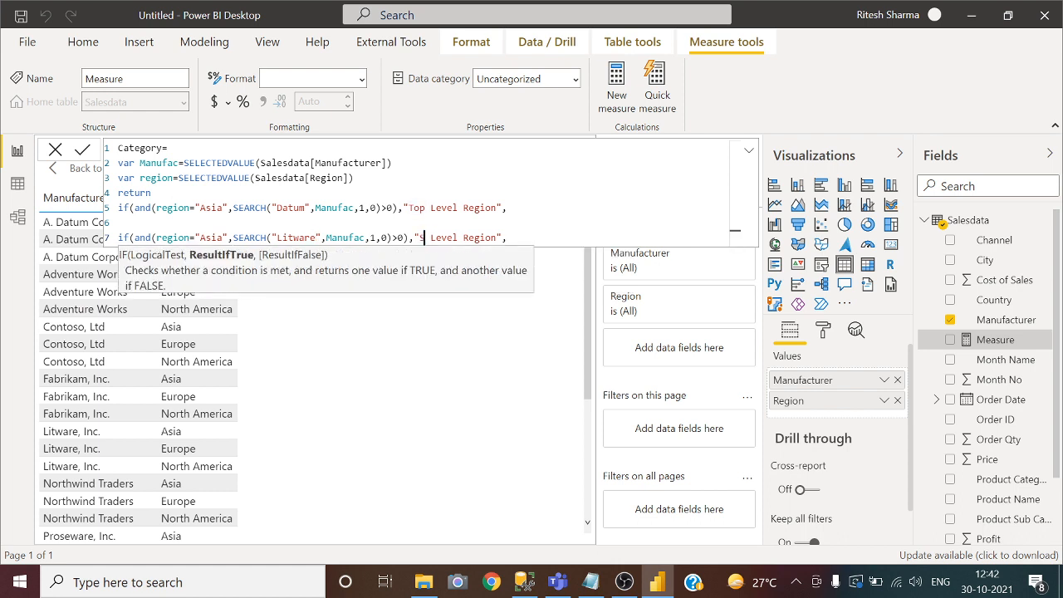
type("wc")
key("BackSpace")
key("BackSpace")
type("econd")
key("End")
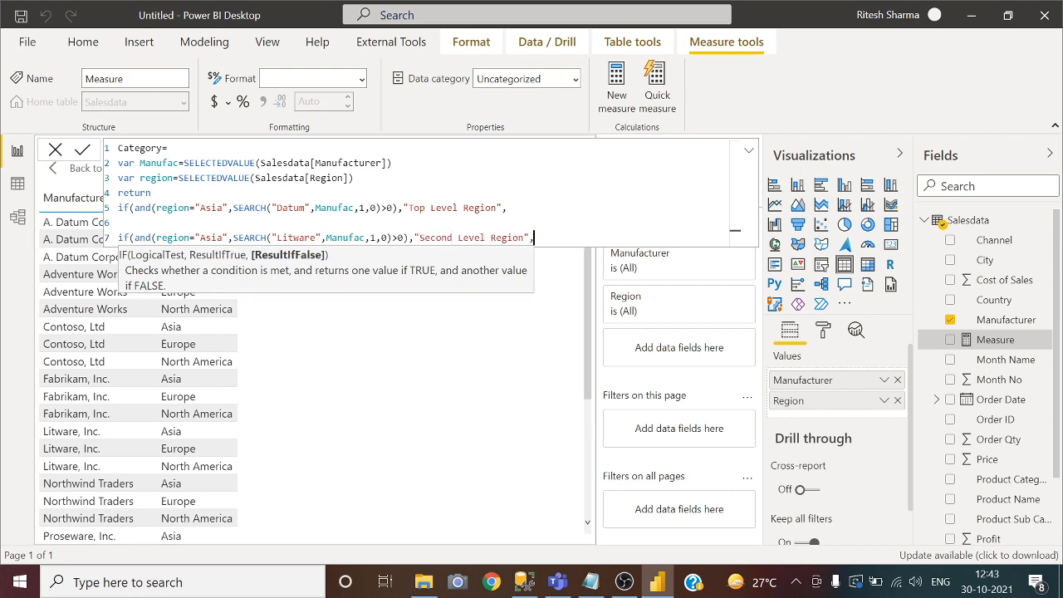
Duplicate the Litware if line below itself in the formula, leaving one empty line between the two.
key("shift+Return")
key("BackSpace")
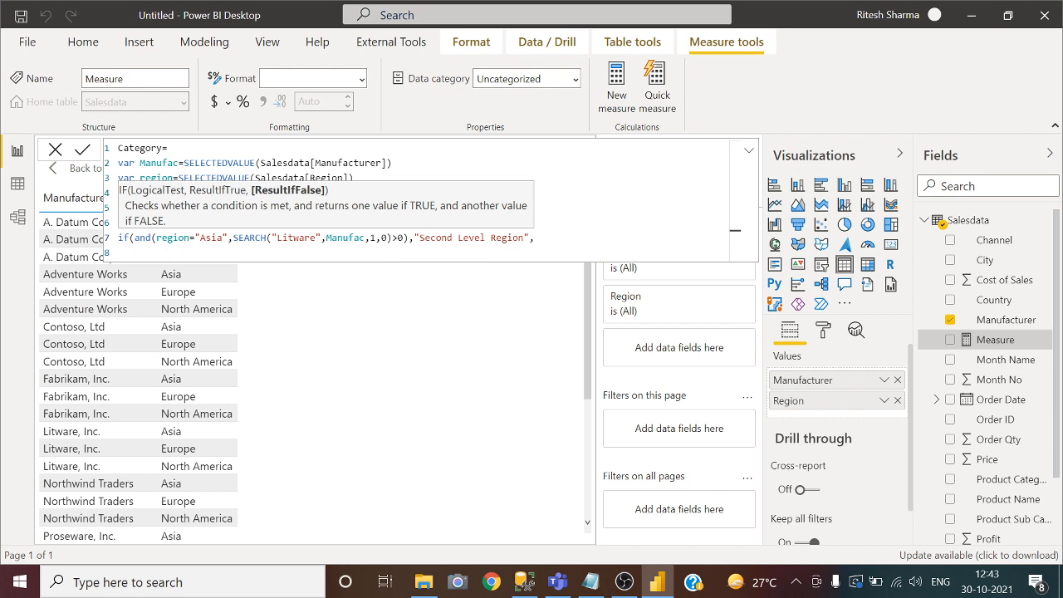
key("shift+Home")
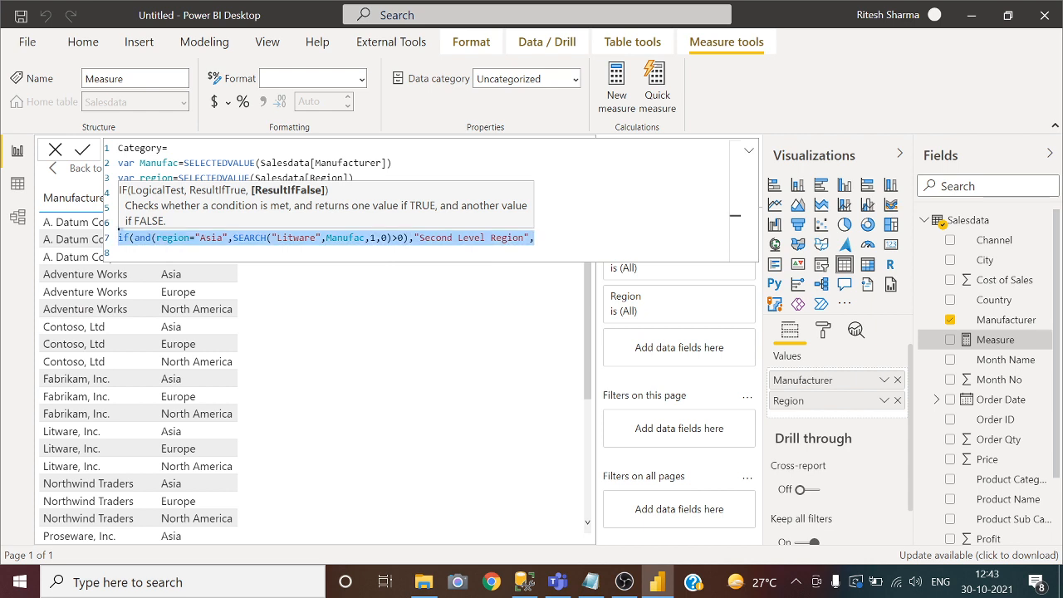
key("Down")
key("BackSpace")
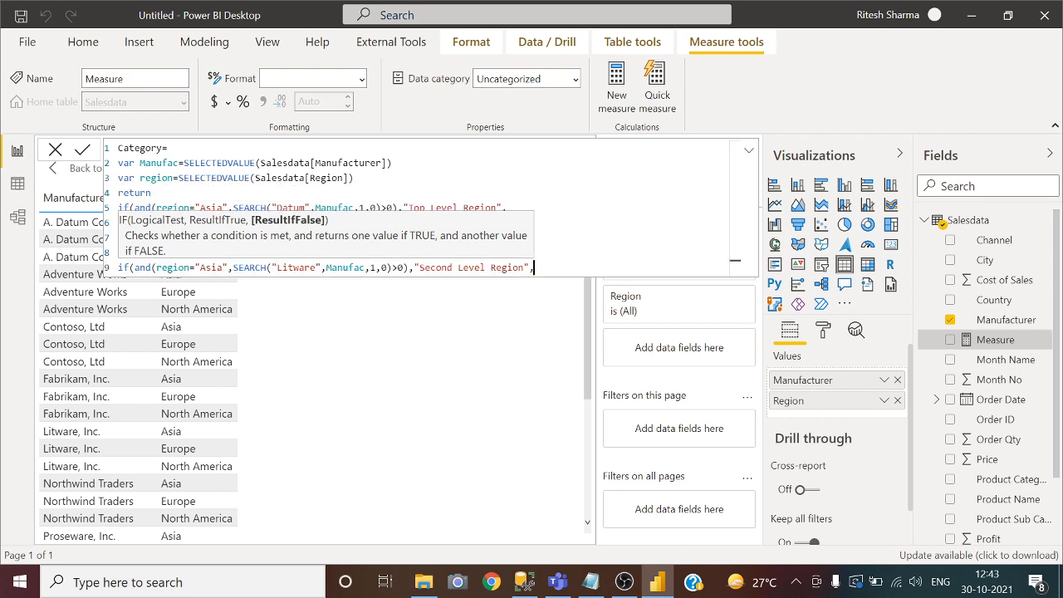
Replace Litware in the third if line with Proseware copied from the Notepad category list, without trailing spaces inside the quotes.
left_click(591, 582)
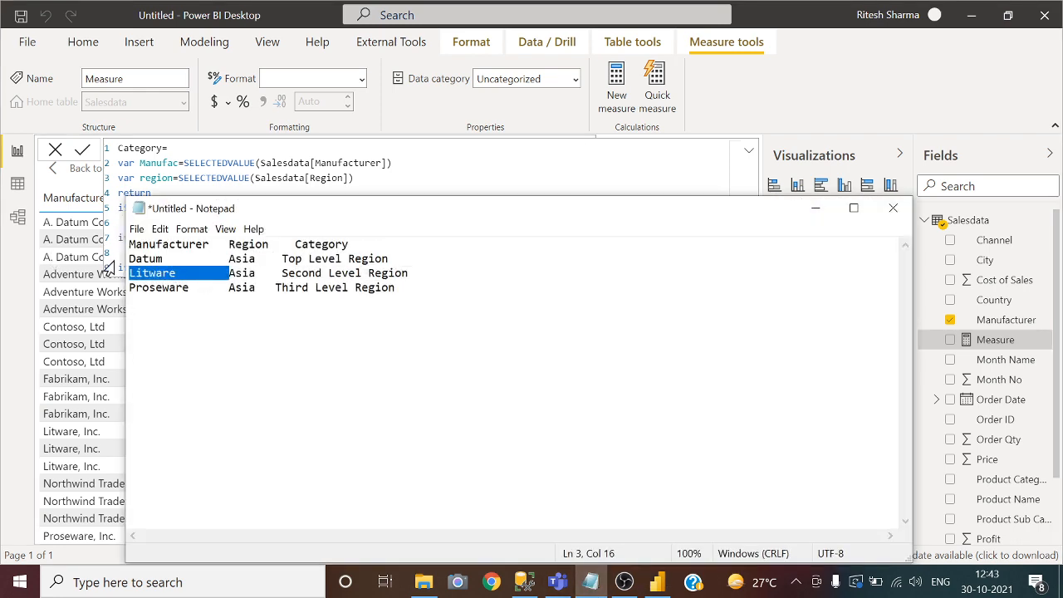
double_click(160, 287)
key("ctrl+c")
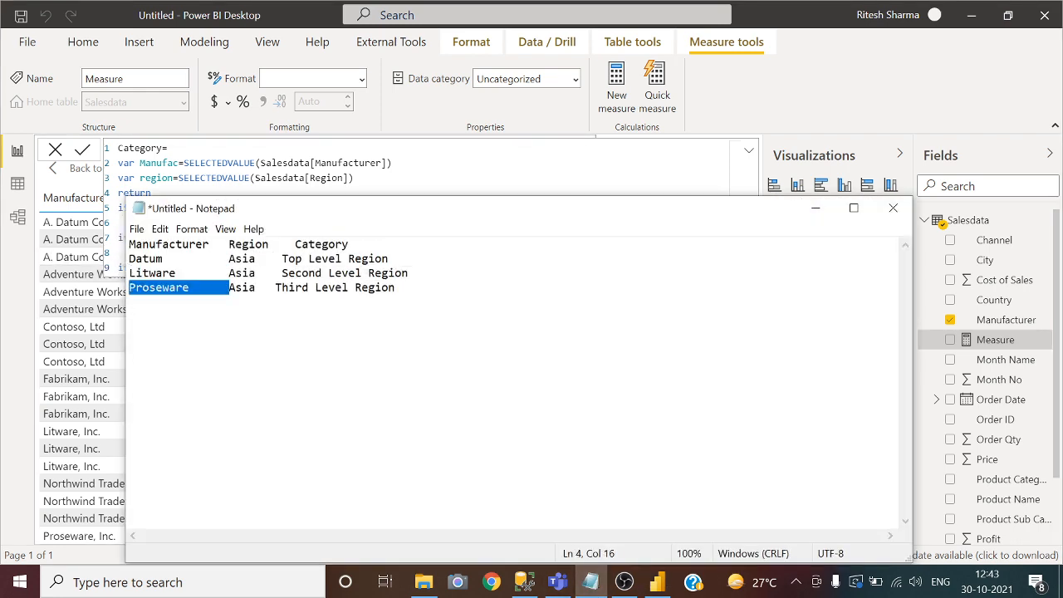
left_click(816, 208)
double_click(301, 268)
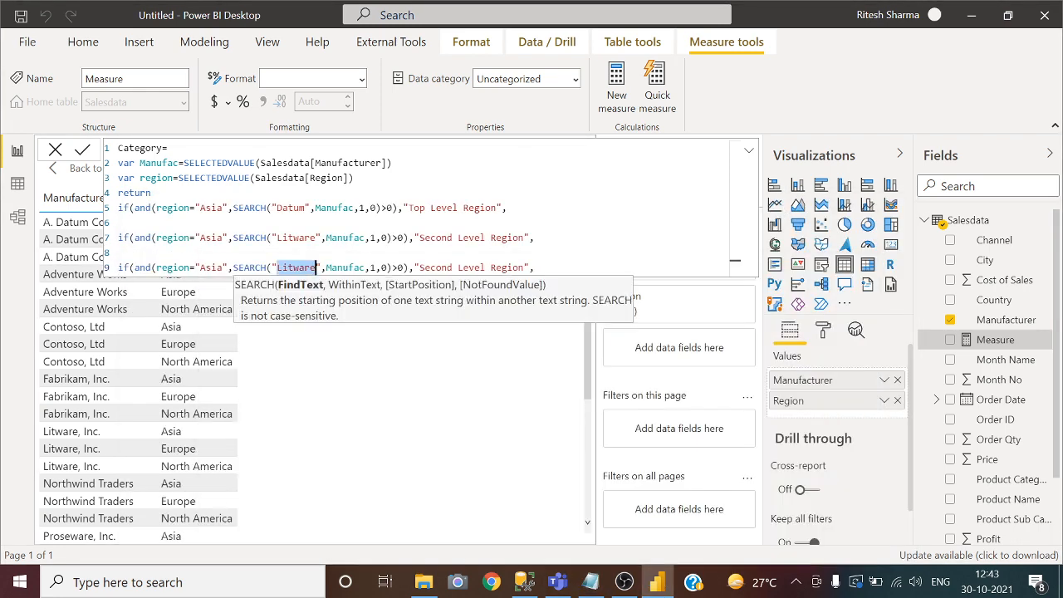
key("ctrl+v")
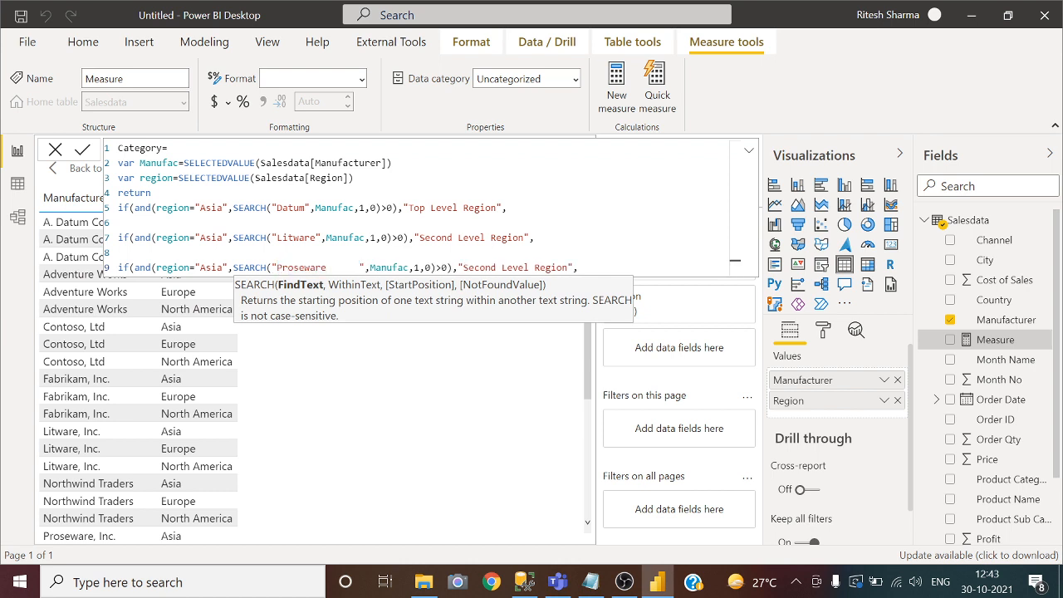
double_click(344, 268)
key("BackSpace")
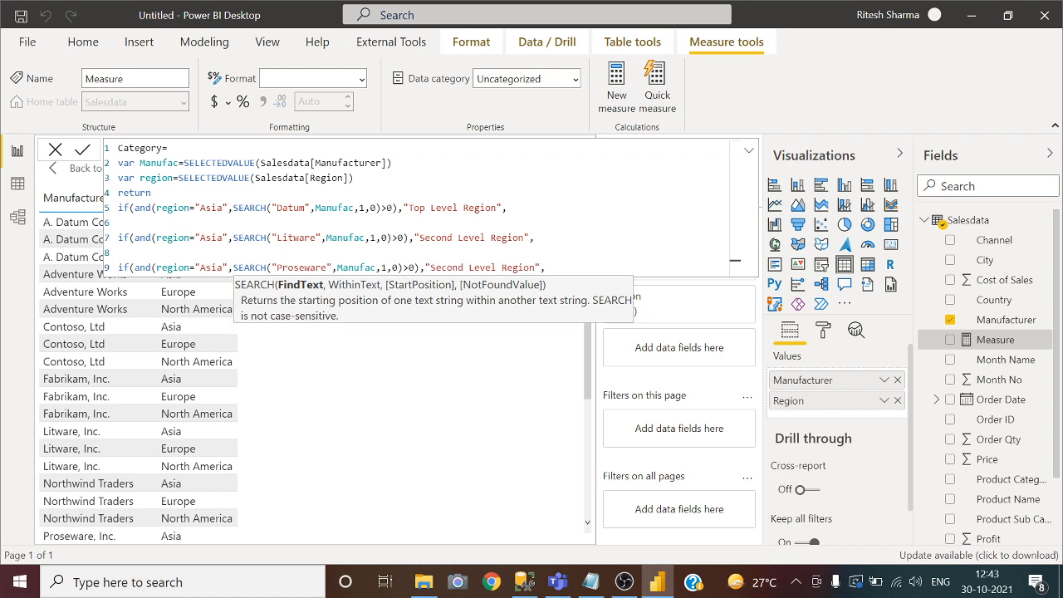
Change the Proseware condition's true result to "Third Level Region".
key("Home")
key("shift+End")
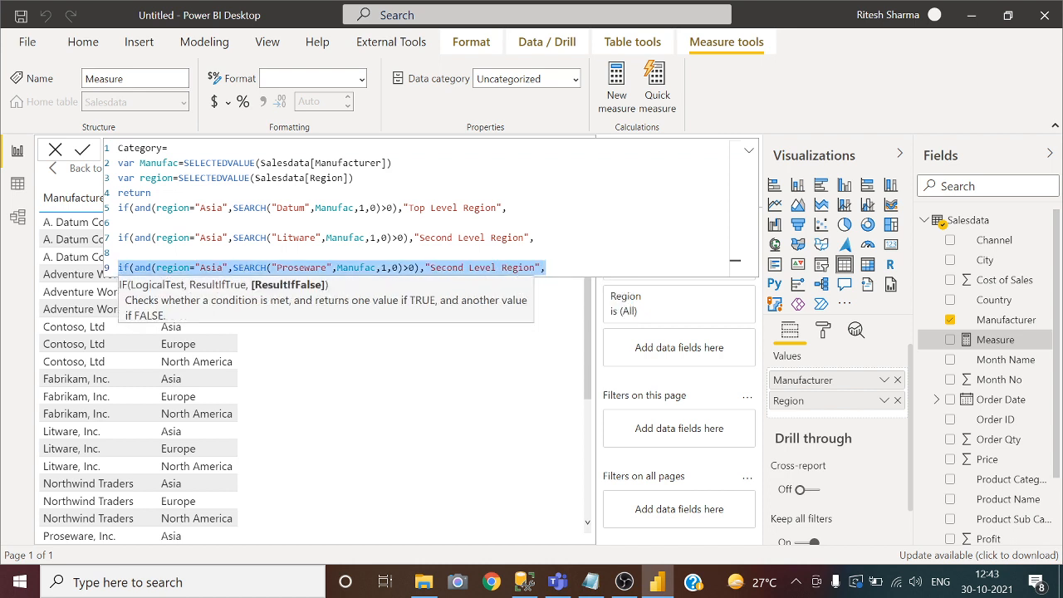
double_click(447, 268)
key("BackSpace")
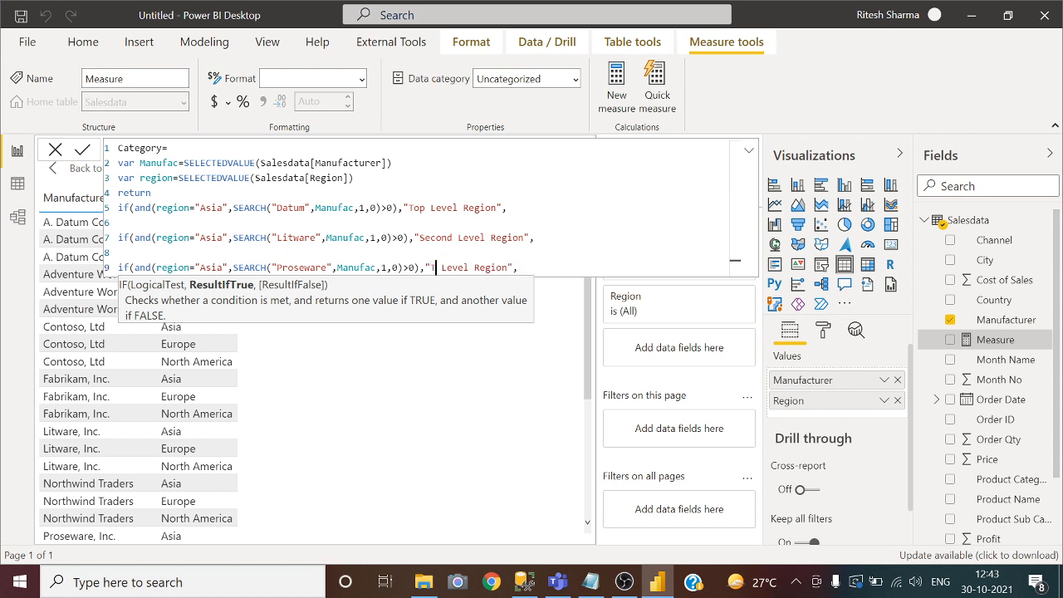
type("Third")
left_click(631, 279)
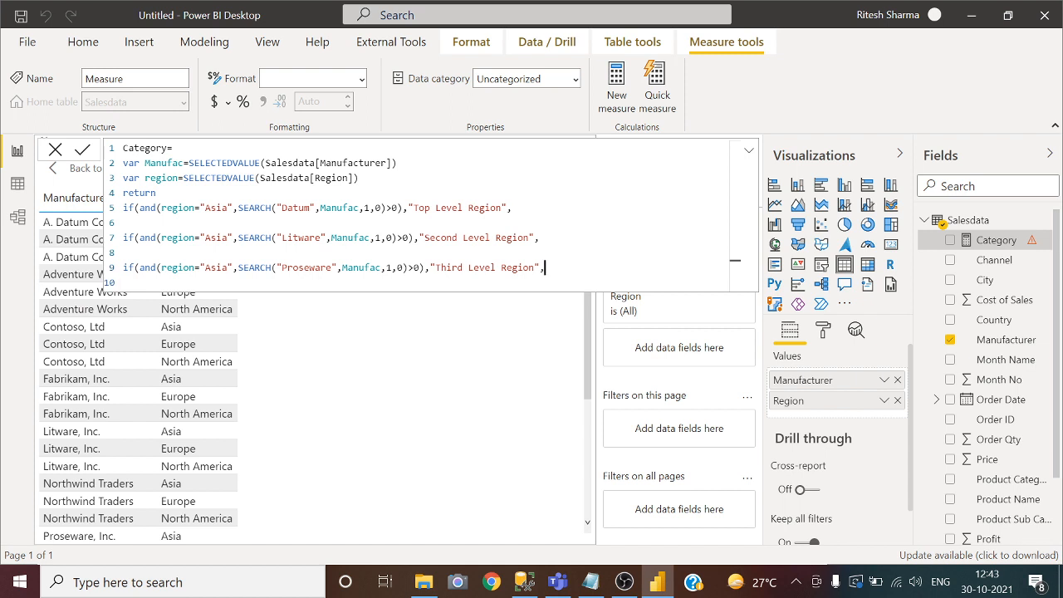
type("\"")
key("BackSpace")
type(")))Fi")
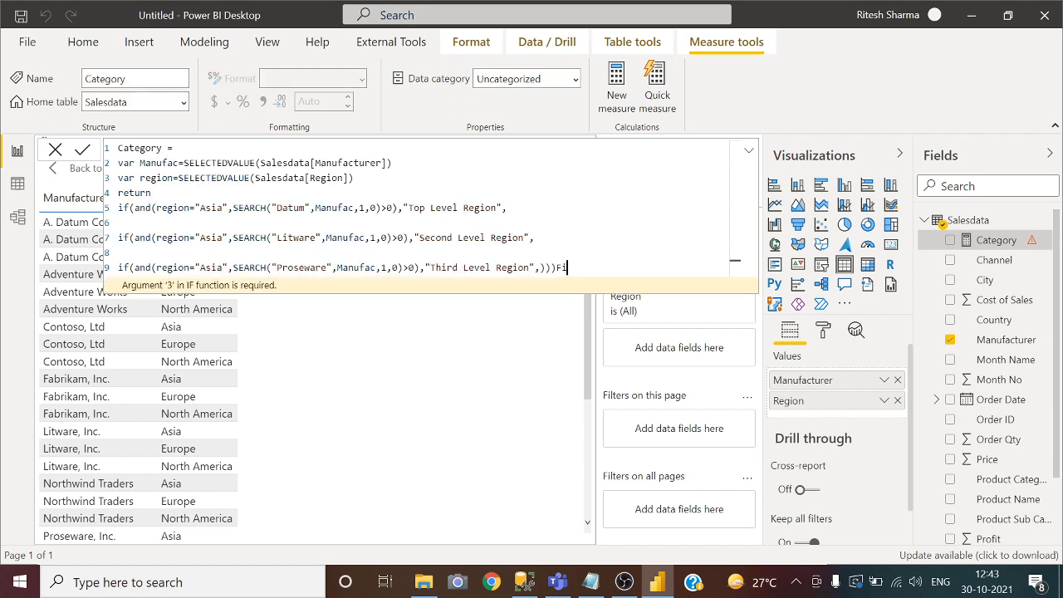
key("BackSpace")
key("BackSpace")
key("BackSpace")
key("BackSpace")
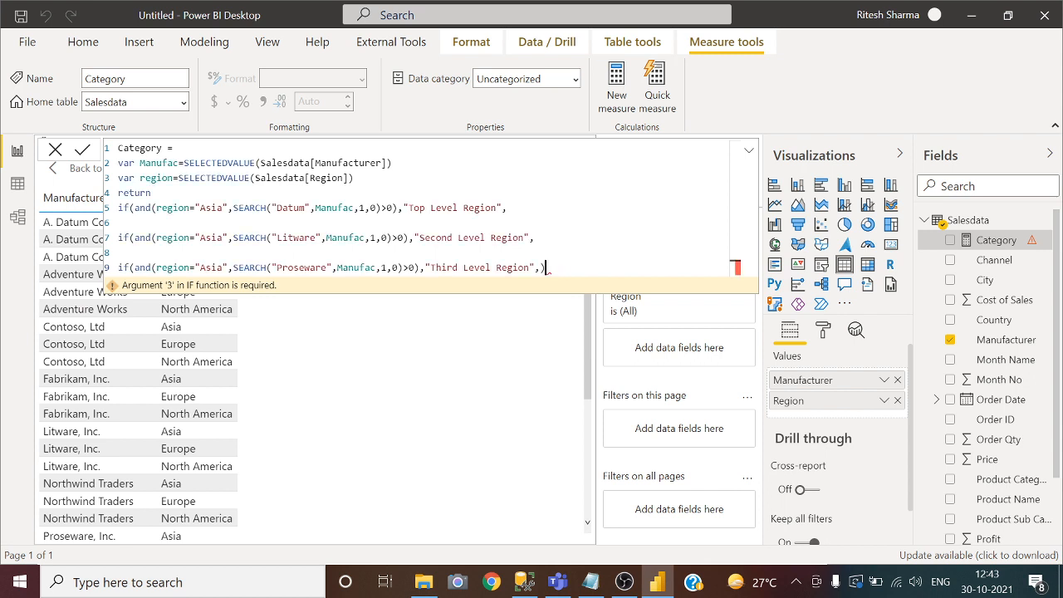
key("BackSpace")
key("BackSpace")
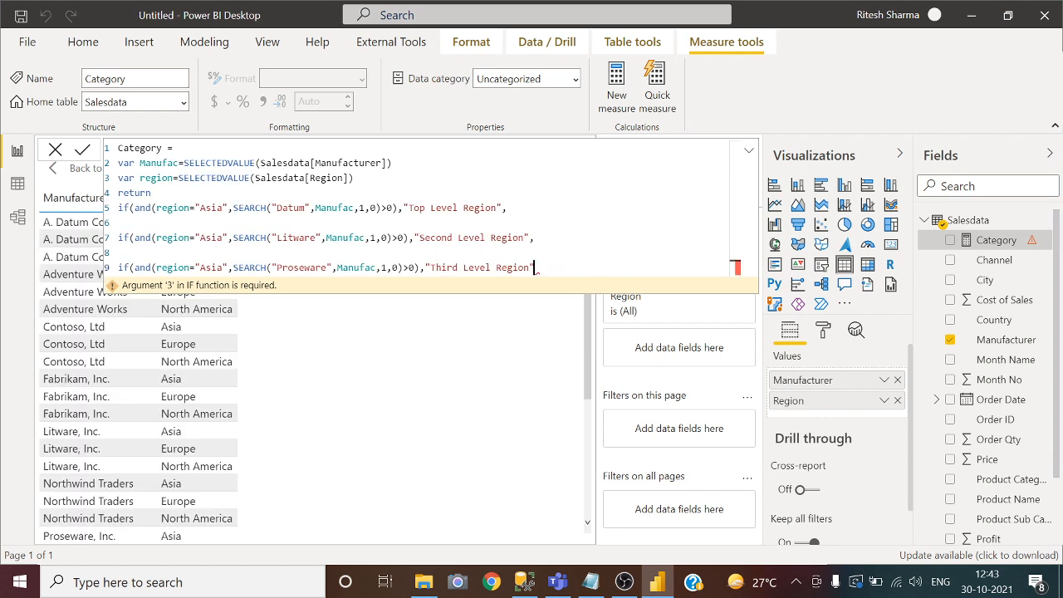
type("),")
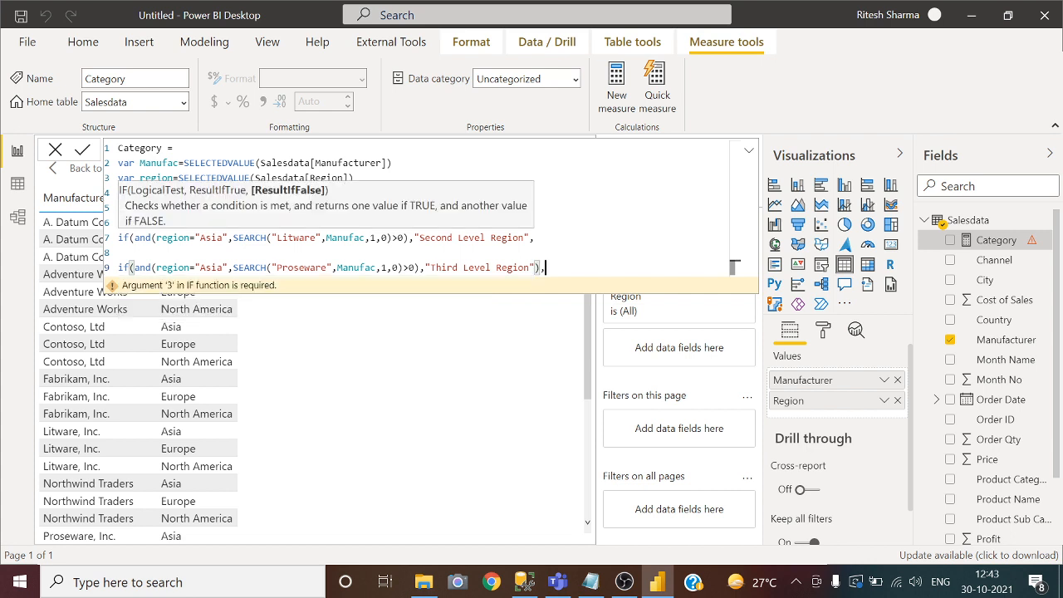
key("BackSpace")
type("),")
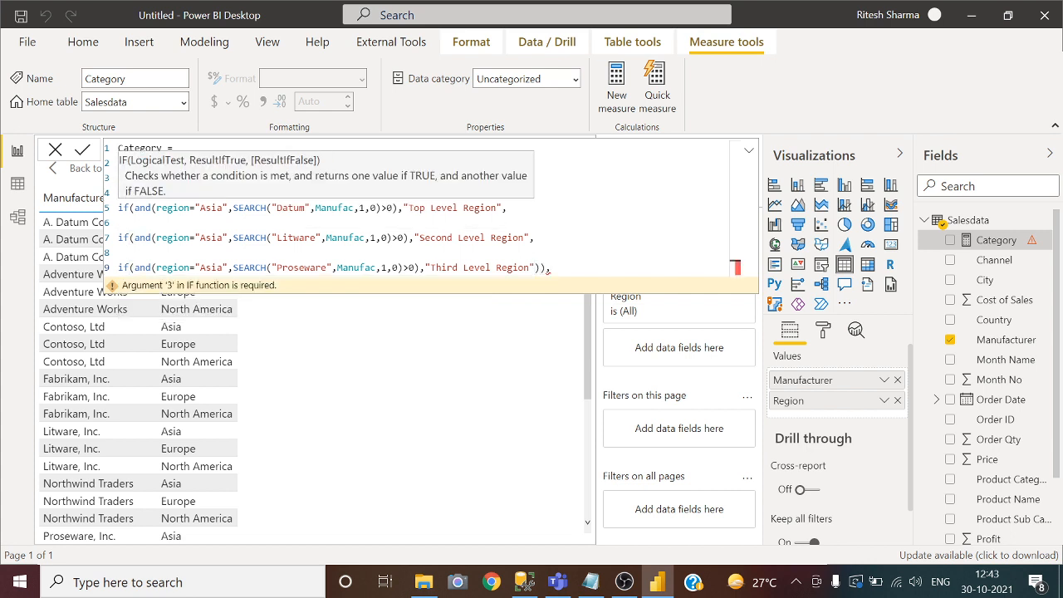
key("BackSpace")
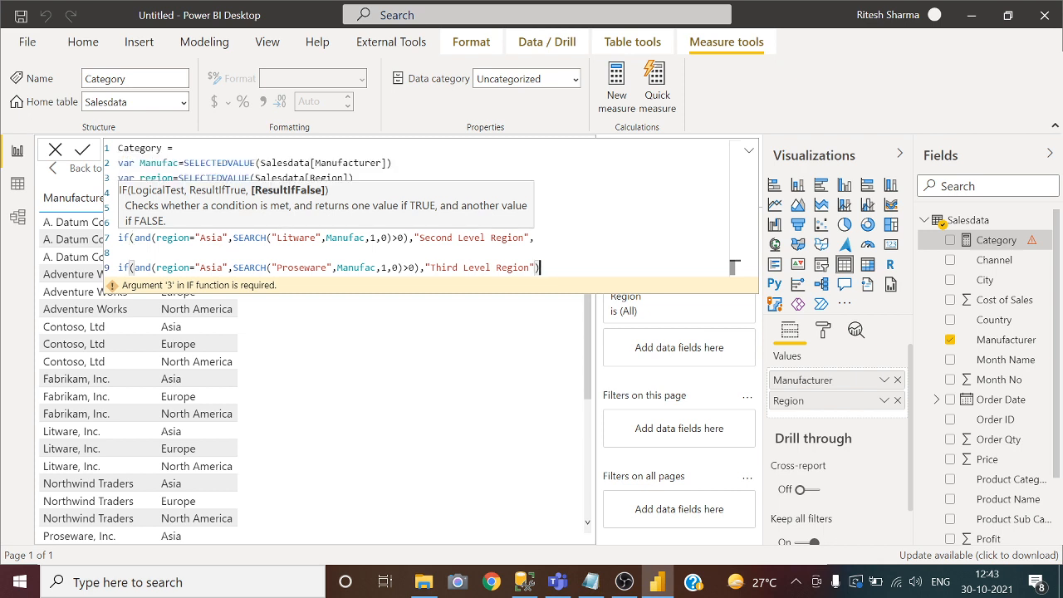
key("BackSpace")
key("BackSpace")
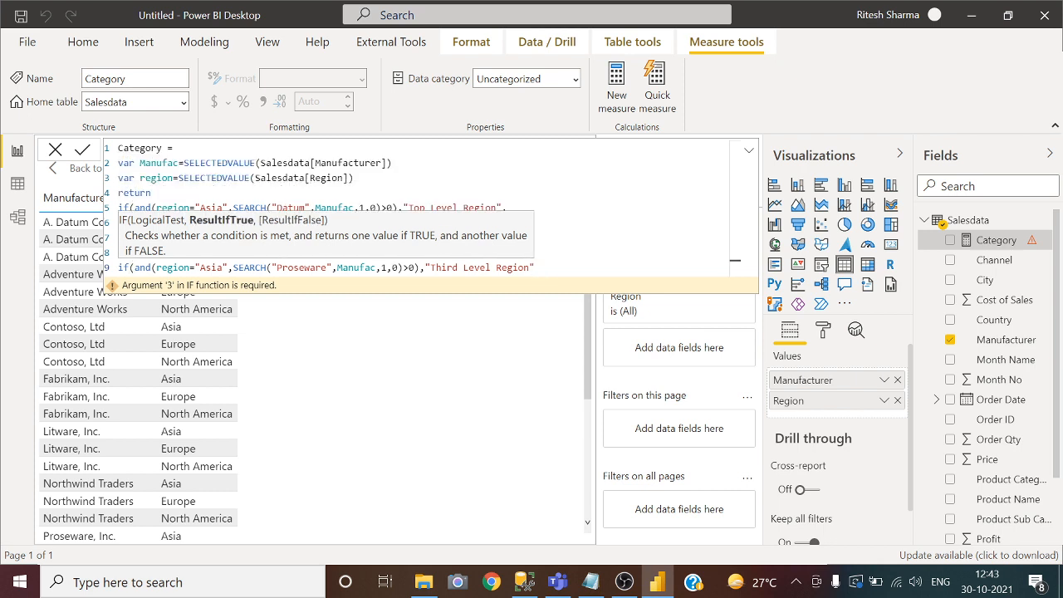
Add "Fourth Level Region" as the false result of the Proseware condition and close all three nested if functions.
type(",\"")
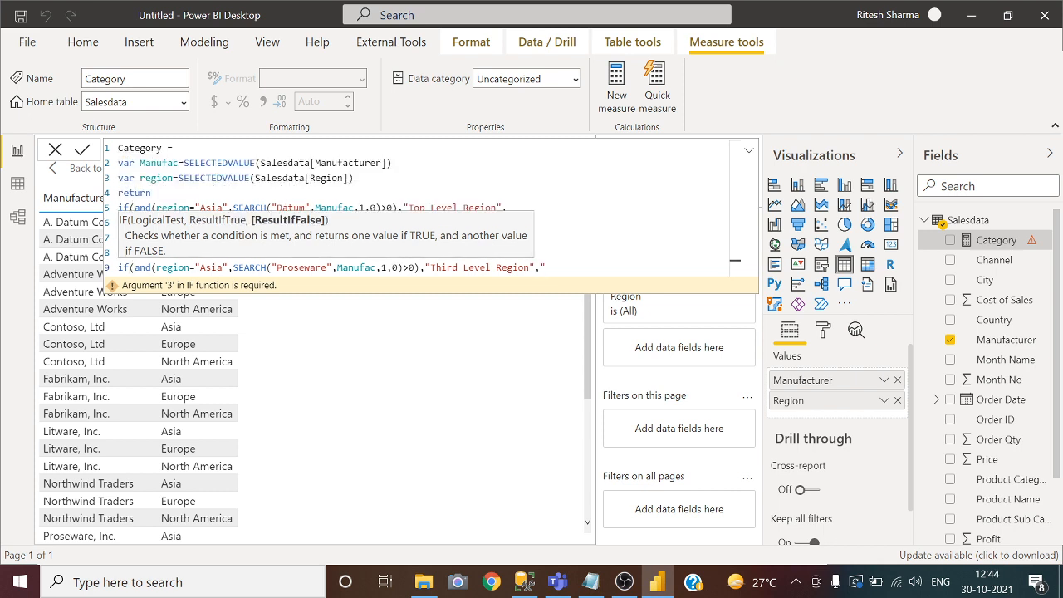
type("Fourth Level Reginon)")
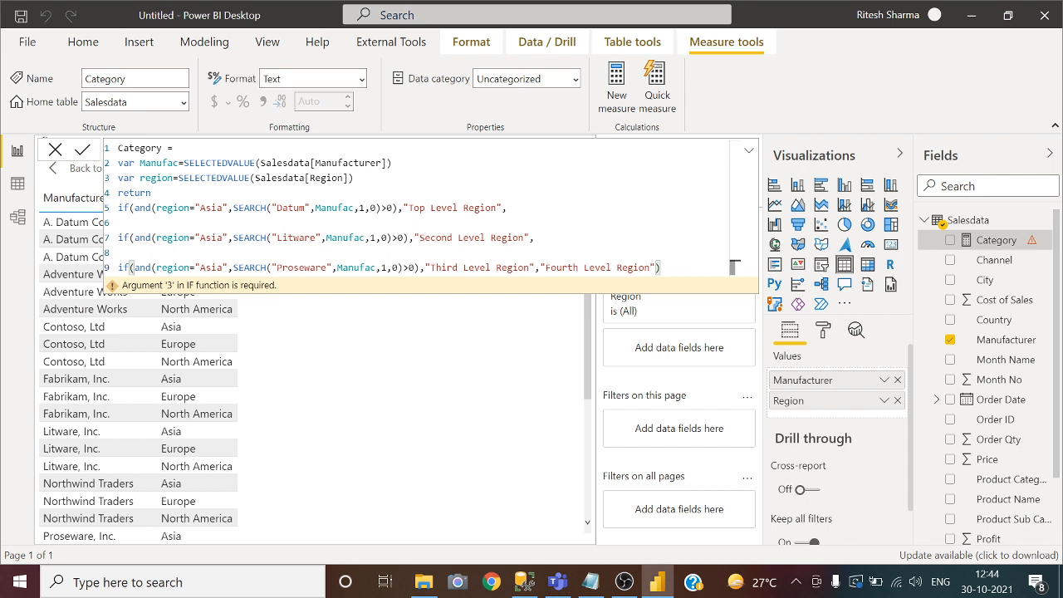
type(")")
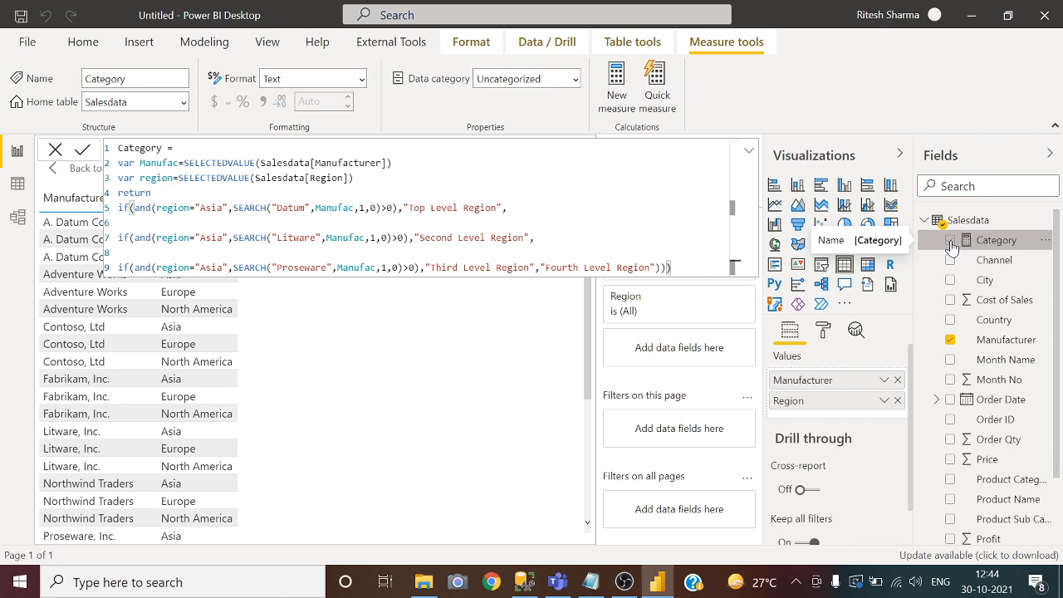
Add the Category measure to the table visual after the Manufacturer and Region columns.
double_click(995, 241)
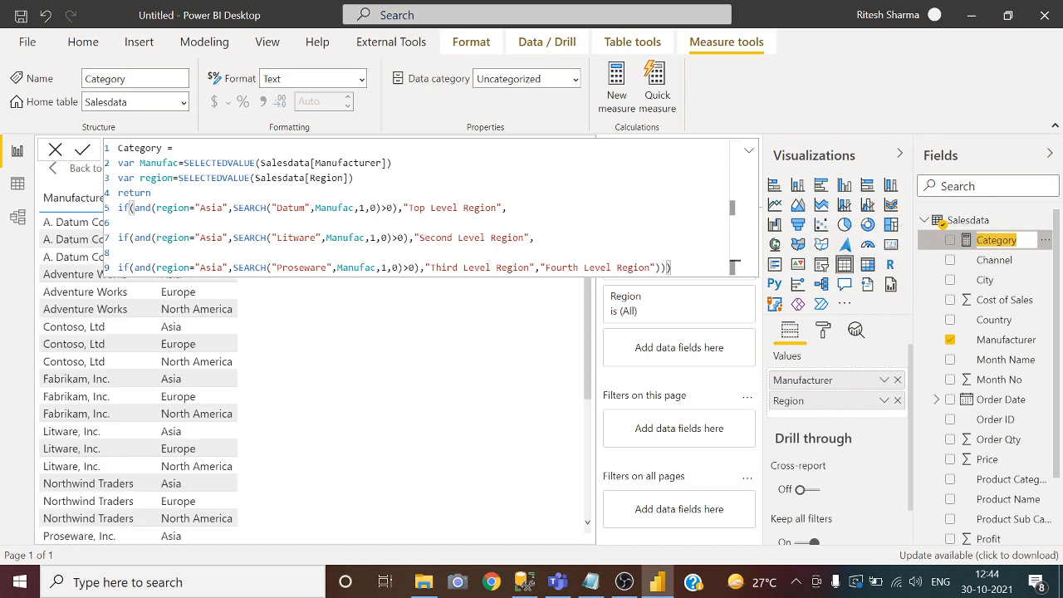
left_click(991, 244)
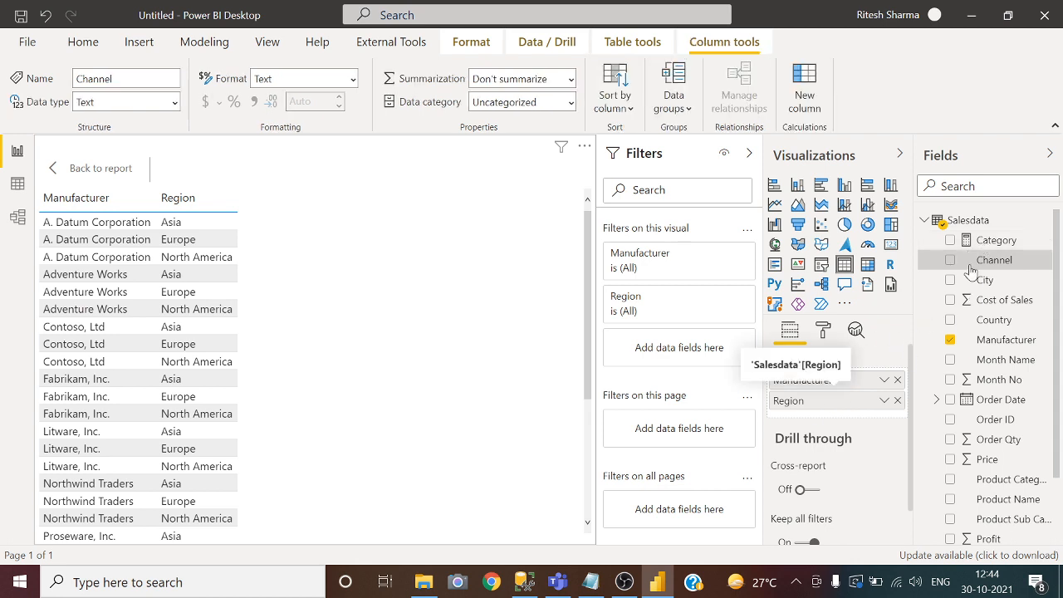
left_click(951, 242)
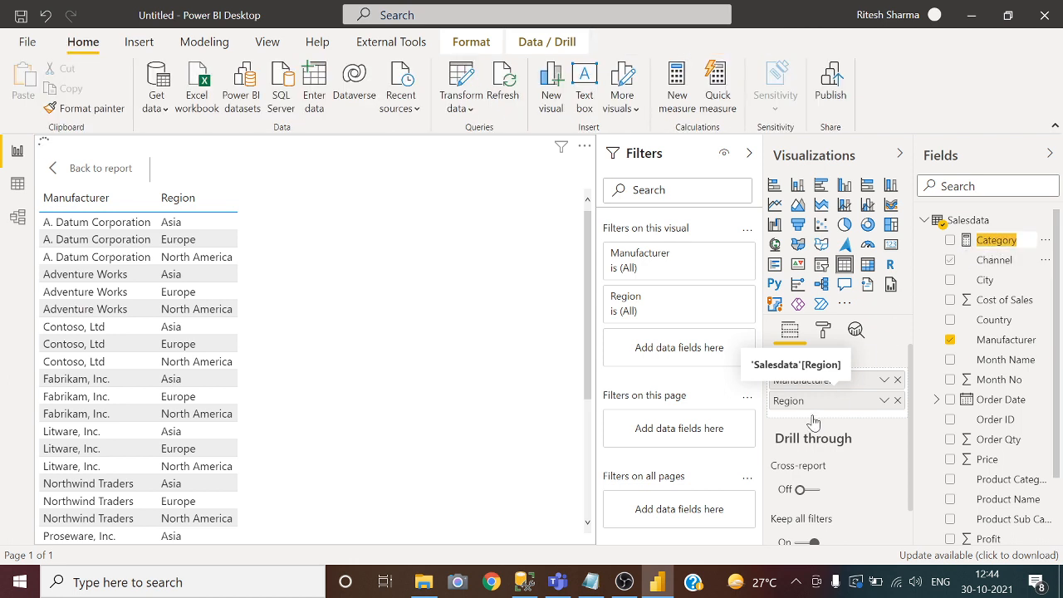
left_click(950, 241)
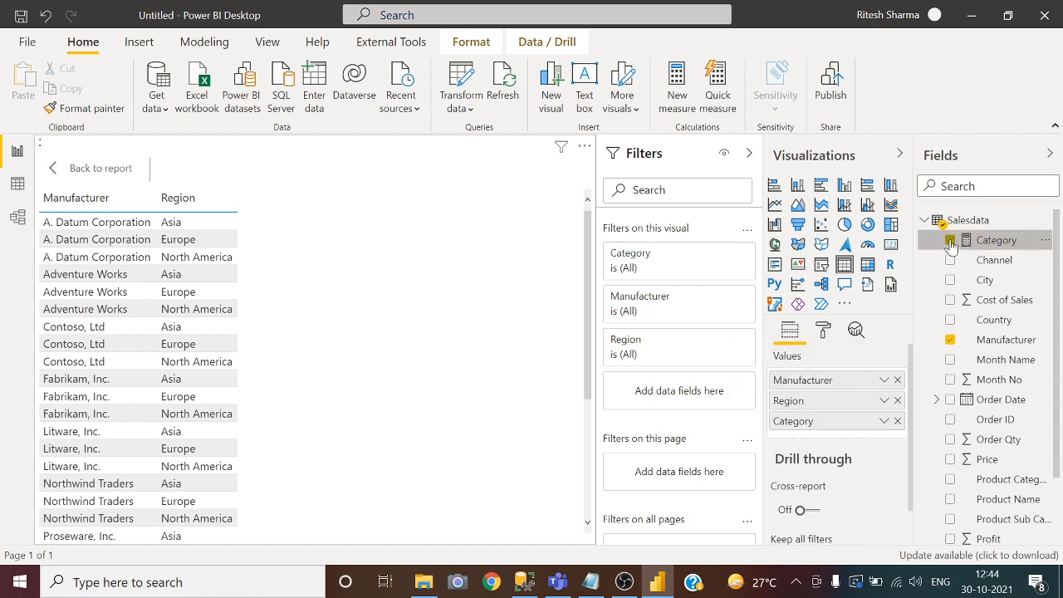
left_click(950, 241)
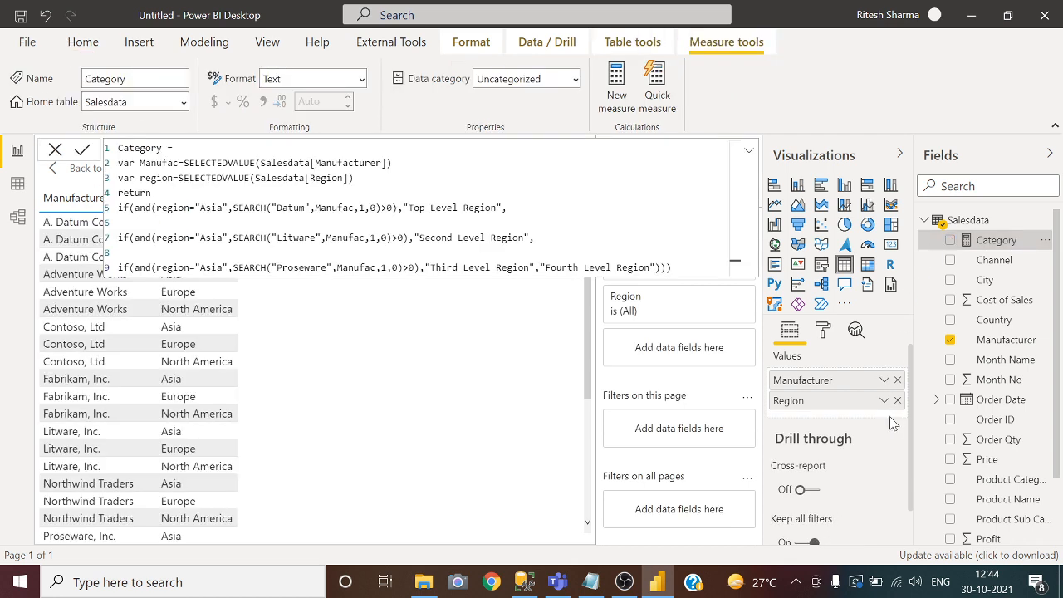
left_click(950, 241)
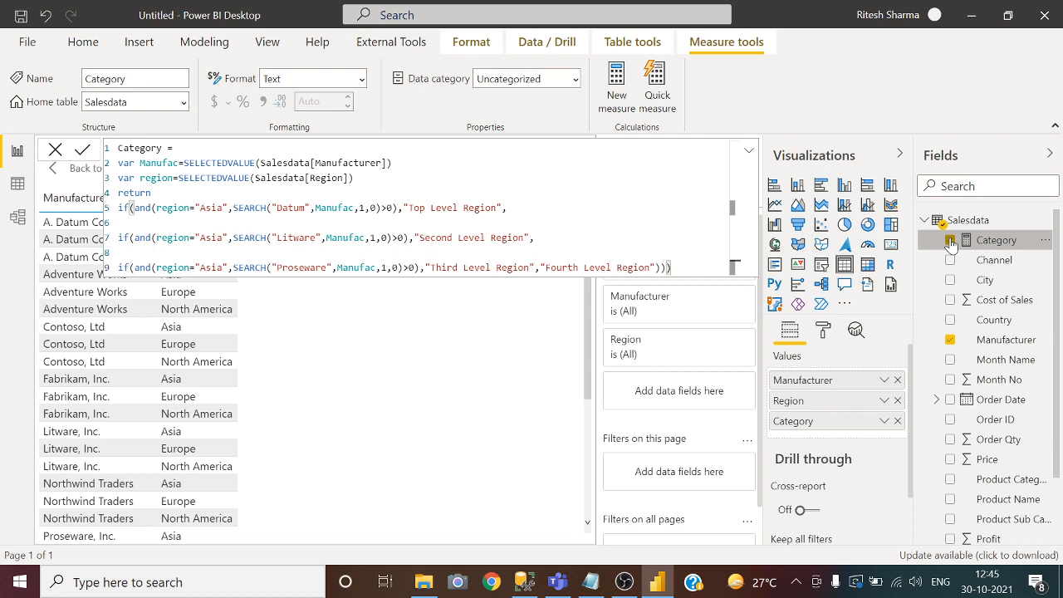
Return to the report page, reopen the table in focus mode and sort it by Region in ascending order.
left_click(48, 170)
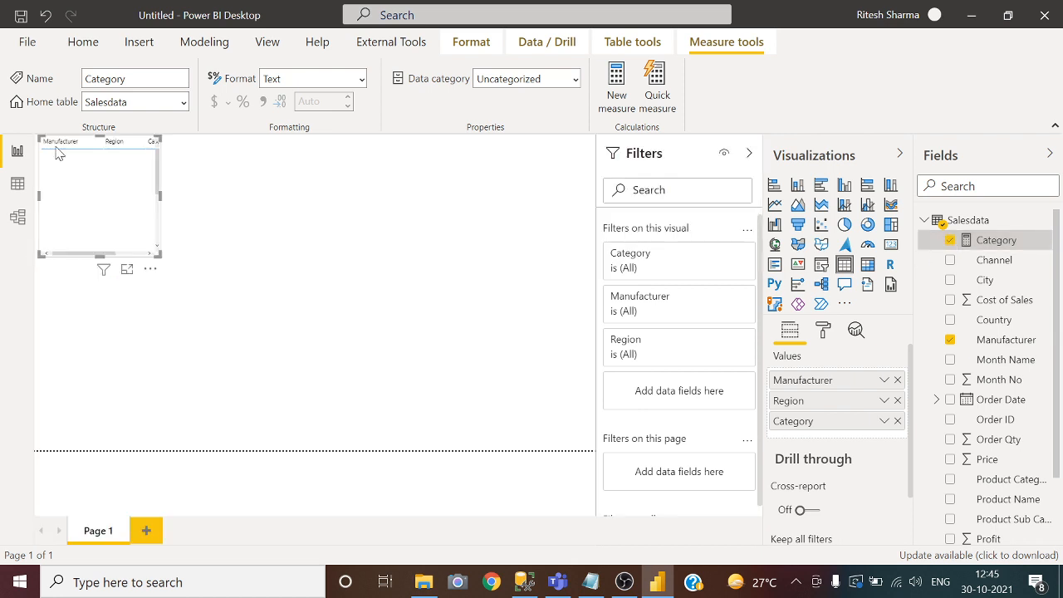
left_click(126, 272)
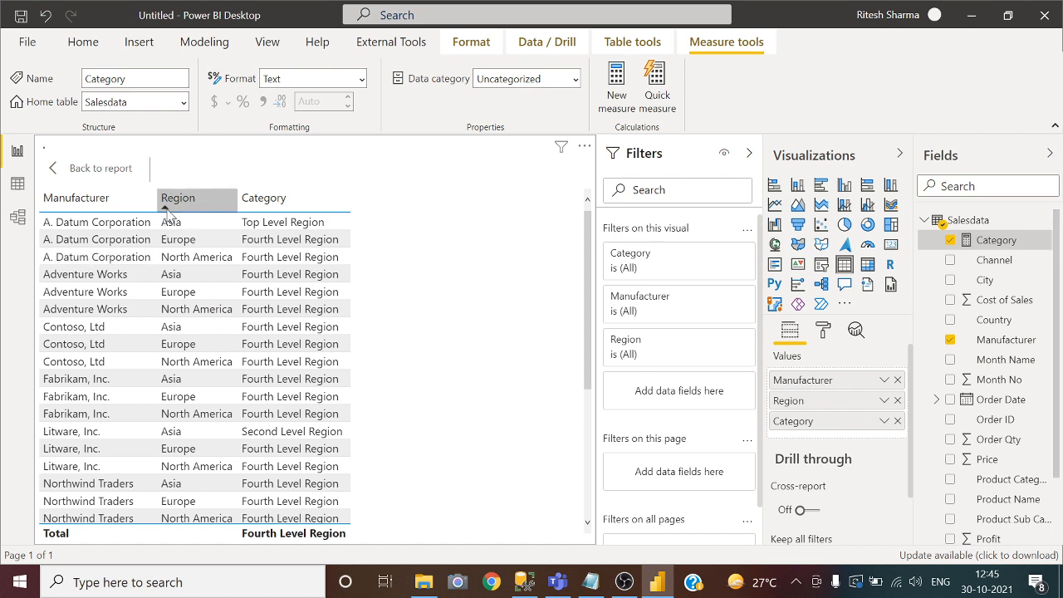
left_click(167, 210)
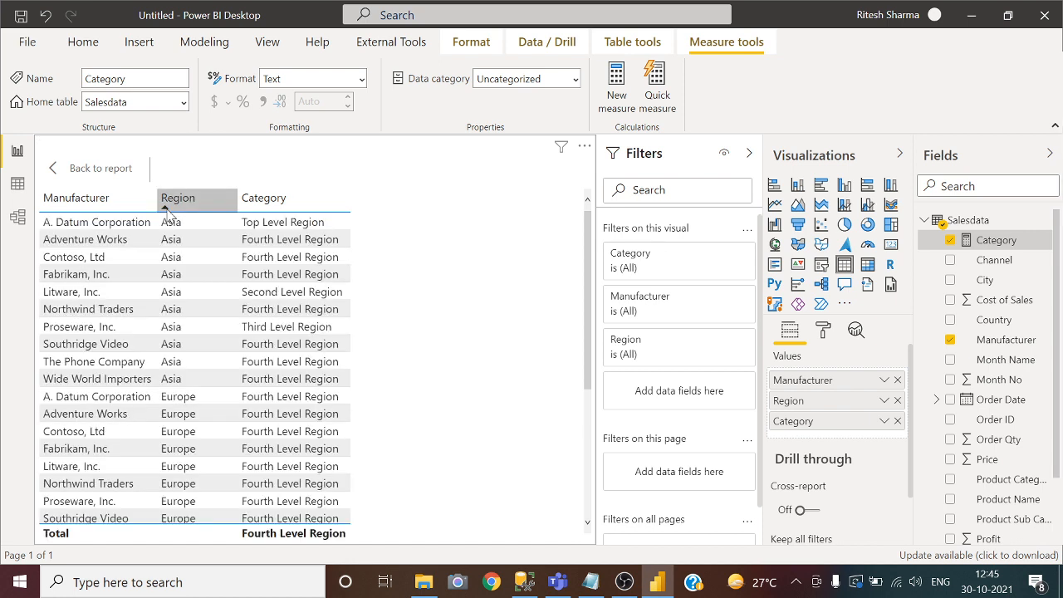